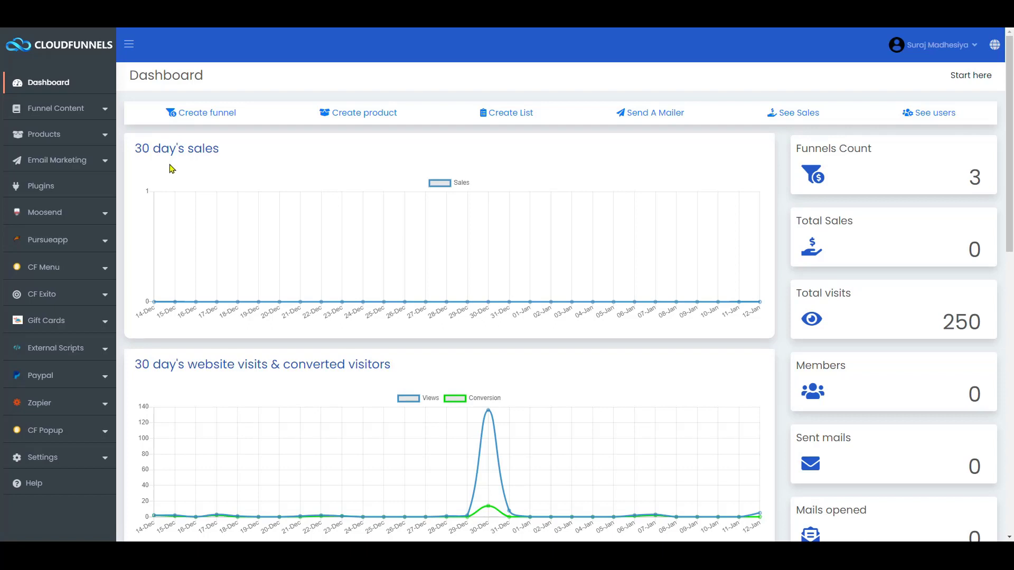
- From the Plugins page, start adding a new plugin installed from the Marketplace
{"action": "left_click", "coordinate": [36, 194]}
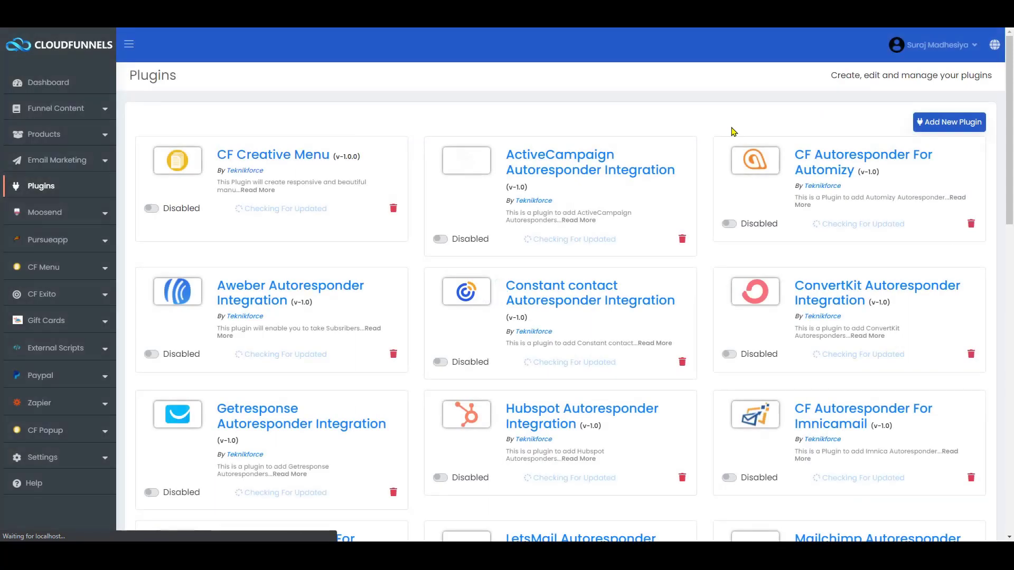
{"action": "left_click", "coordinate": [935, 126]}
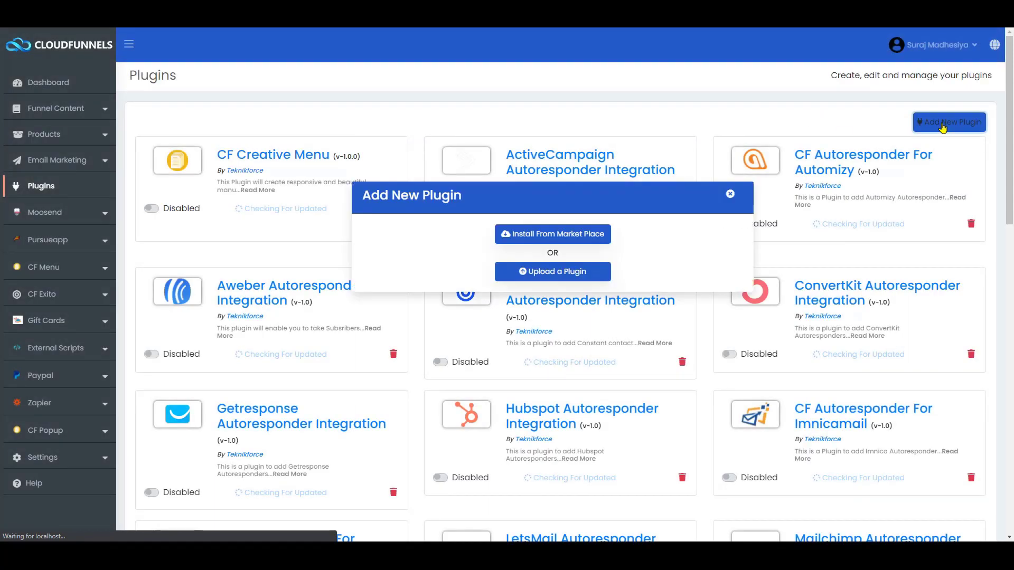
{"action": "left_click", "coordinate": [535, 234]}
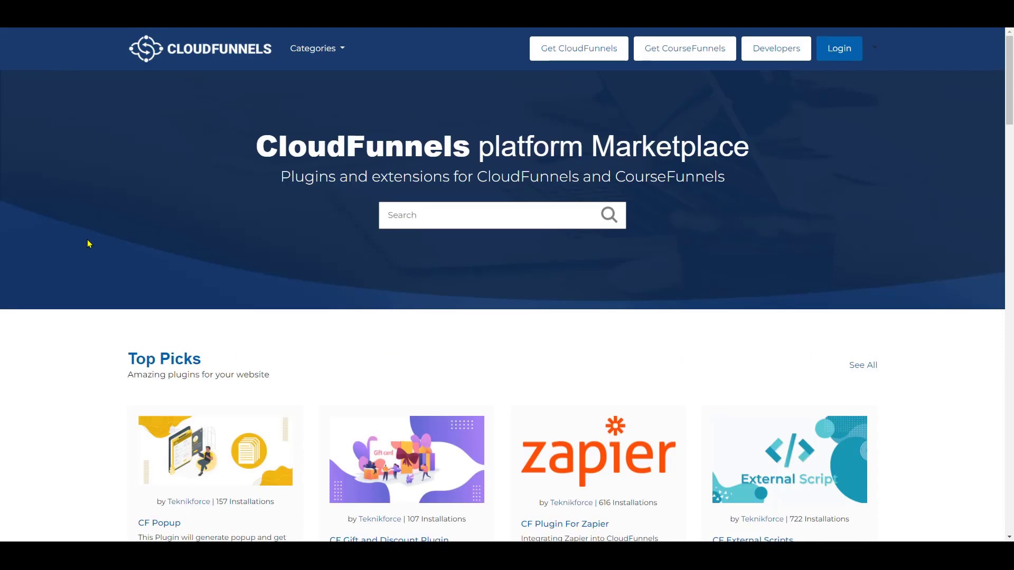
- Find CF Universal Autoresponder Adaptor in the Marketplace and install it
{"action": "scroll", "coordinate": [57, 301], "scroll_direction": "down", "scroll_amount": 15}
{"action": "scroll", "coordinate": [57, 300], "scroll_direction": "up", "scroll_amount": 8}
{"action": "scroll", "coordinate": [57, 301], "scroll_direction": "up", "scroll_amount": 10}
{"action": "scroll", "coordinate": [57, 301], "scroll_direction": "down", "scroll_amount": 10}
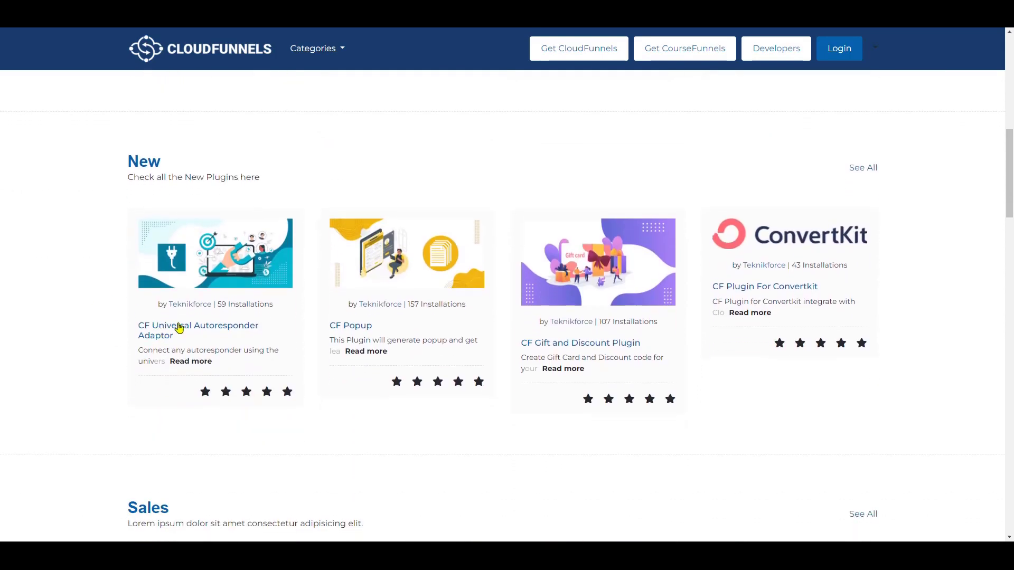
{"action": "left_click", "coordinate": [167, 331]}
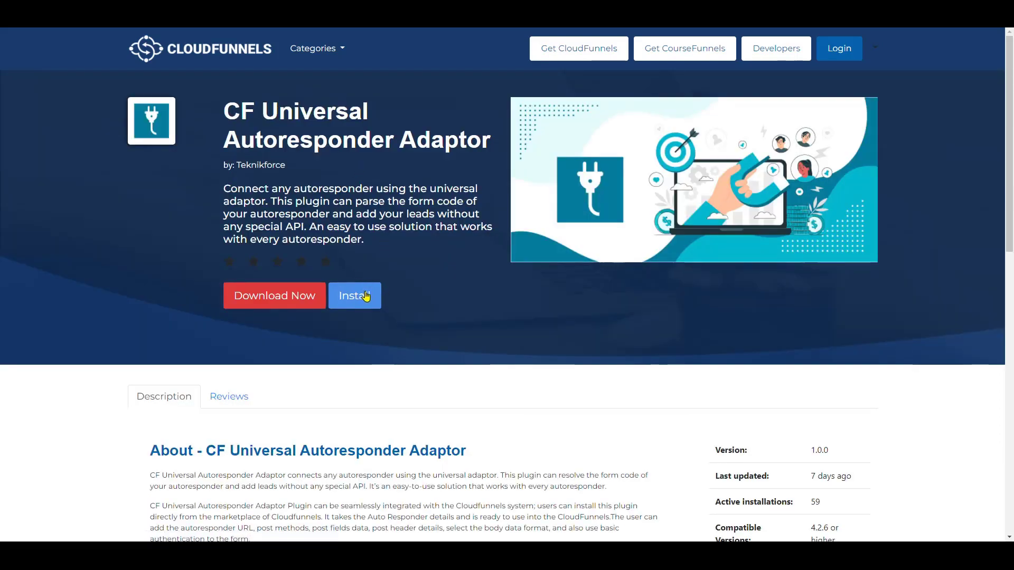
{"action": "left_click", "coordinate": [366, 296]}
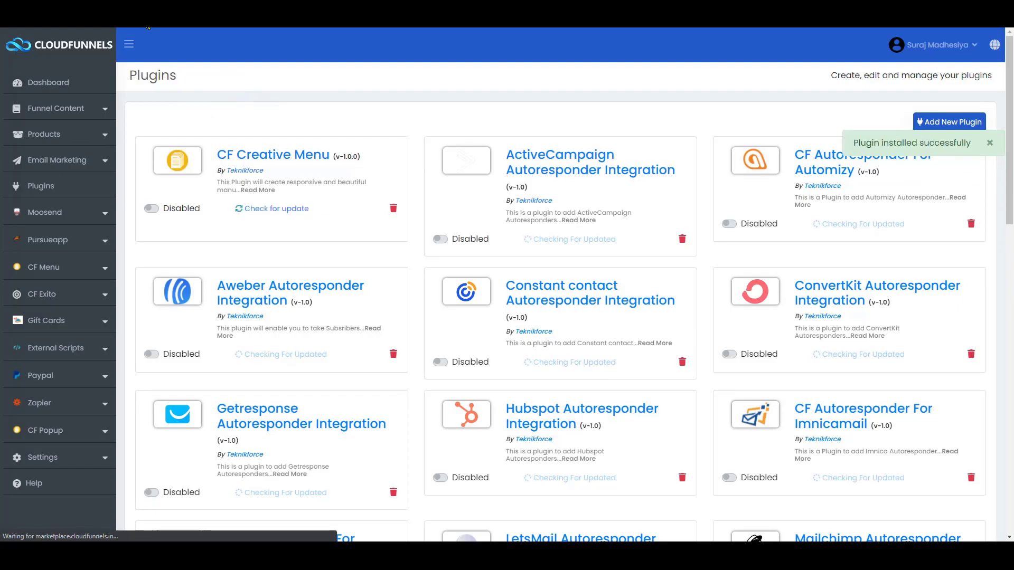
- Activate the CF Universal Autoresponder Adaptor plugin and open its All Setting page
{"action": "scroll", "coordinate": [283, 242], "scroll_direction": "down", "scroll_amount": 20}
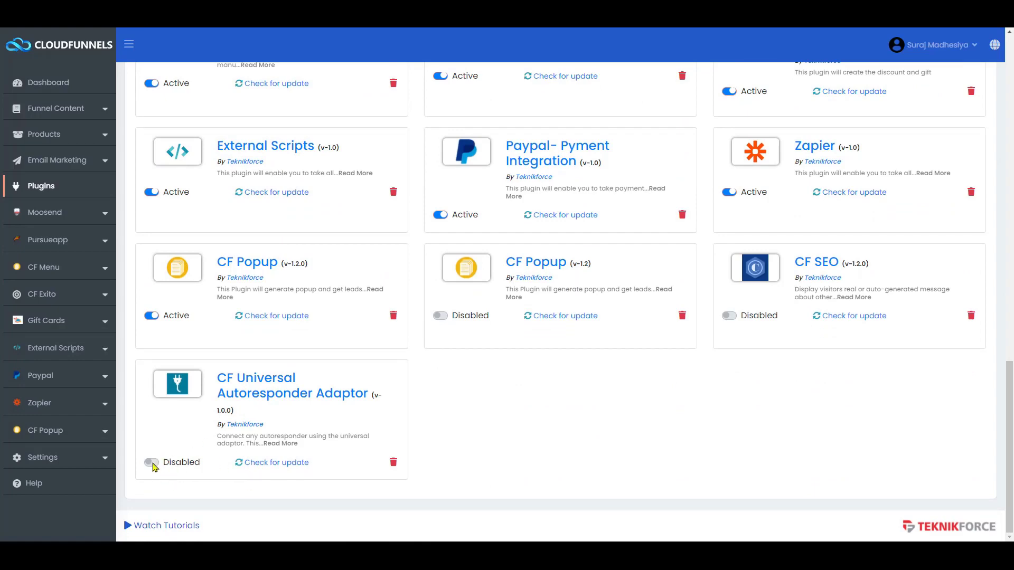
{"action": "left_click", "coordinate": [151, 463]}
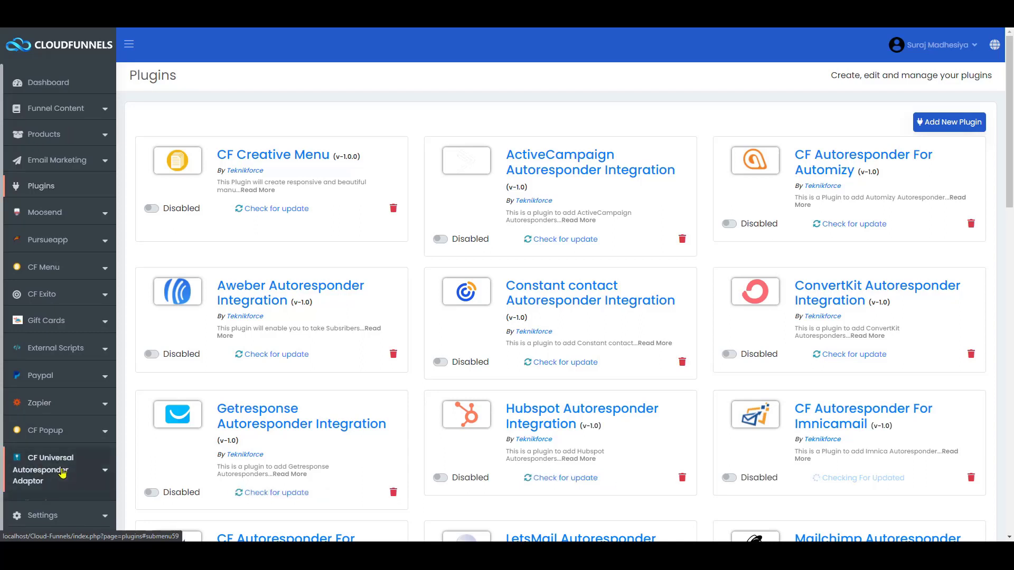
{"action": "left_click", "coordinate": [35, 455]}
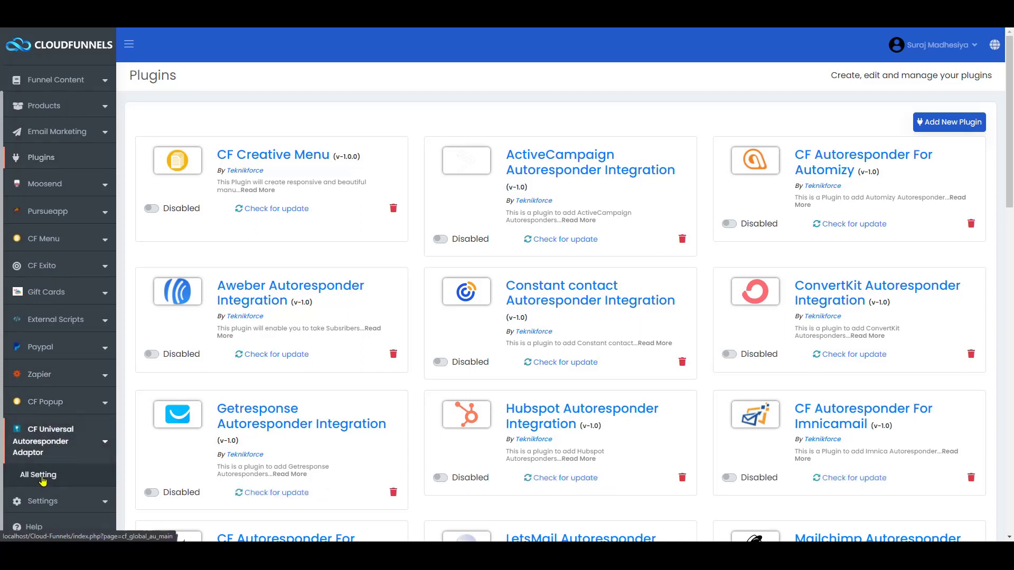
{"action": "left_click", "coordinate": [42, 477]}
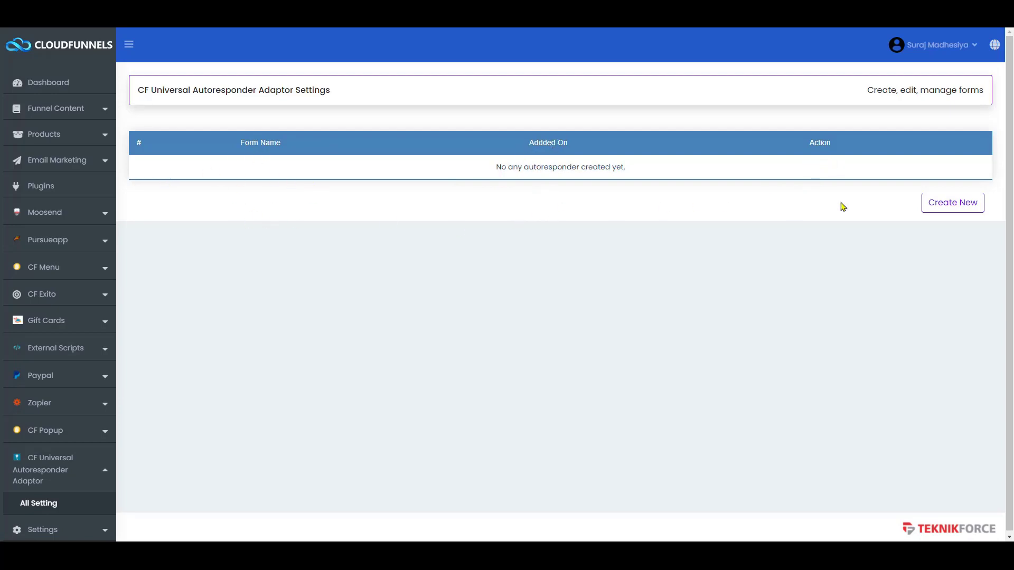
- Create a new autoresponder form, trying an empty HTML code import before dismissing it
{"action": "left_click", "coordinate": [952, 210]}
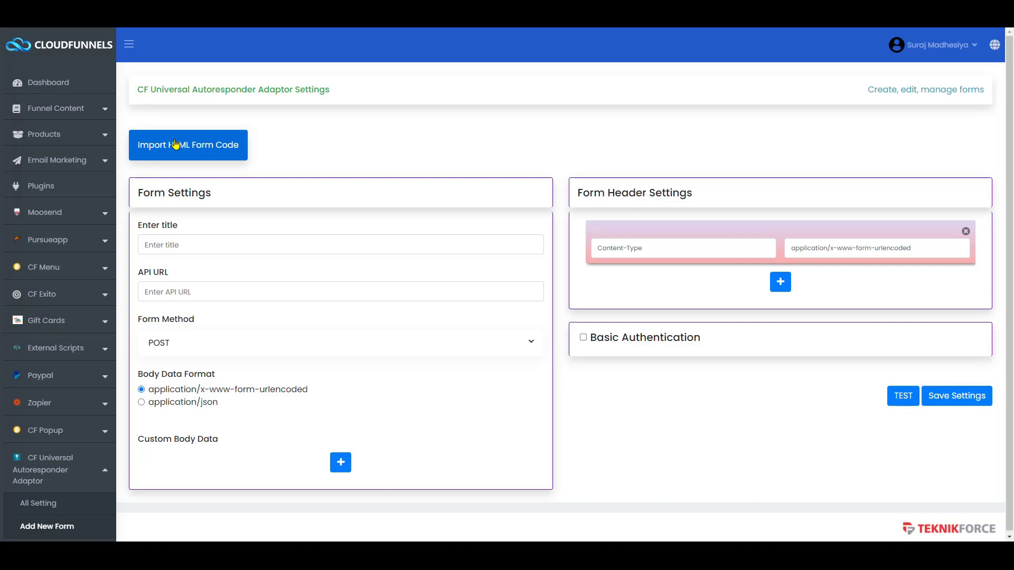
{"action": "left_click", "coordinate": [175, 144]}
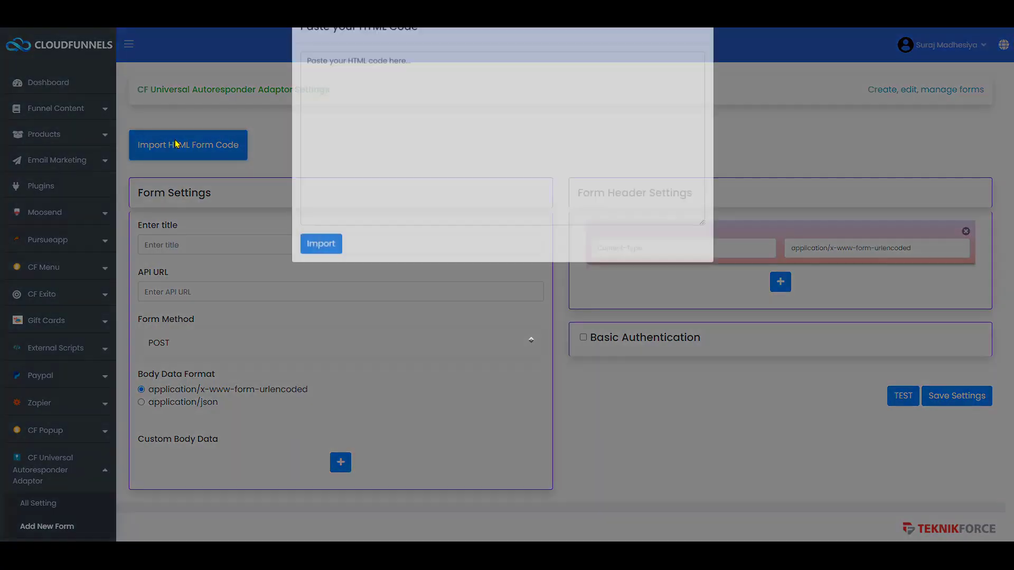
{"action": "left_click", "coordinate": [384, 120]}
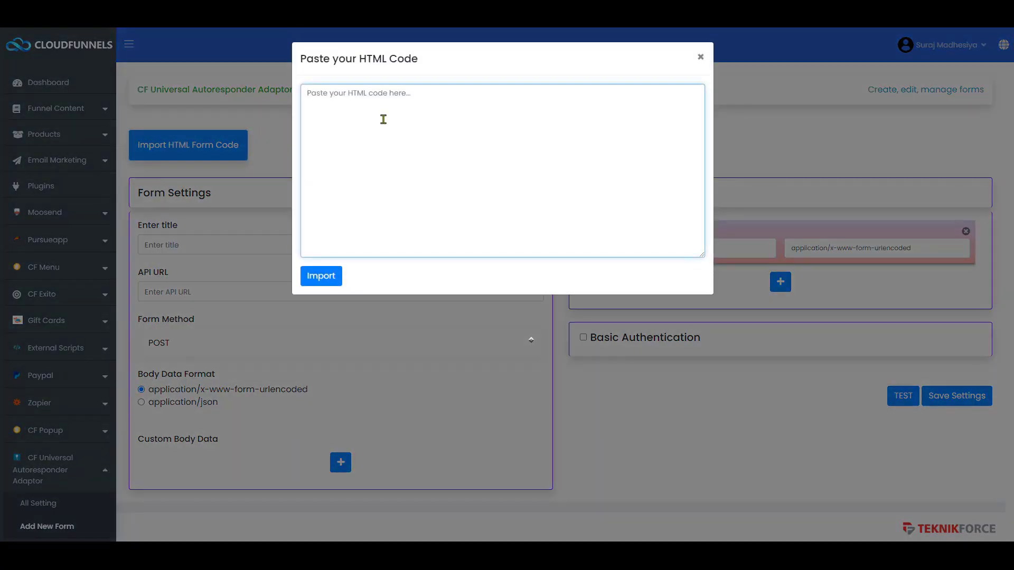
{"action": "left_click", "coordinate": [333, 272]}
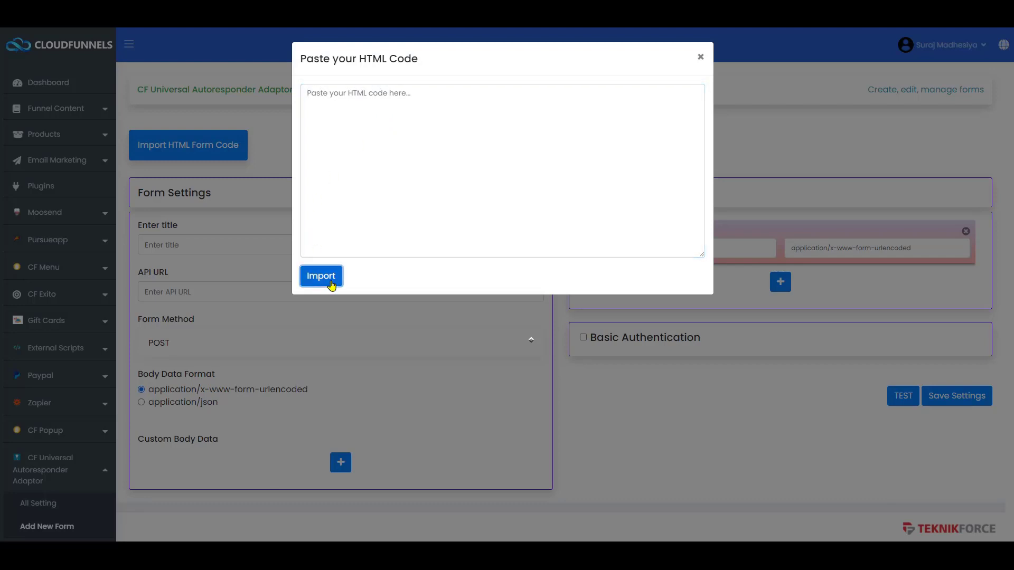
{"action": "left_click", "coordinate": [701, 57]}
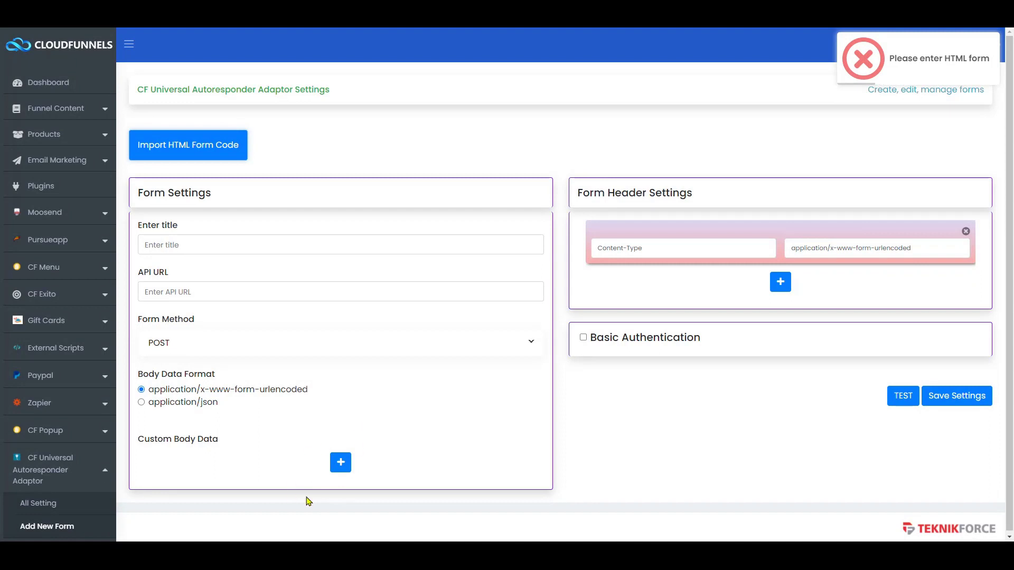
{"action": "left_click", "coordinate": [237, 249]}
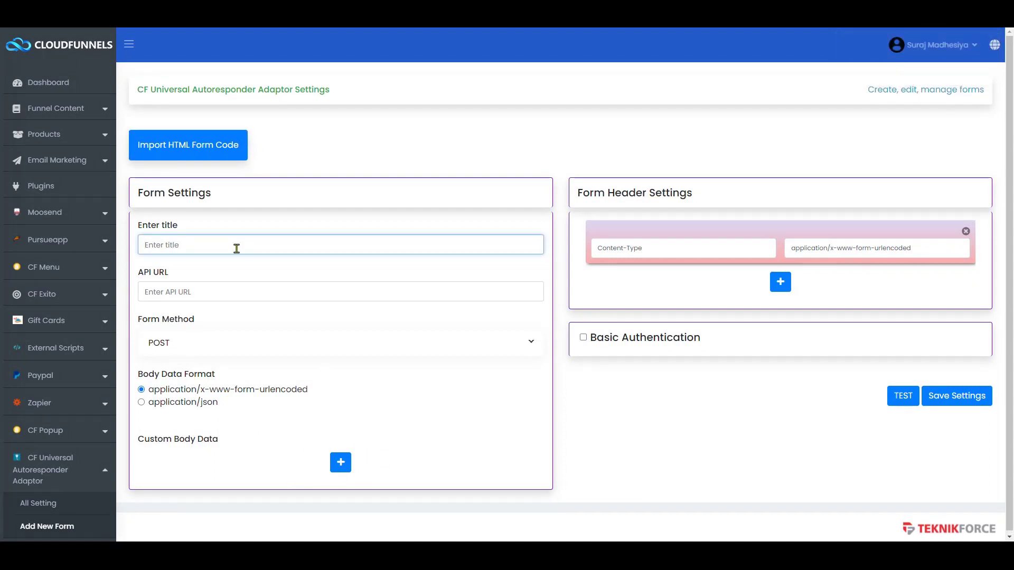
- Title the new form 'Test' and move on to the API URL field
{"action": "type", "text": "T"}
{"action": "key", "text": "Tab"}
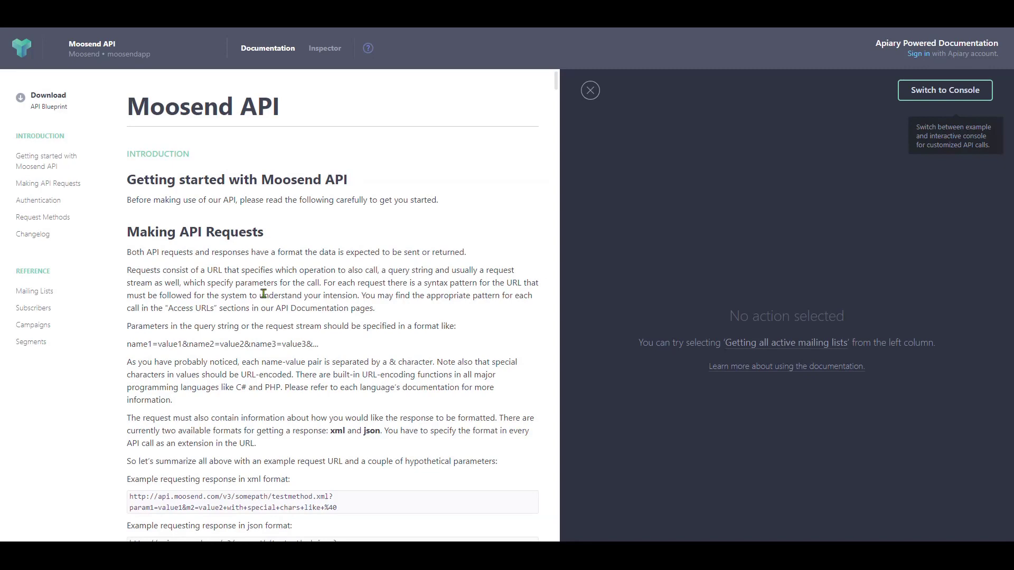
- Locate the Moosend 'Adding subscribers' endpoint details in the API docs
{"action": "scroll", "coordinate": [264, 294], "scroll_direction": "down", "scroll_amount": 1}
{"action": "left_click", "coordinate": [42, 291]}
{"action": "scroll", "coordinate": [245, 409], "scroll_direction": "down", "scroll_amount": 15}
{"action": "scroll", "coordinate": [246, 410], "scroll_direction": "down", "scroll_amount": 4}
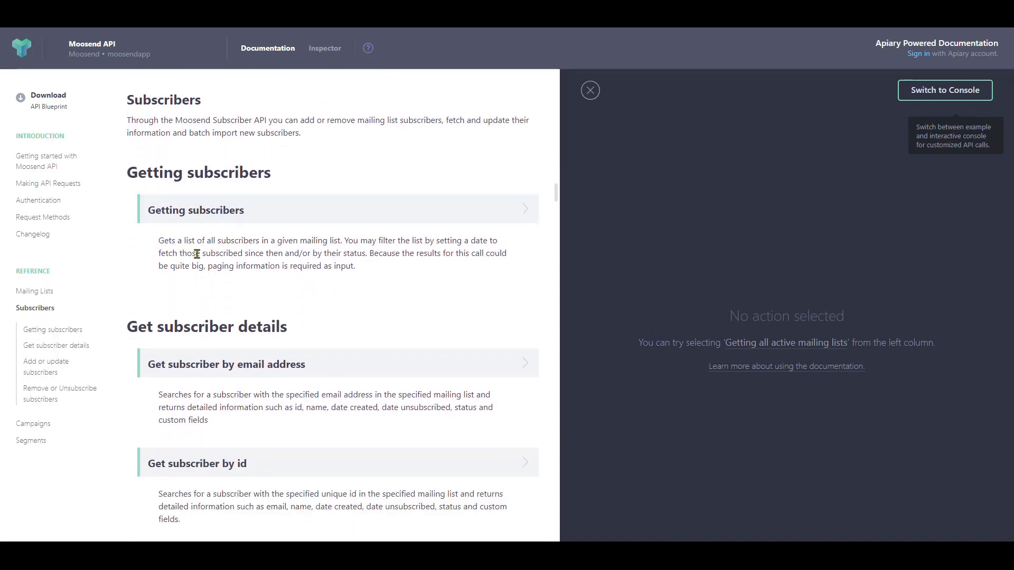
{"action": "scroll", "coordinate": [194, 353], "scroll_direction": "down", "scroll_amount": 8}
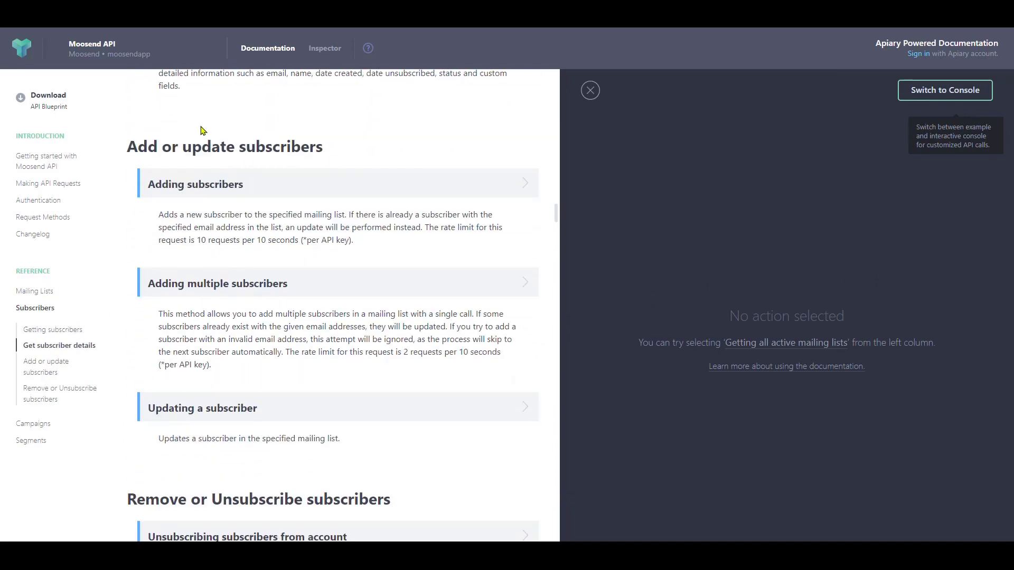
{"action": "triple_click", "coordinate": [209, 146]}
{"action": "left_click", "coordinate": [209, 147]}
{"action": "left_click", "coordinate": [283, 182]}
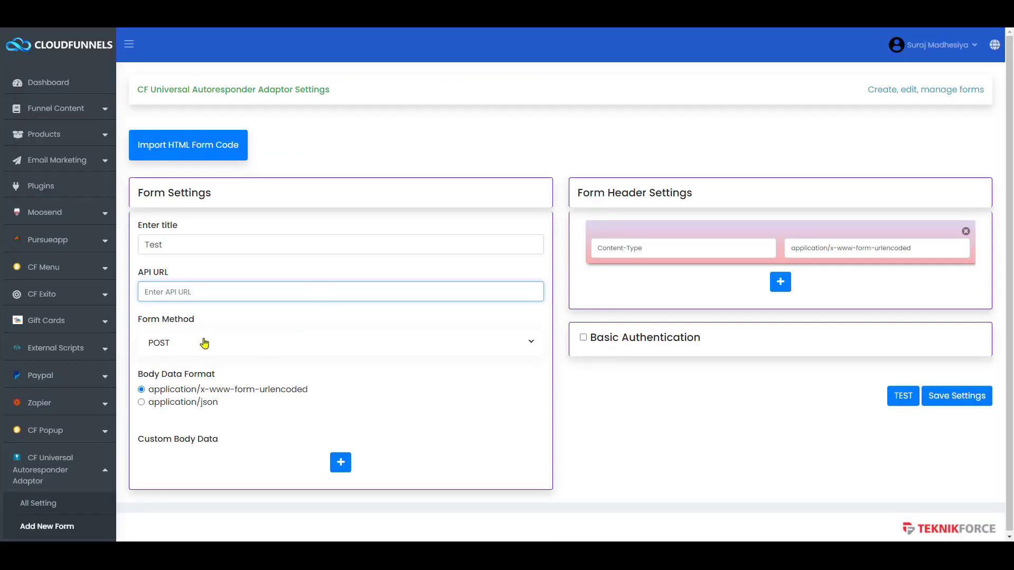
{"action": "left_click", "coordinate": [205, 344]}
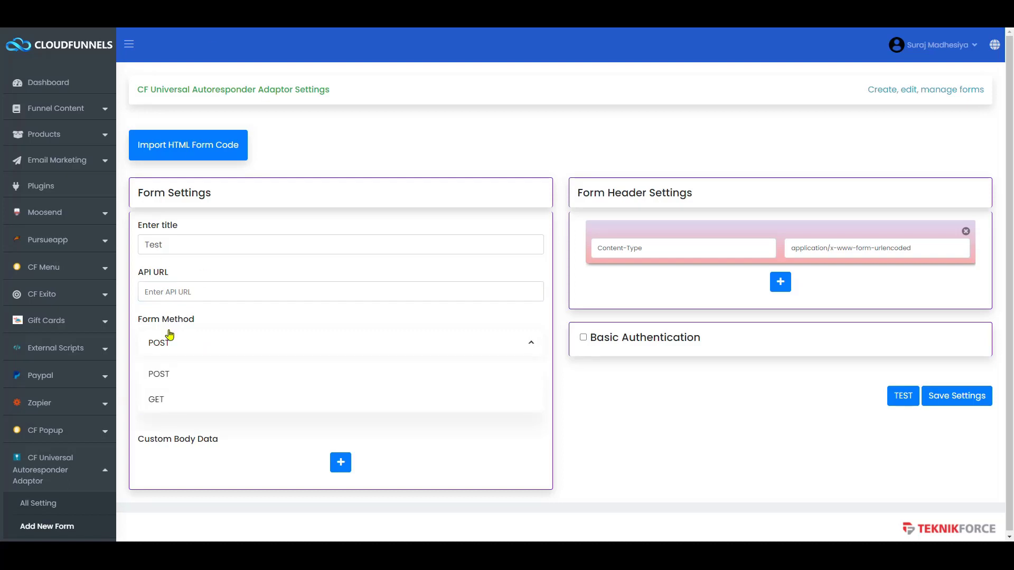
- Keep the form method as POST and paste the Moosend subscribe URL into API URL
{"action": "left_click", "coordinate": [178, 408]}
{"action": "left_click", "coordinate": [322, 341]}
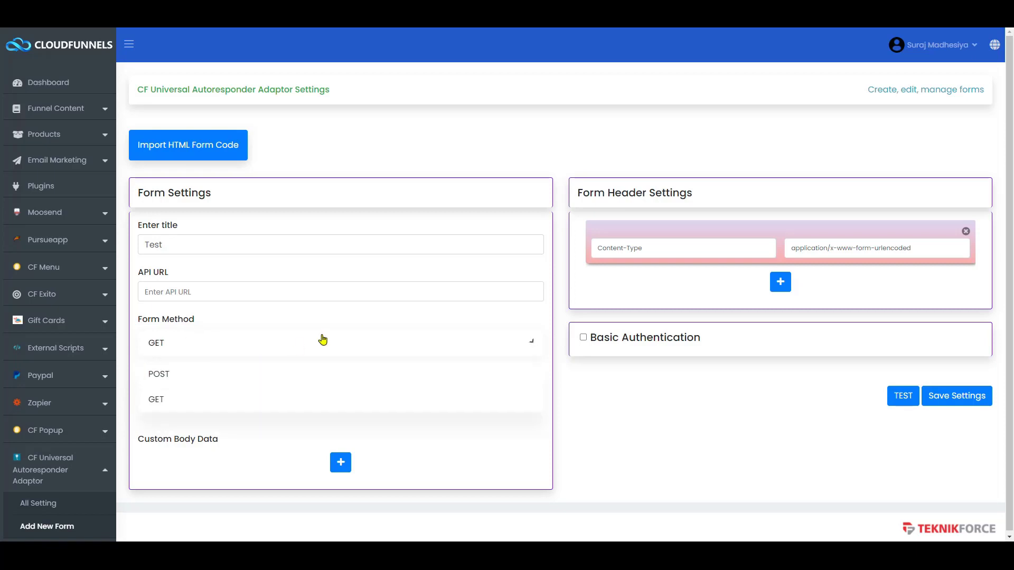
{"action": "left_click", "coordinate": [216, 373]}
{"action": "left_click", "coordinate": [210, 292]}
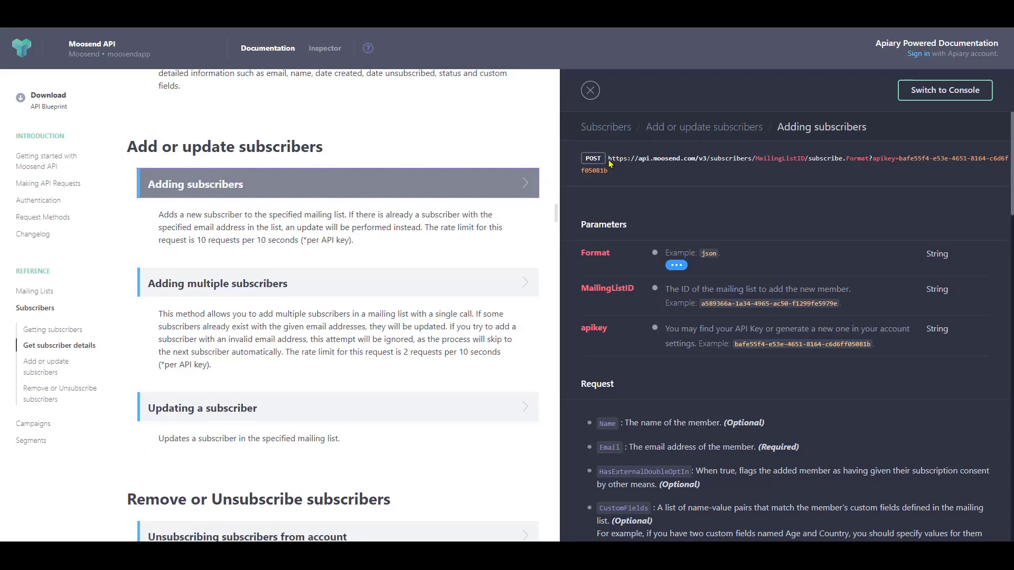
{"action": "left_click_drag", "start_coordinate": [609, 159], "coordinate": [617, 175]}
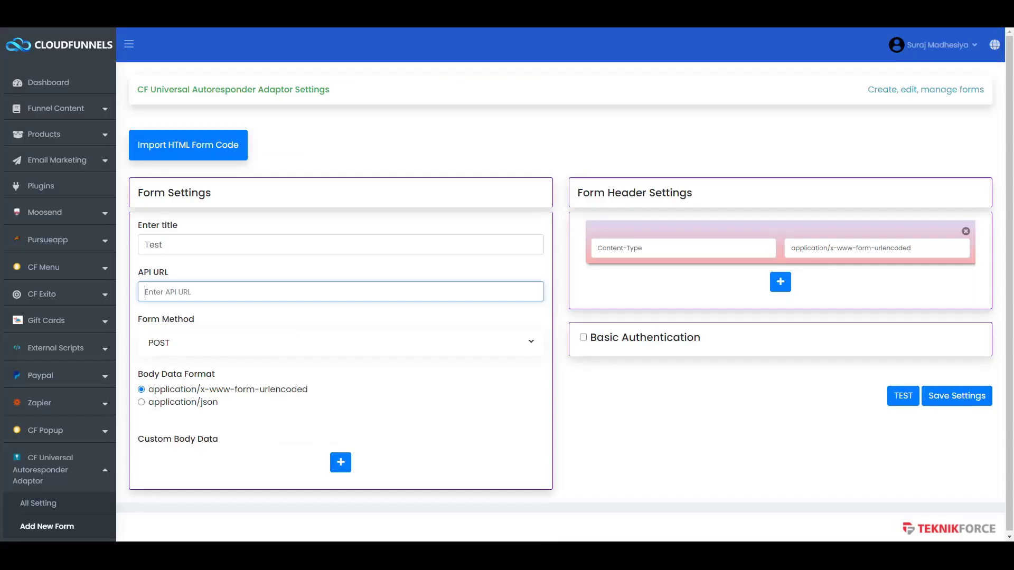
{"action": "key", "text": "ctrl+v"}
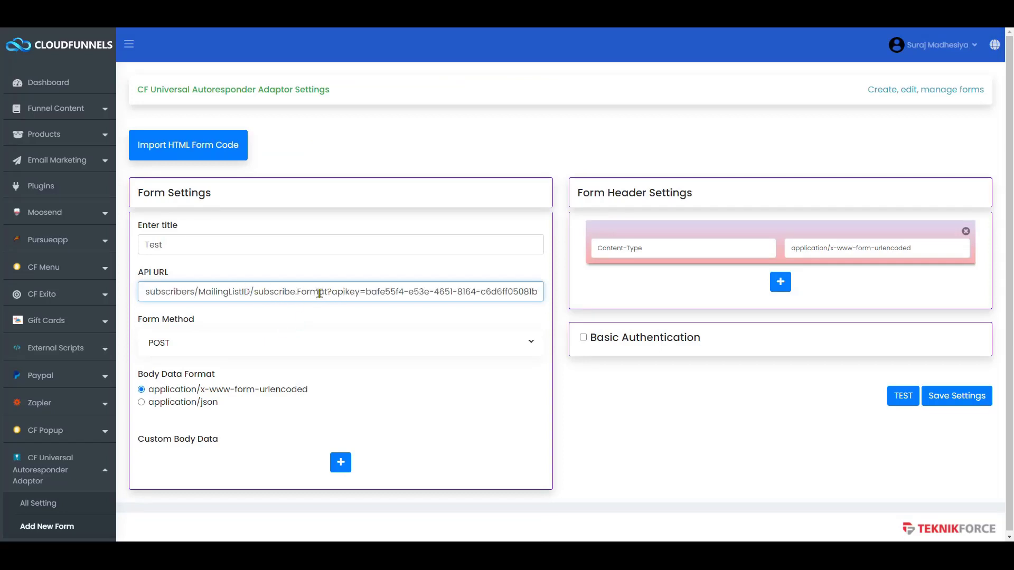
- Replace the URL's Format placeholder with json and delete the API key value
{"action": "left_click_drag", "start_coordinate": [328, 292], "coordinate": [297, 292]}
{"action": "key", "text": "ctrl+Tab"}
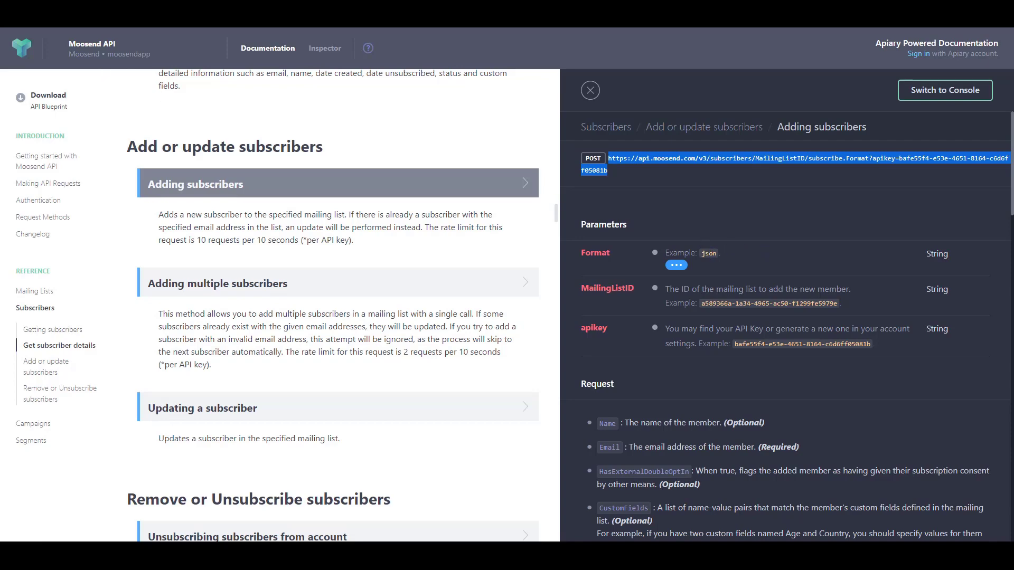
{"action": "key", "text": "ctrl+shift+Tab"}
{"action": "type", "text": "json"}
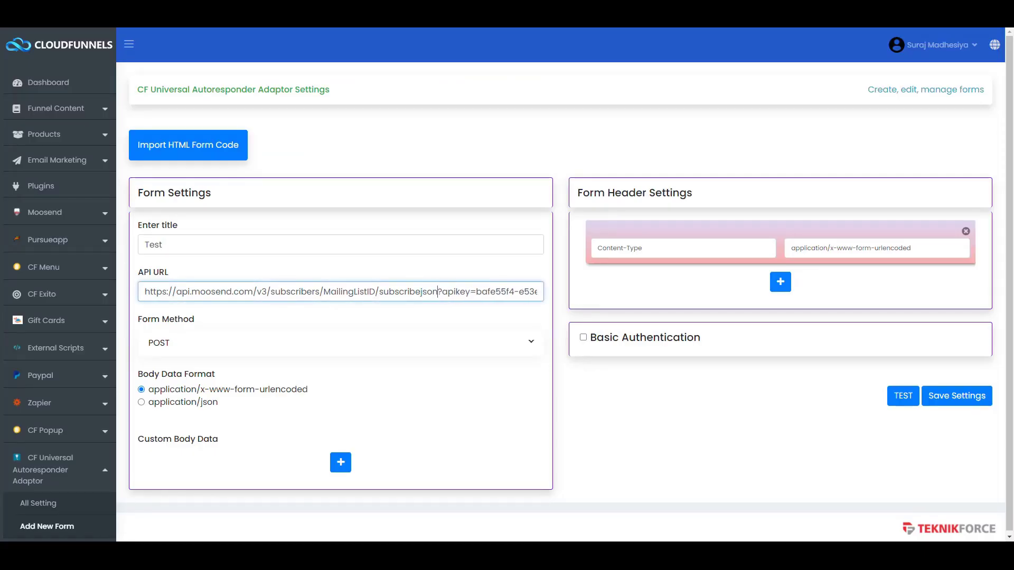
{"action": "left_click_drag", "start_coordinate": [477, 292], "coordinate": [629, 302]}
{"action": "key", "text": "BackSpace"}
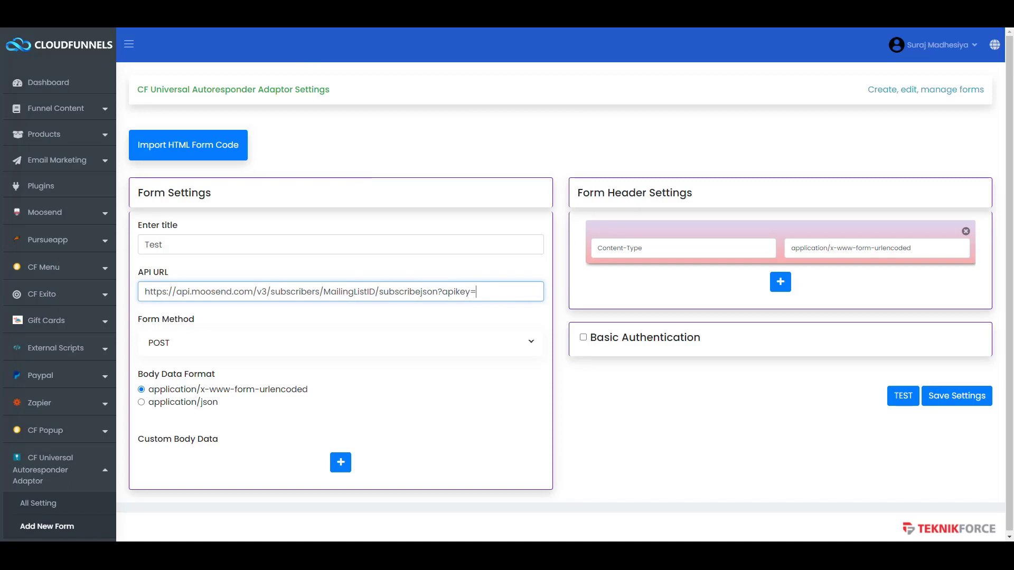
{"action": "key", "text": "ctrl+Tab"}
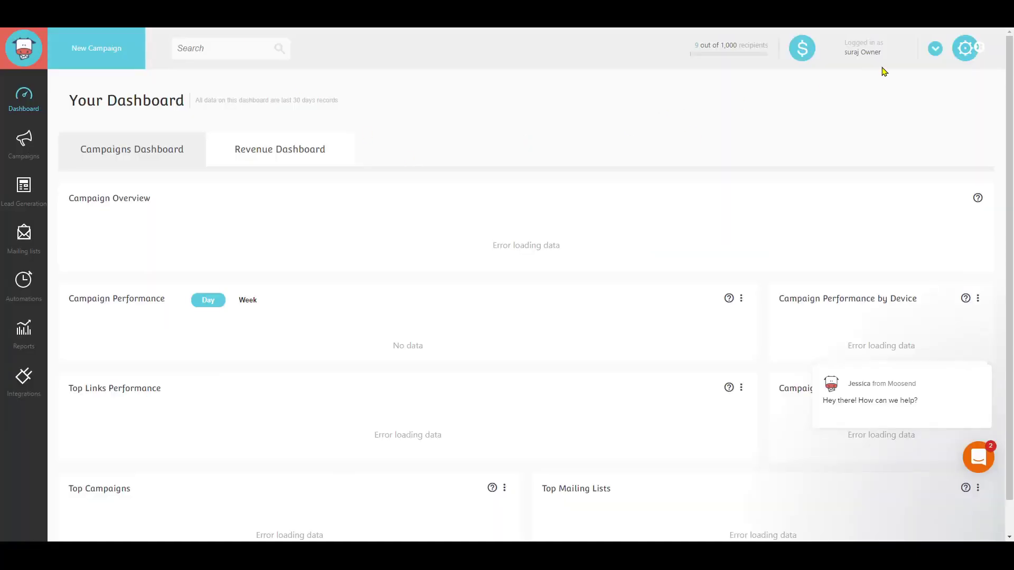
- Copy the Moosend account API key from the Api Key settings page
{"action": "left_click", "coordinate": [967, 52]}
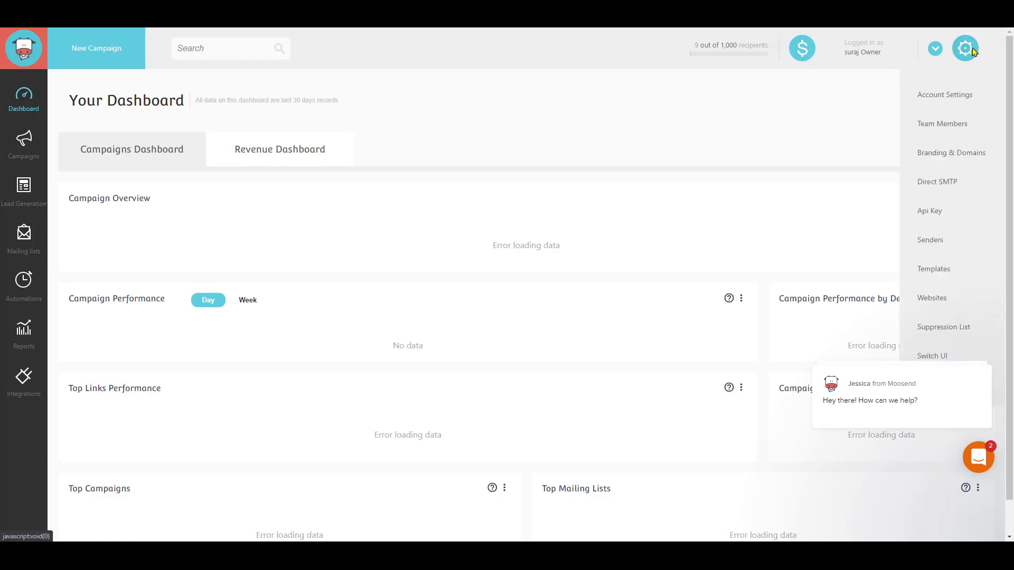
{"action": "left_click", "coordinate": [936, 213]}
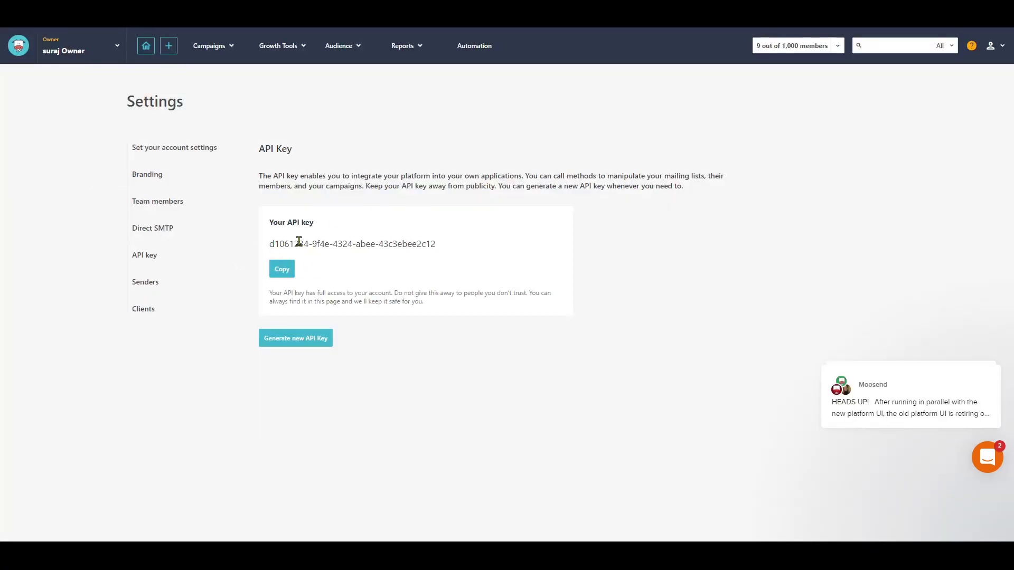
{"action": "left_click", "coordinate": [282, 269]}
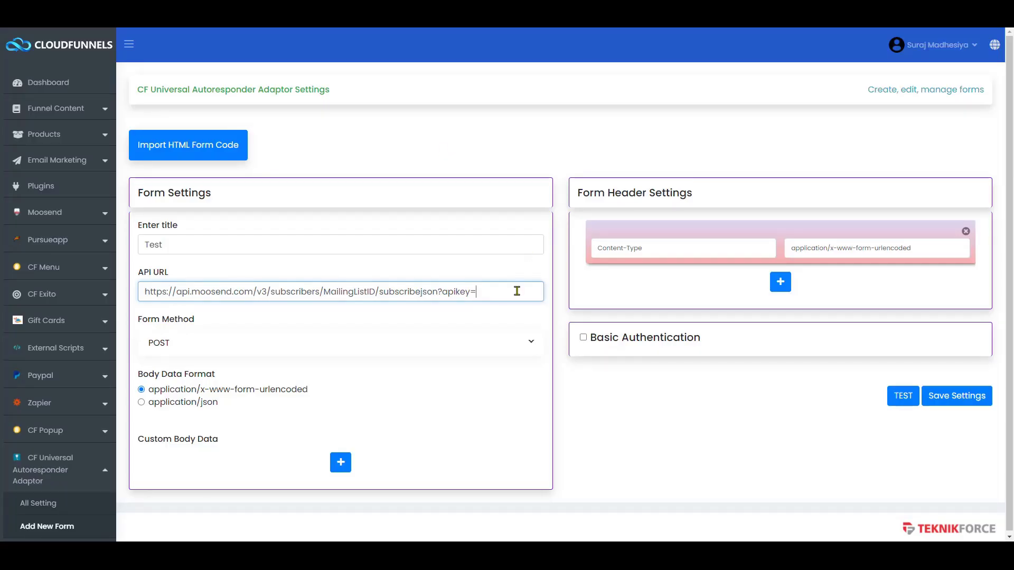
- Paste the Moosend API key after apikey= in the form's API URL
{"action": "key", "text": "ctrl+v"}
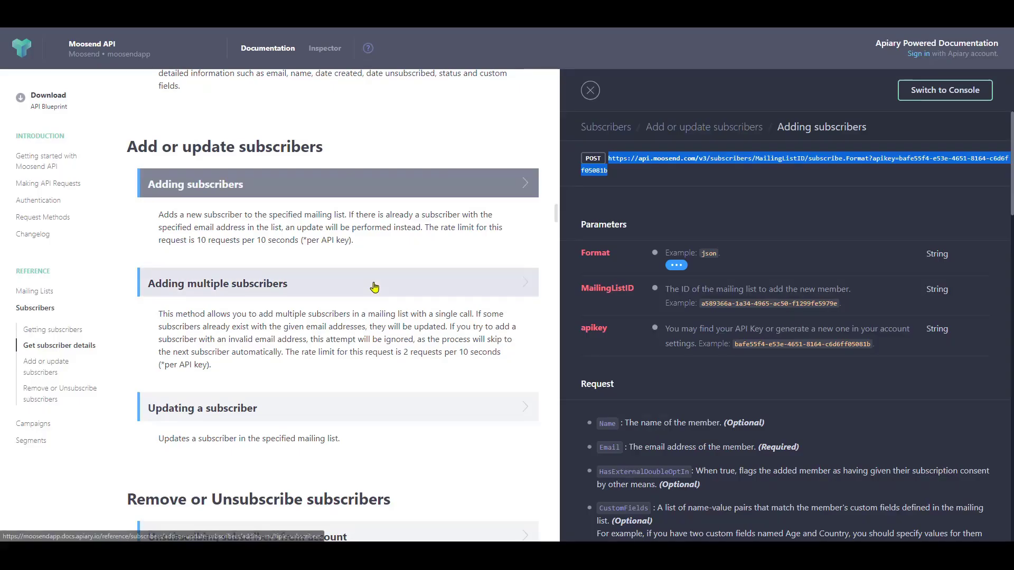
{"action": "scroll", "coordinate": [606, 272], "scroll_direction": "down", "scroll_amount": 3}
{"action": "left_click_drag", "start_coordinate": [581, 231], "coordinate": [605, 272]}
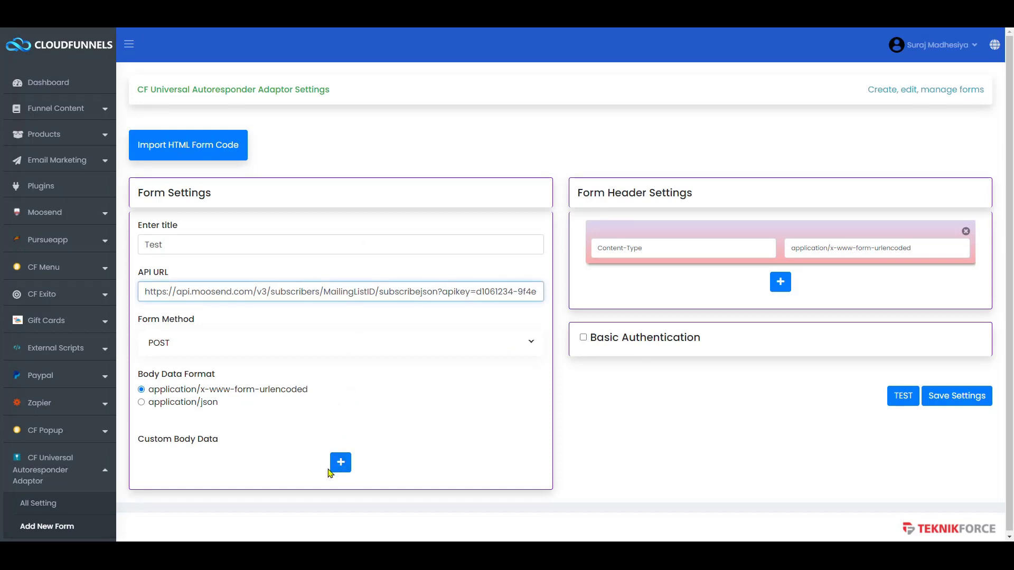
- Add a custom body data row mapping Name to NameTest
{"action": "left_click", "coordinate": [341, 464]}
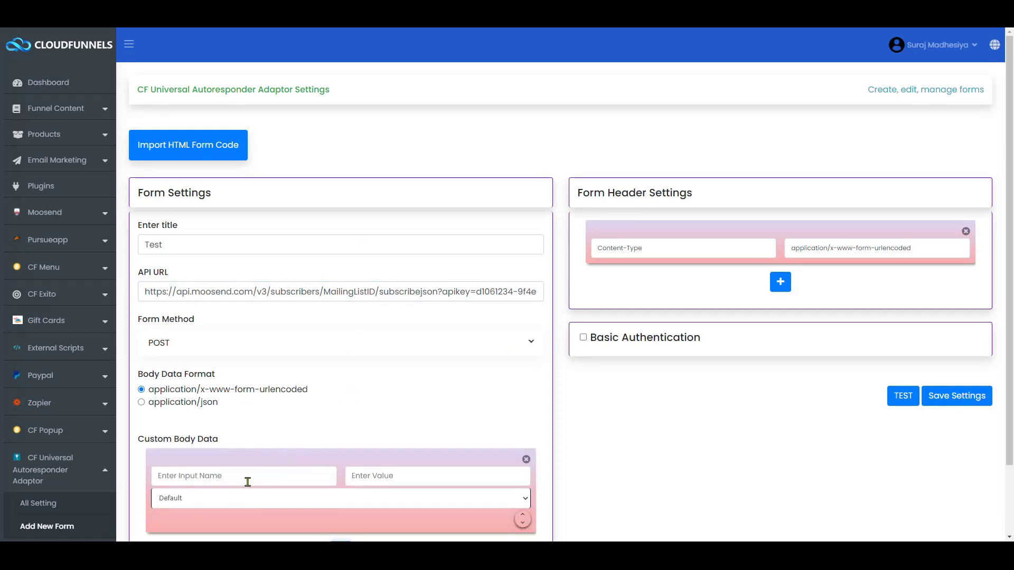
{"action": "scroll", "coordinate": [247, 480], "scroll_direction": "down", "scroll_amount": 2}
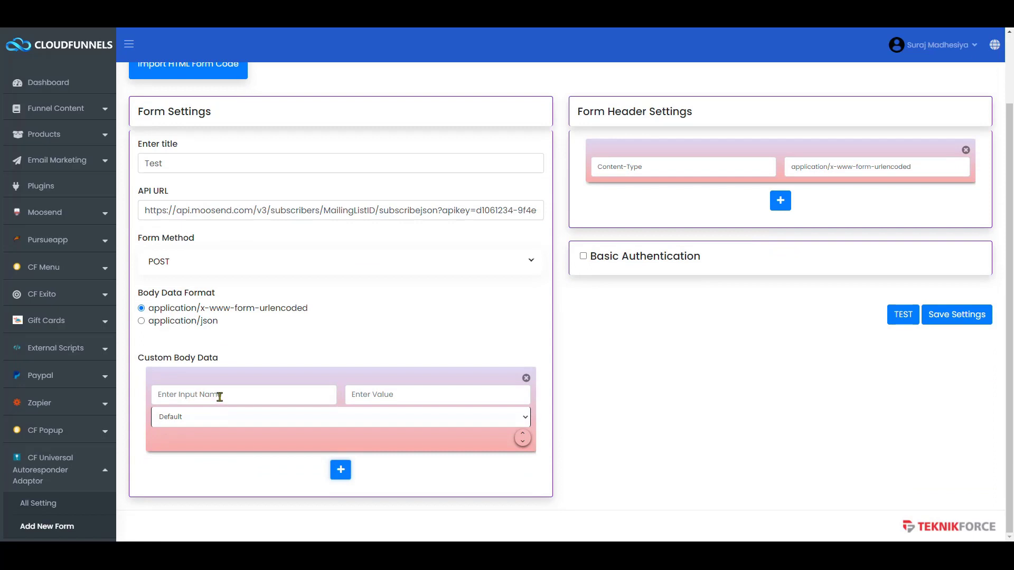
{"action": "left_click", "coordinate": [220, 397]}
{"action": "type", "text": "Name"}
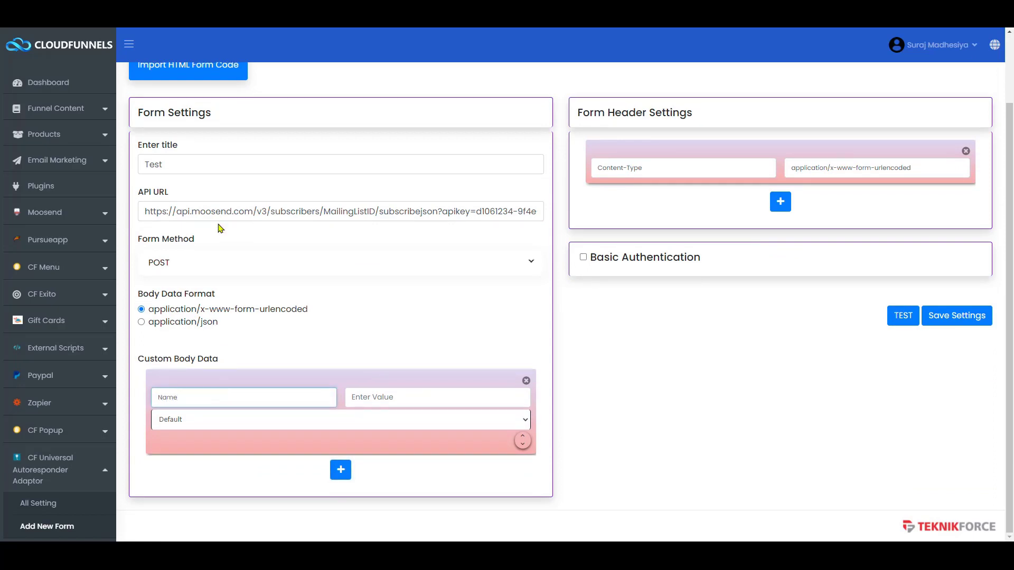
{"action": "key", "text": "alt+Tab"}
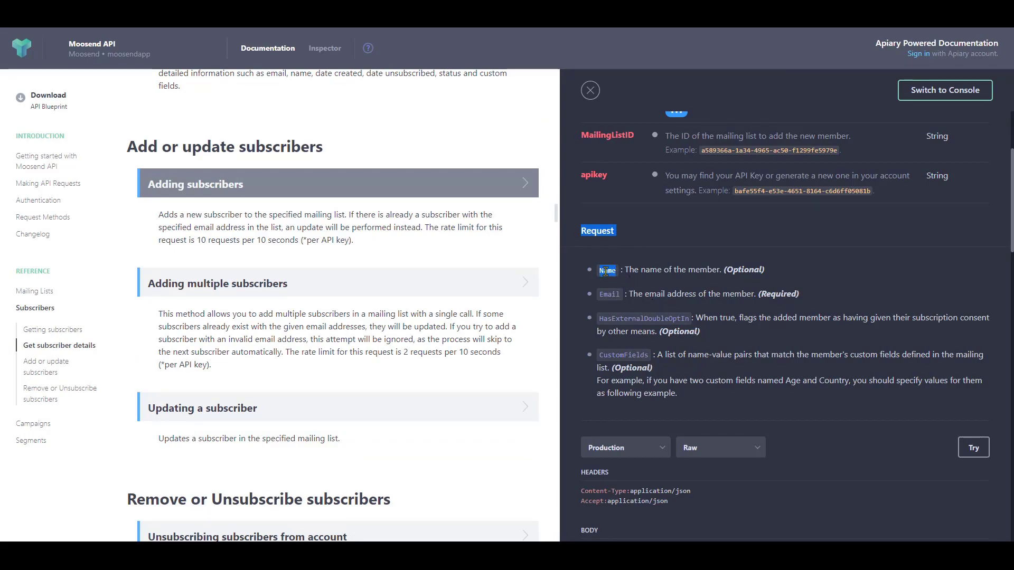
{"action": "key", "text": "alt+Tab"}
{"action": "key", "text": "alt+Tab"}
{"action": "type", "text": "ame"}
{"action": "scroll", "coordinate": [370, 396], "scroll_direction": "down", "scroll_amount": 1}
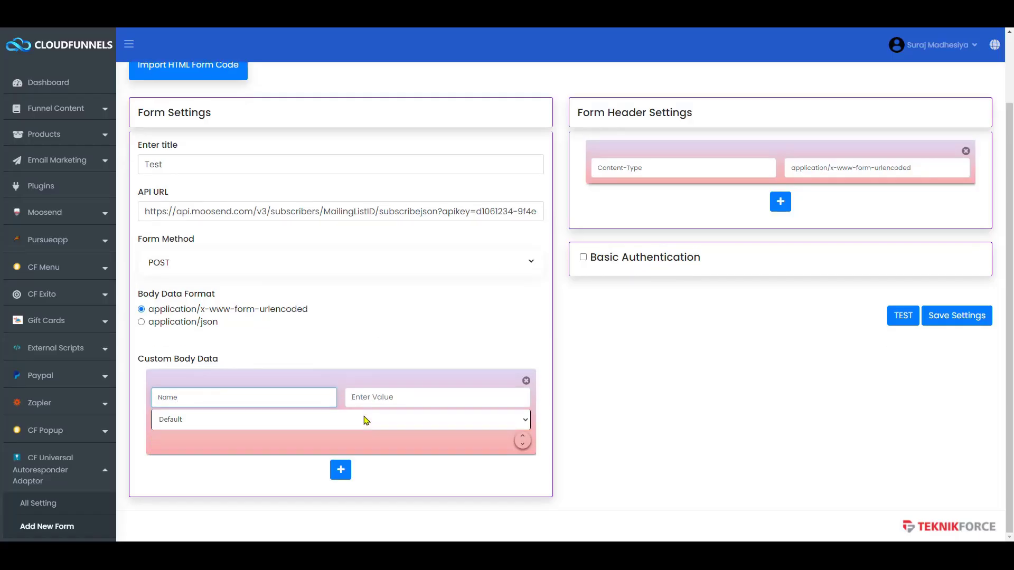
{"action": "left_click", "coordinate": [377, 398]}
{"action": "type", "text": "NameTest"}
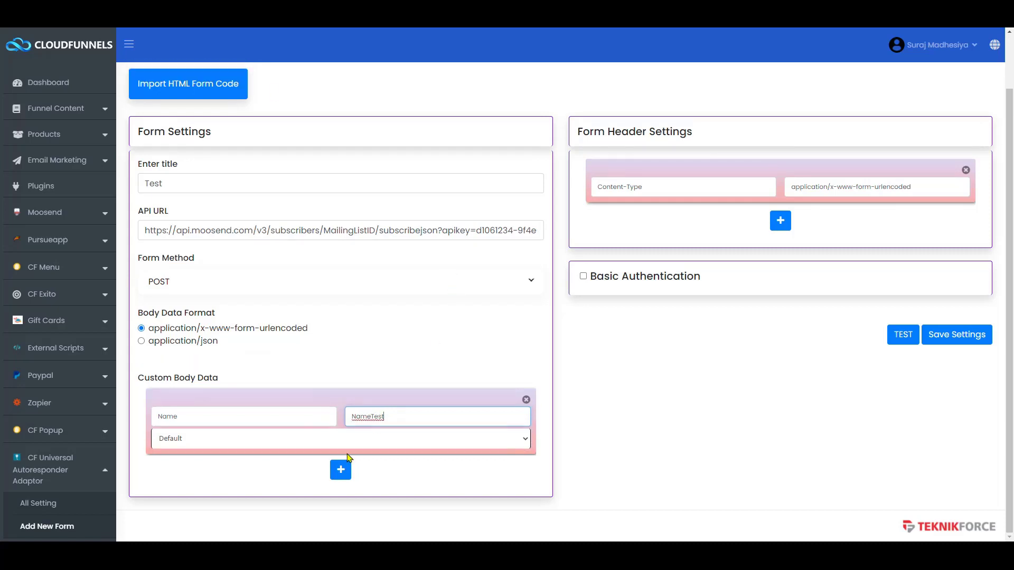
{"action": "left_click", "coordinate": [340, 470]}
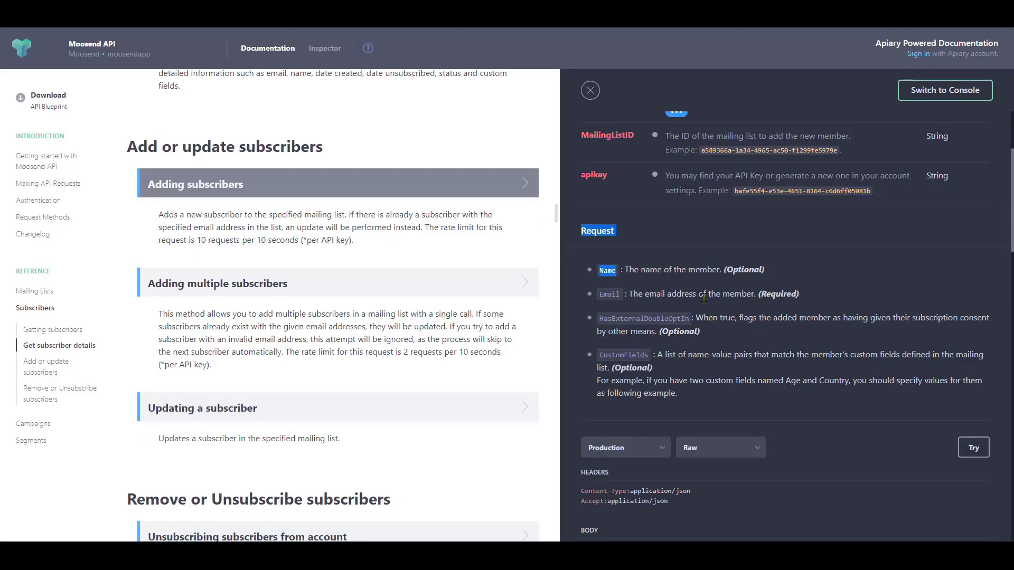
{"action": "double_click", "coordinate": [604, 295]}
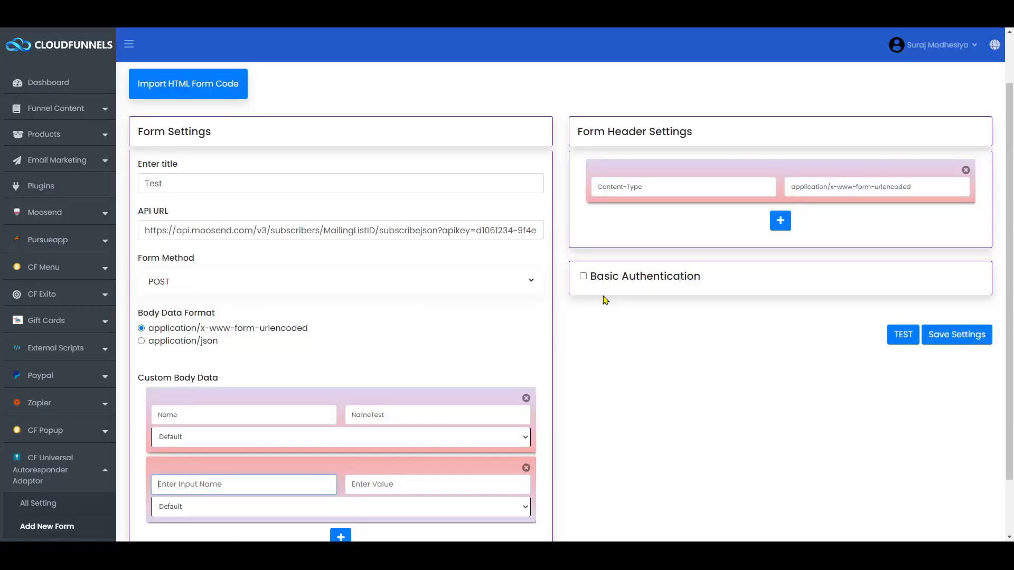
{"action": "key", "text": "ctrl+v"}
{"action": "key", "text": "Tab"}
{"action": "scroll", "coordinate": [330, 350], "scroll_direction": "down", "scroll_amount": 1}
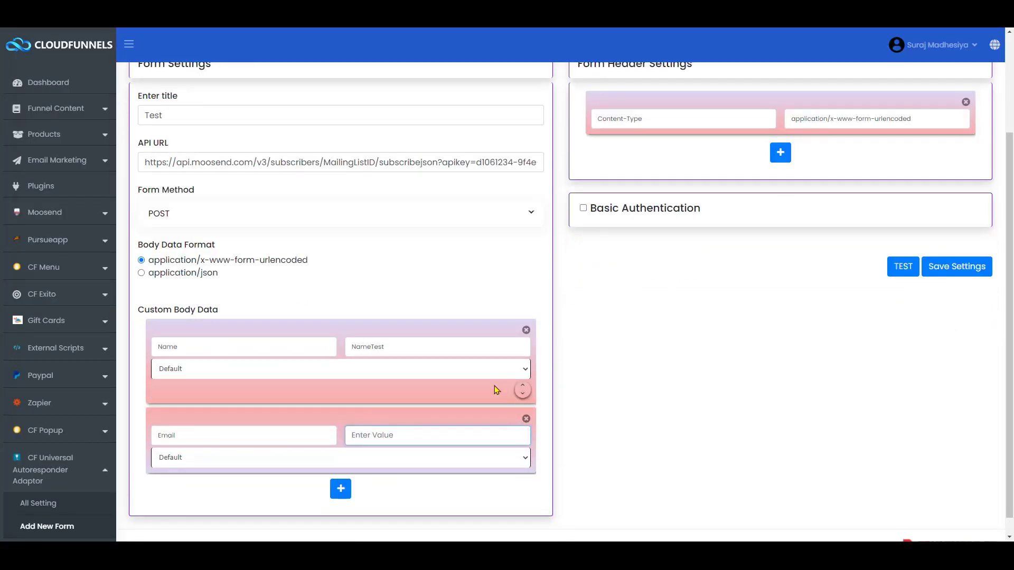
{"action": "type", "text": "ems"}
{"action": "key", "text": "BackSpace"}
{"action": "type", "text": "ail@test.com"}
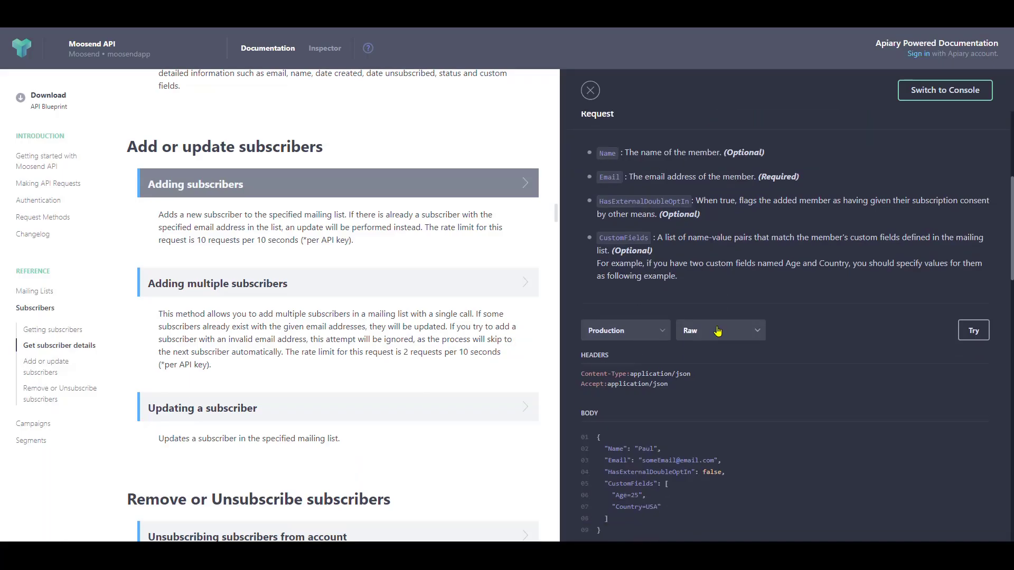
{"action": "scroll", "coordinate": [600, 291], "scroll_direction": "down", "scroll_amount": 2}
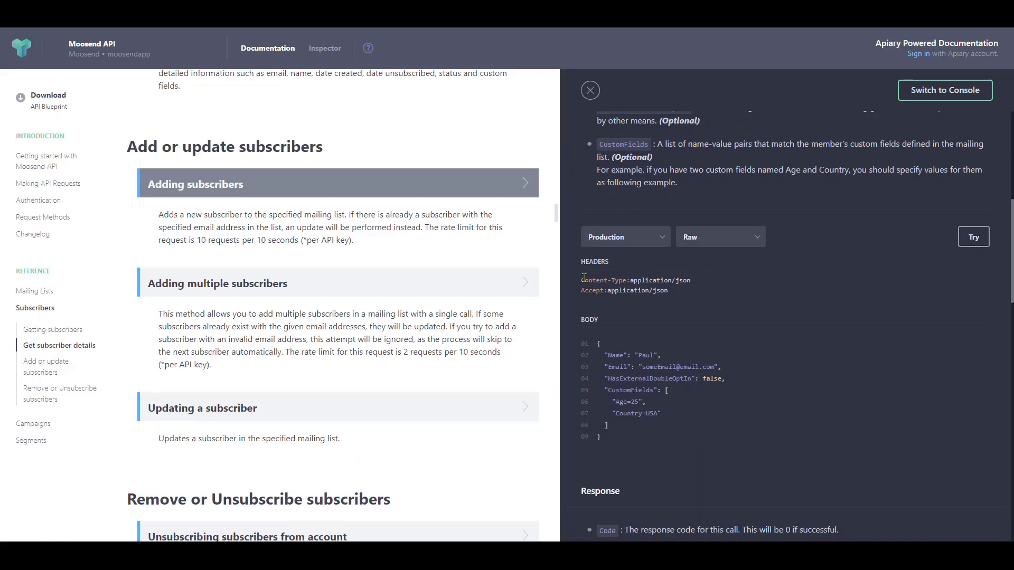
{"action": "left_click_drag", "start_coordinate": [582, 261], "coordinate": [636, 263]}
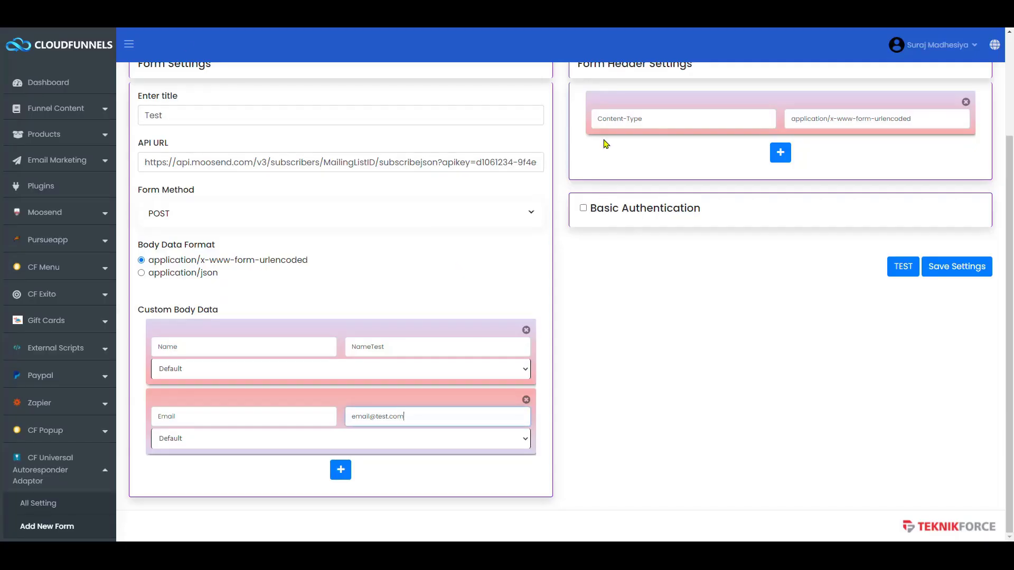
{"action": "scroll", "coordinate": [596, 211], "scroll_direction": "up", "scroll_amount": 3}
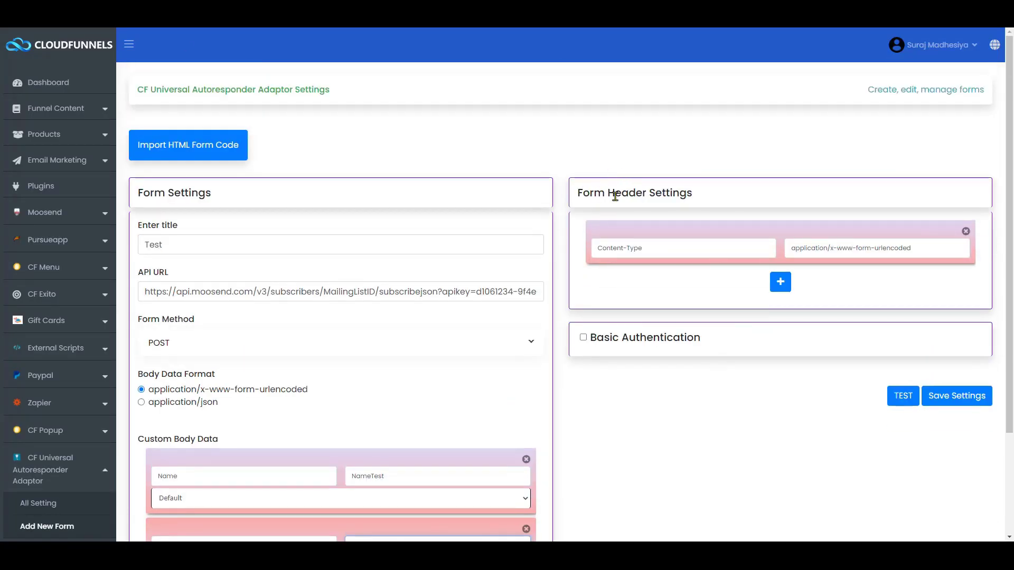
- Set body format and Content-Type header to application/json, then select MailingListID in the URL
{"action": "scroll", "coordinate": [436, 291], "scroll_direction": "down", "scroll_amount": 1}
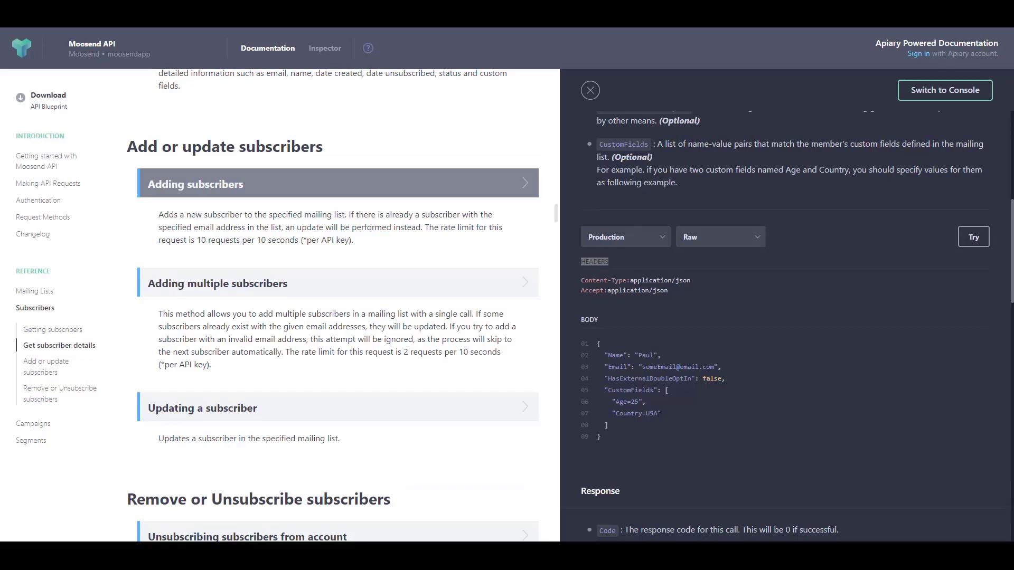
{"action": "double_click", "coordinate": [595, 261]}
{"action": "left_click_drag", "start_coordinate": [650, 291], "coordinate": [672, 295]}
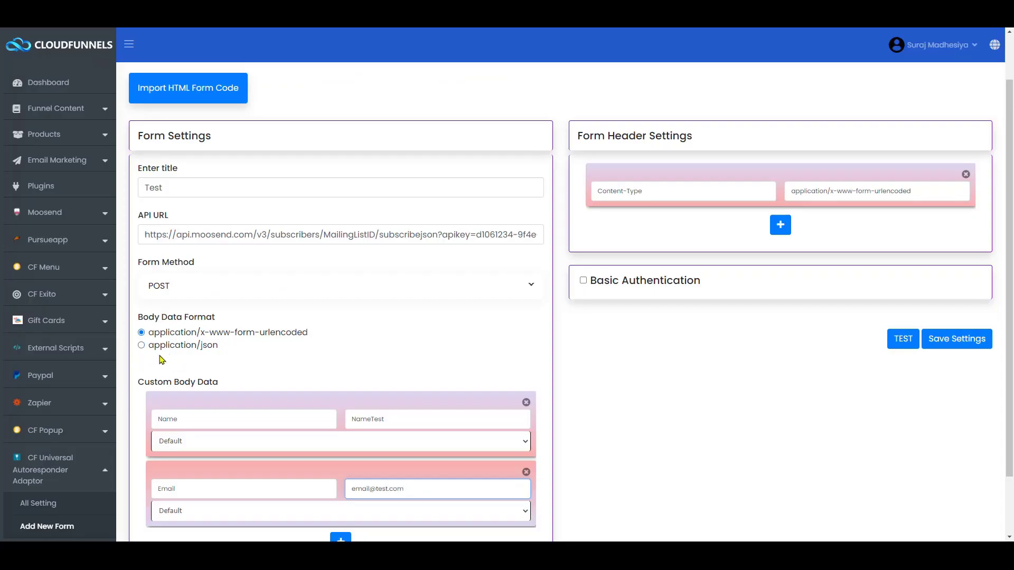
{"action": "left_click", "coordinate": [160, 349]}
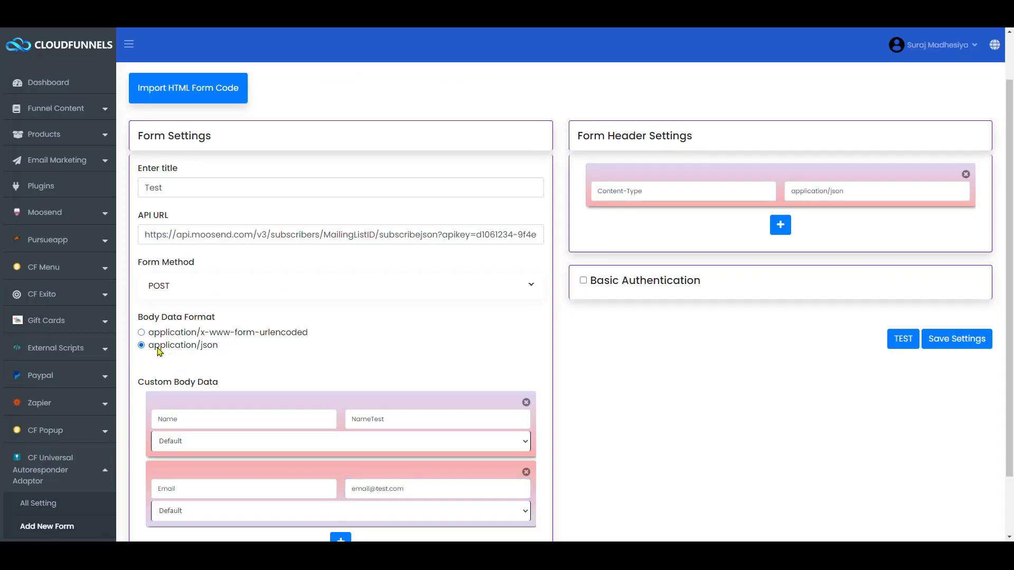
{"action": "triple_click", "coordinate": [848, 194]}
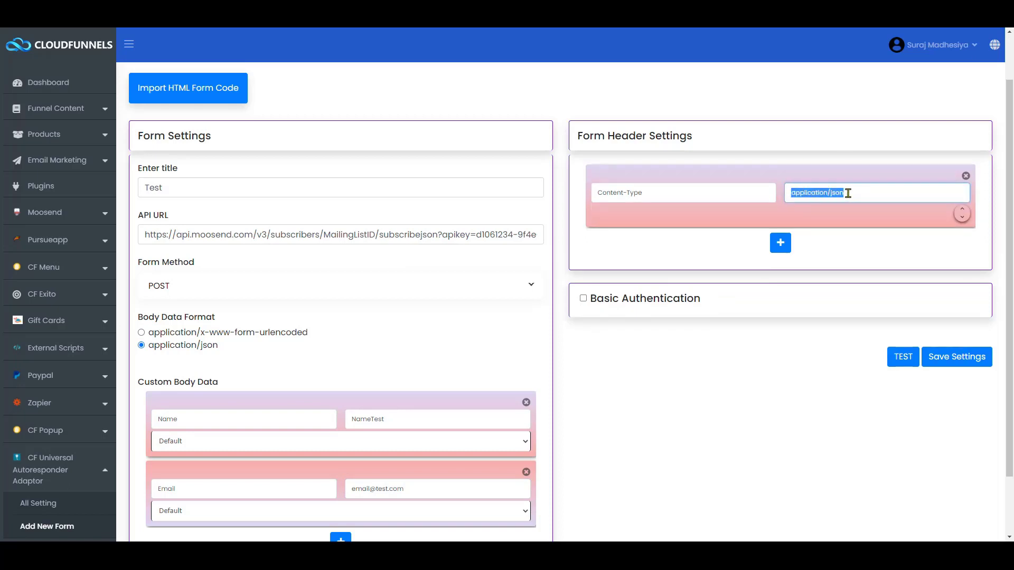
{"action": "key", "text": "End"}
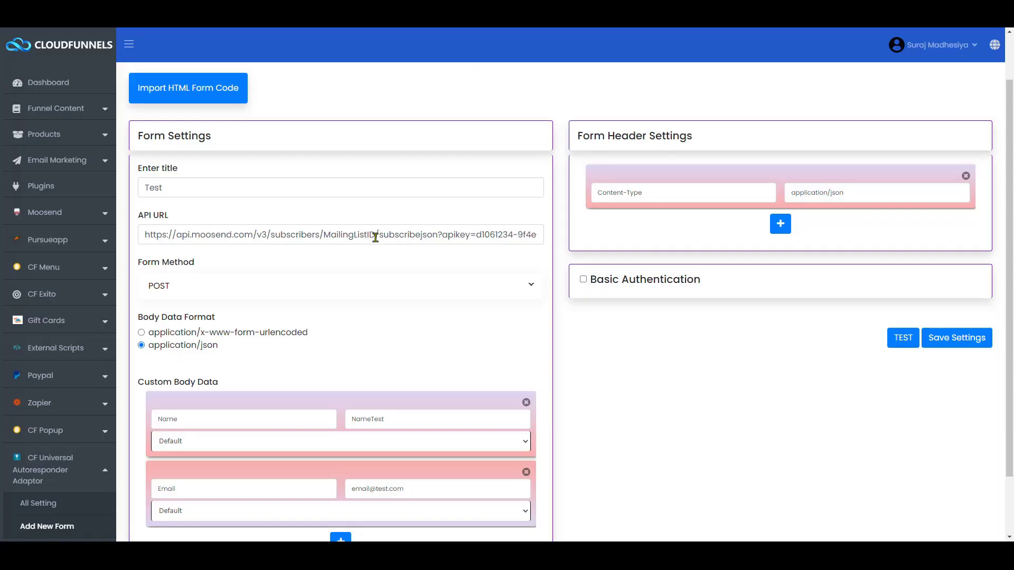
{"action": "left_click", "coordinate": [376, 237]}
{"action": "left_click_drag", "start_coordinate": [374, 237], "coordinate": [325, 233]}
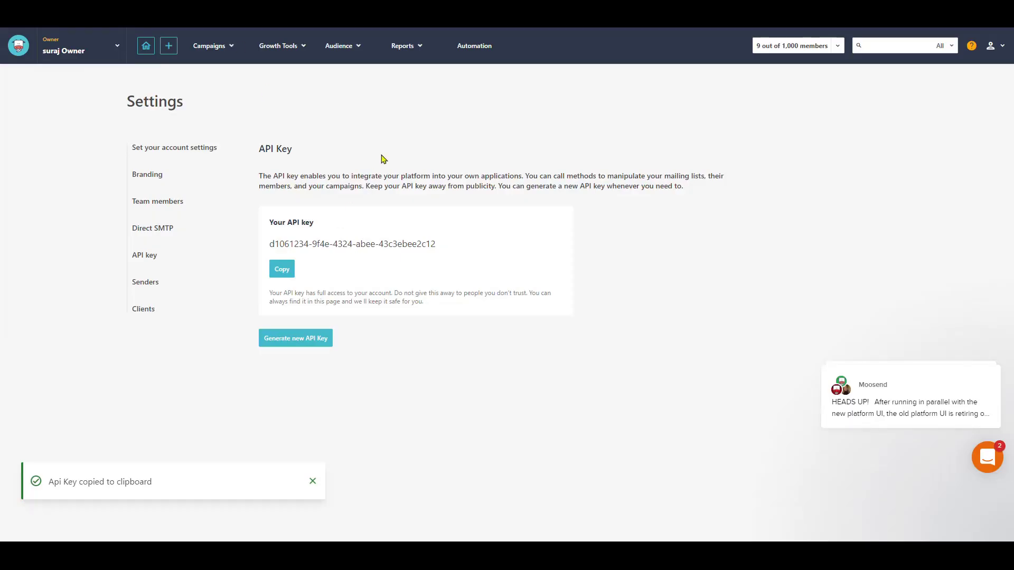
- Copy the mailing list's ID from Moosend's Email lists and paste it over MailingListID in the API URL
{"action": "left_click", "coordinate": [80, 50]}
{"action": "left_click", "coordinate": [66, 84]}
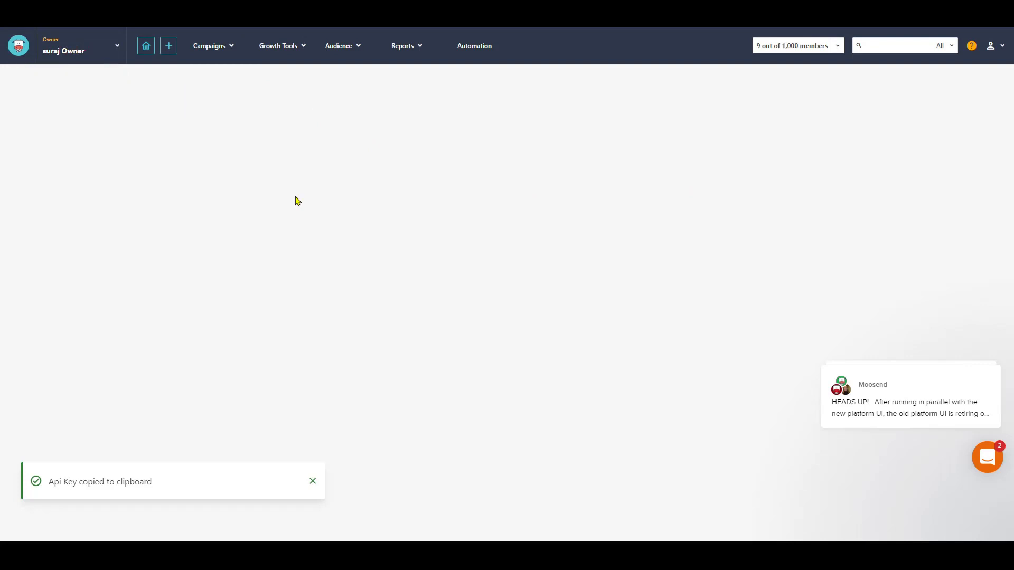
{"action": "left_click", "coordinate": [342, 46]}
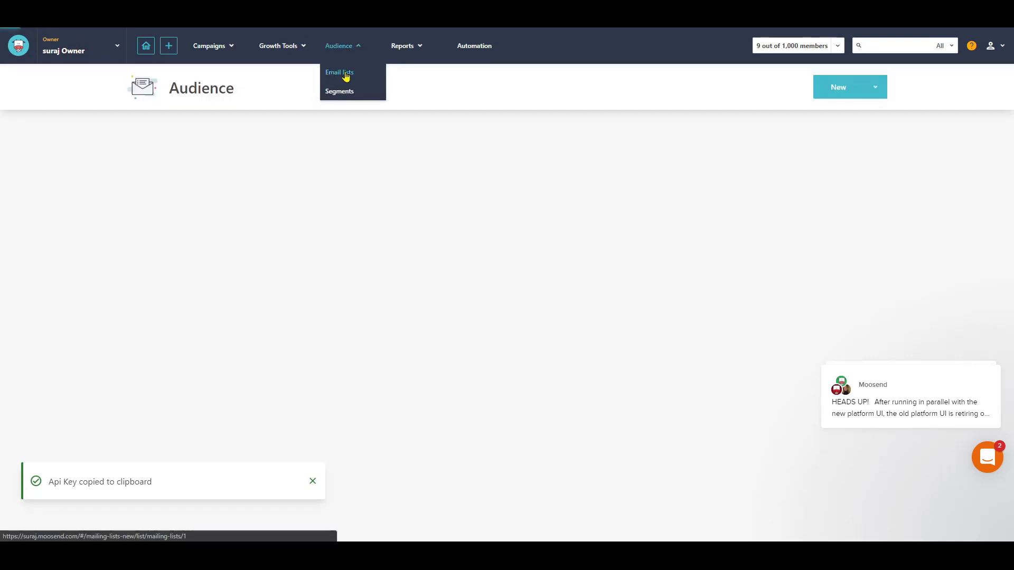
{"action": "left_click", "coordinate": [868, 217]}
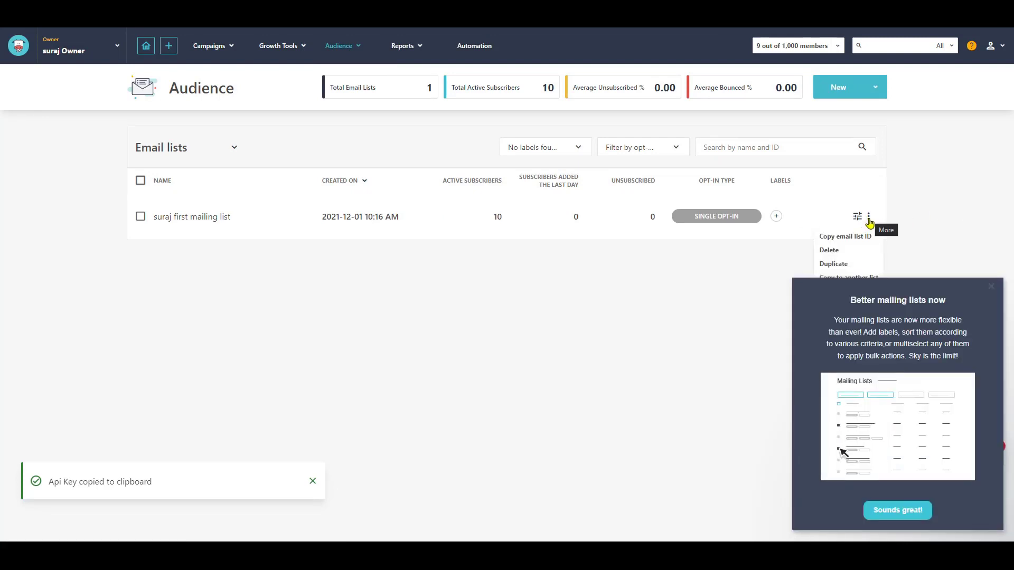
{"action": "left_click", "coordinate": [840, 241]}
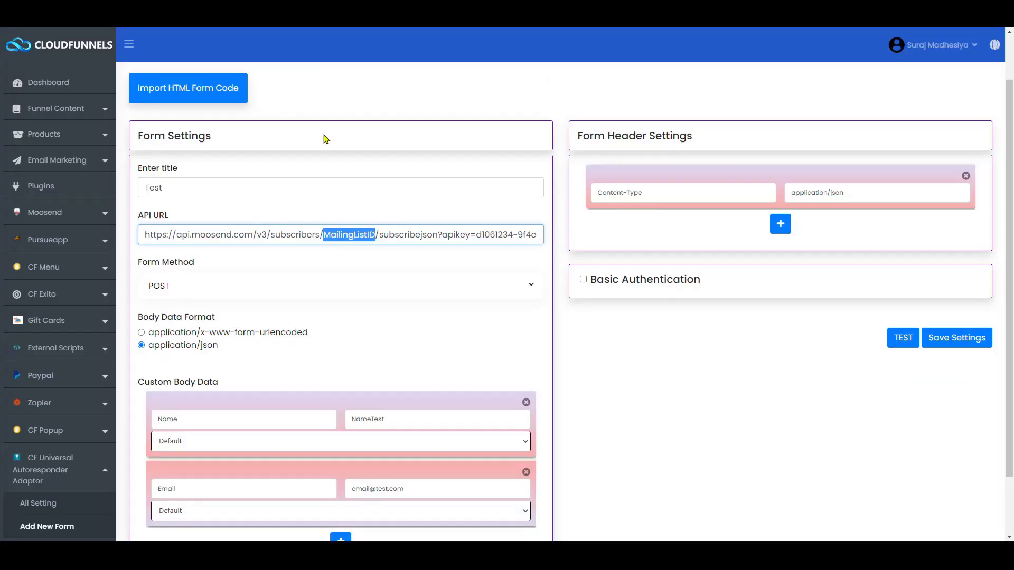
{"action": "key", "text": "ctrl+v"}
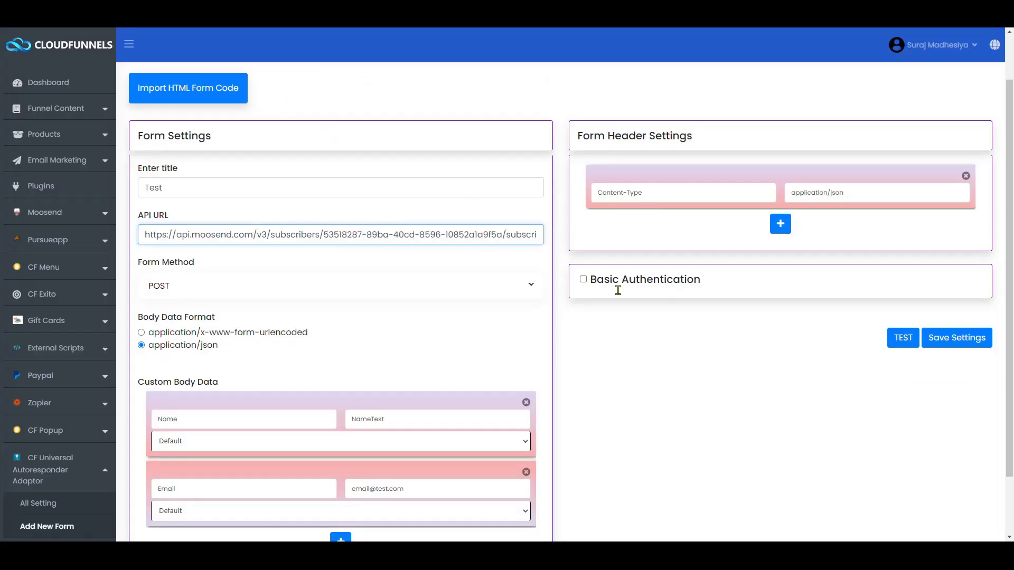
- Check the subscribe API URL, then run a test request that returns Status 200
{"action": "key", "text": "End"}
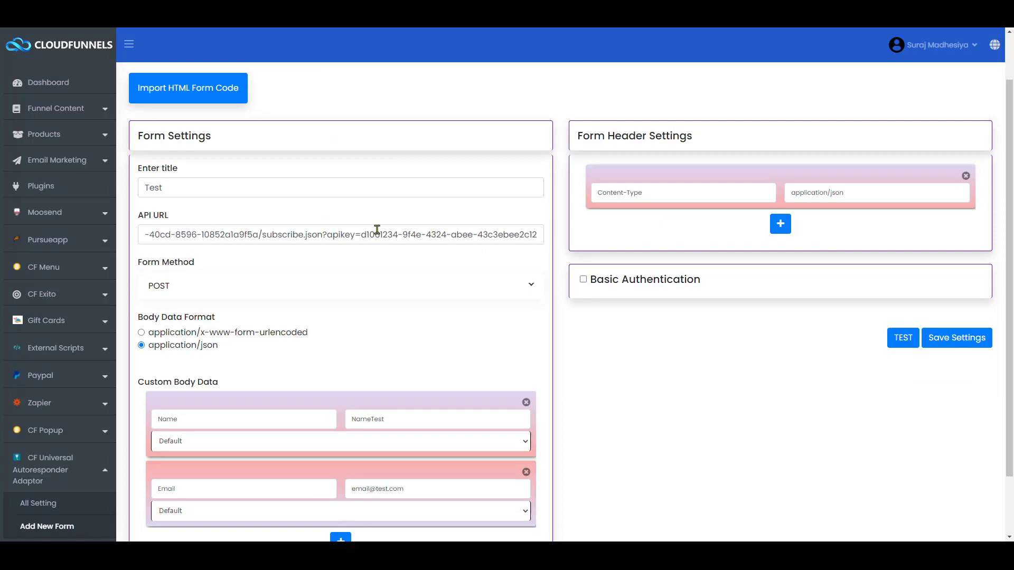
{"action": "left_click", "coordinate": [305, 236]}
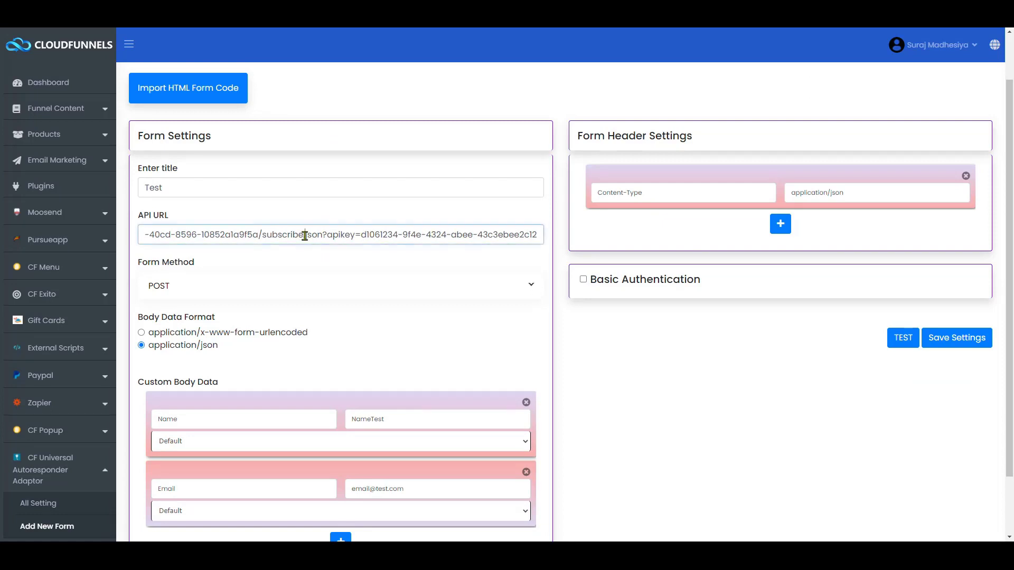
{"action": "left_click", "coordinate": [898, 336]}
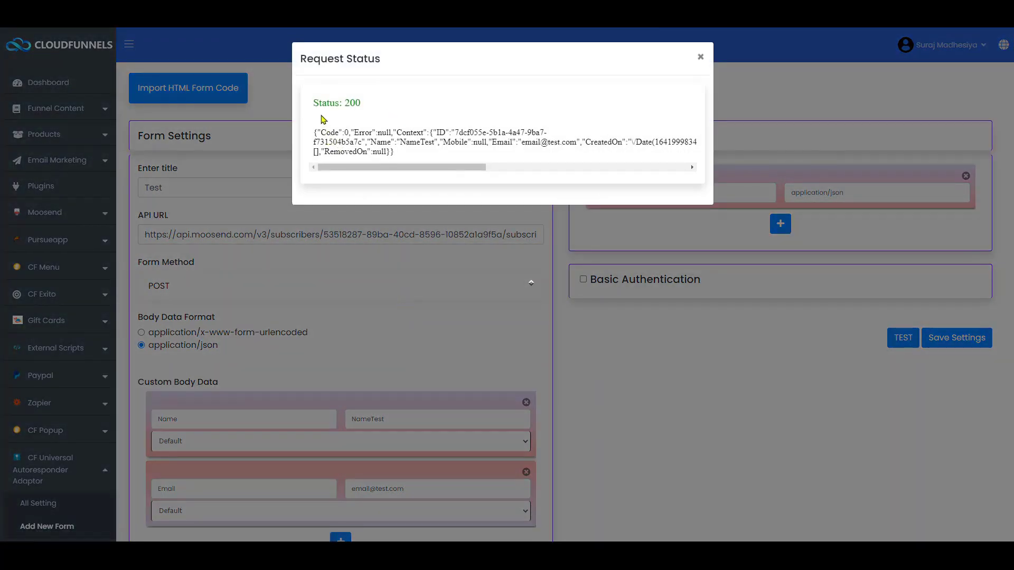
{"action": "left_click_drag", "start_coordinate": [316, 103], "coordinate": [378, 105]}
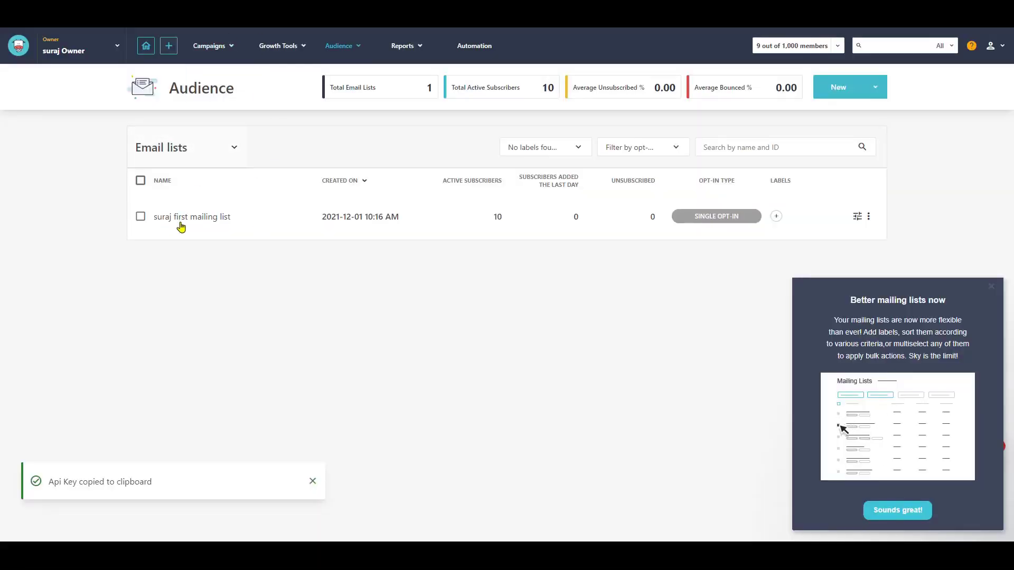
- Open the mailing list's dashboard and view all members, confirming the new subscriber
{"action": "left_click", "coordinate": [181, 220]}
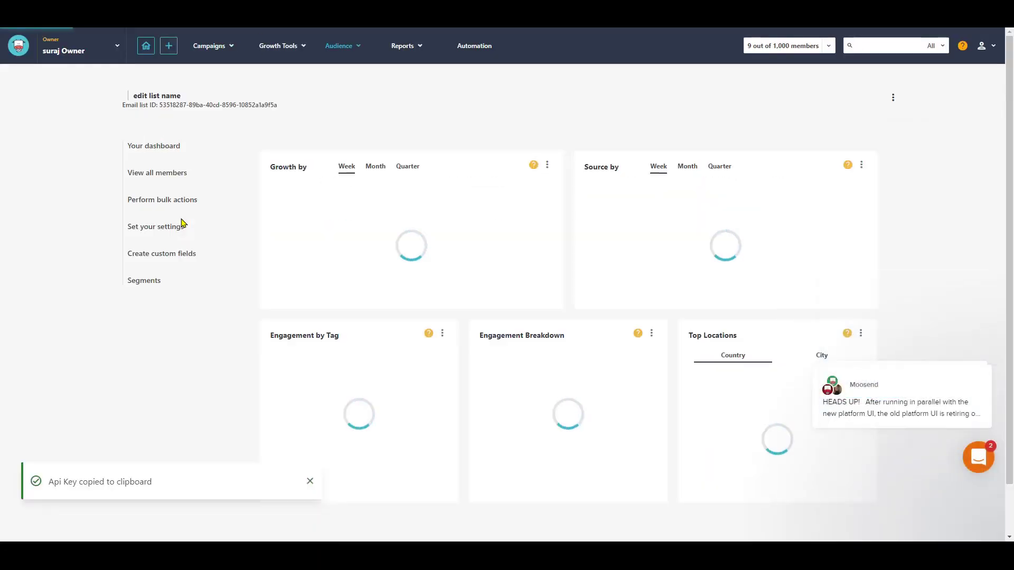
{"action": "left_click", "coordinate": [160, 179]}
{"action": "scroll", "coordinate": [375, 329], "scroll_direction": "down", "scroll_amount": 2}
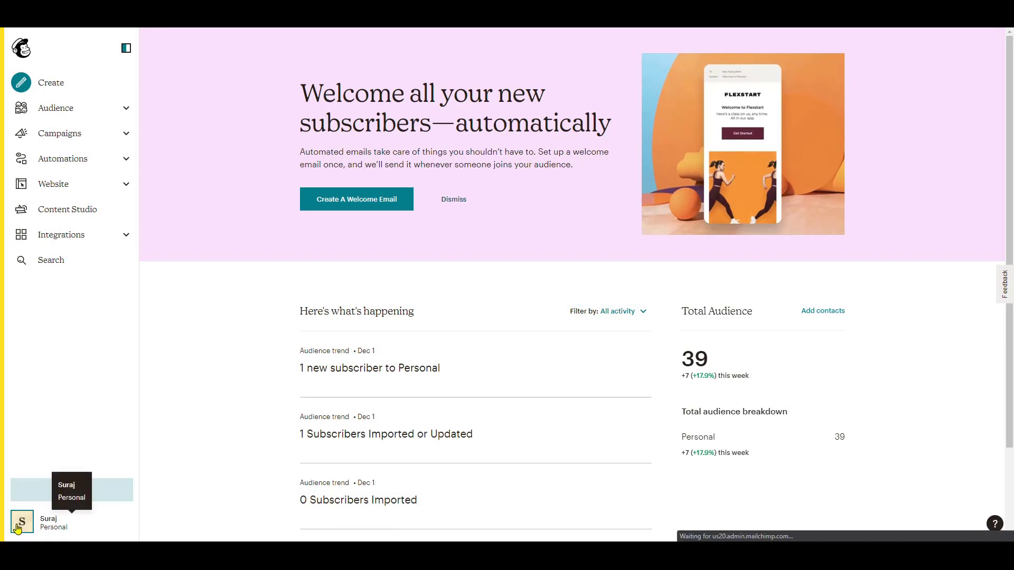
{"action": "left_click", "coordinate": [19, 525]}
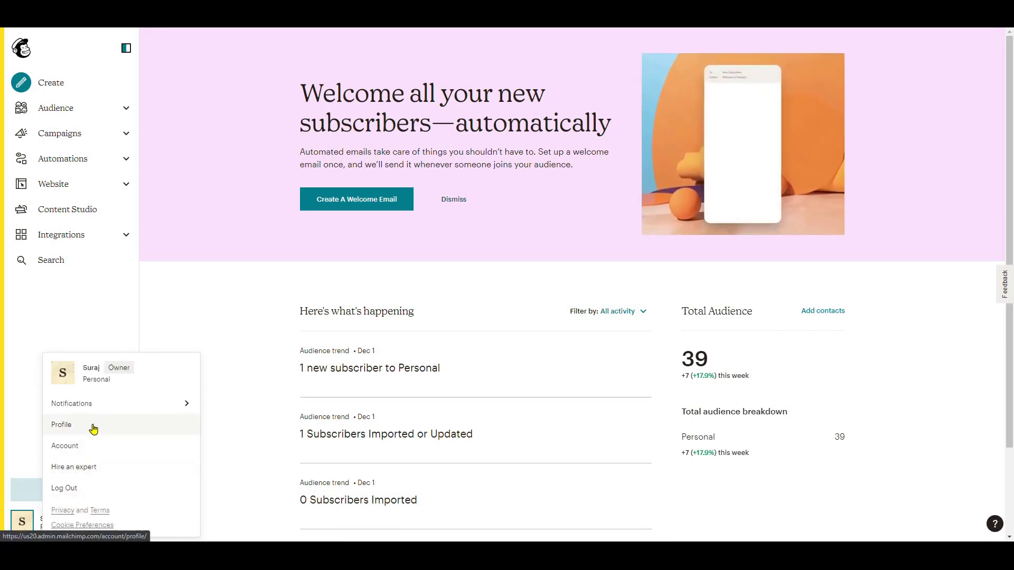
{"action": "left_click", "coordinate": [83, 453]}
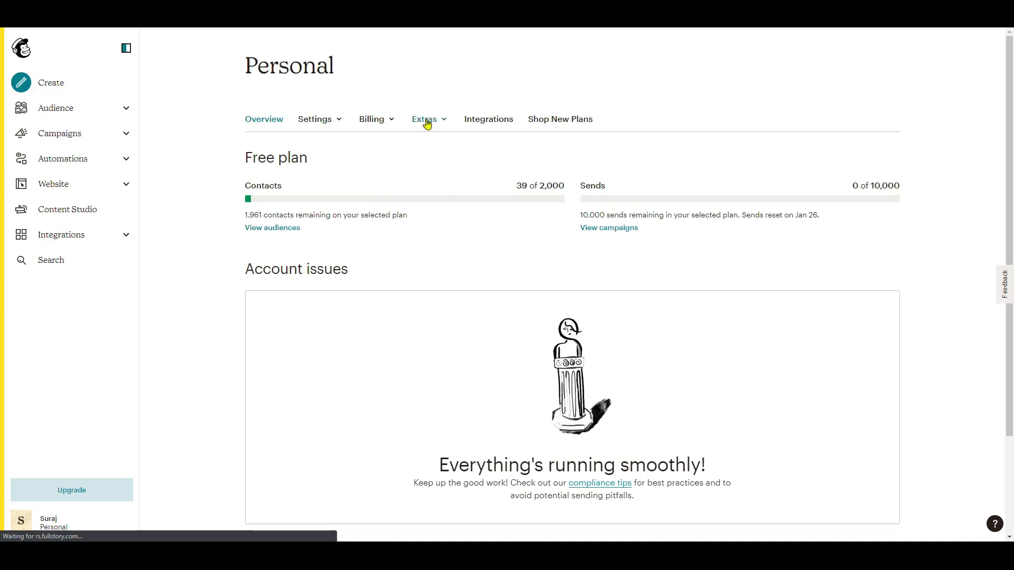
{"action": "left_click", "coordinate": [428, 125]}
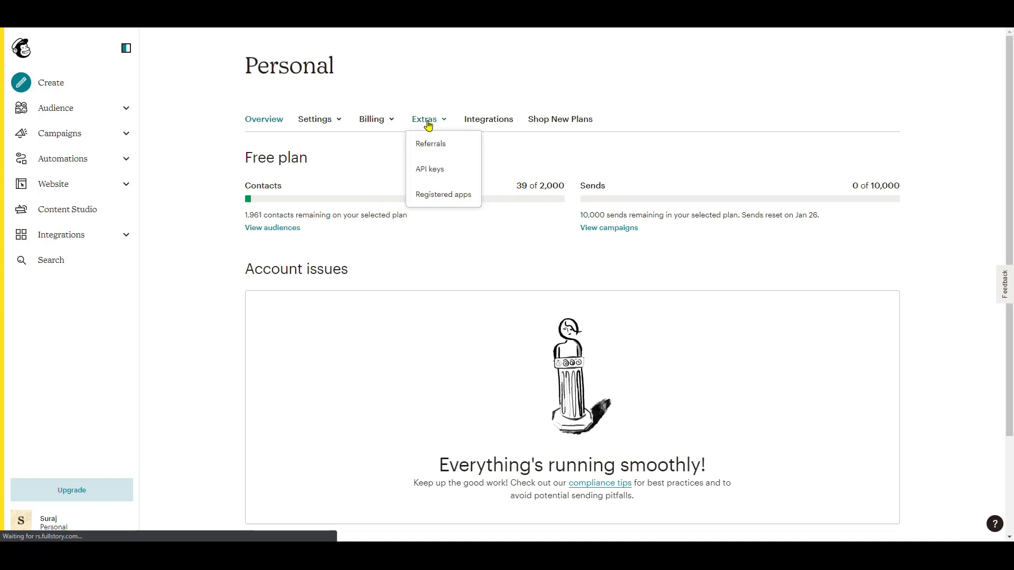
{"action": "left_click", "coordinate": [427, 170]}
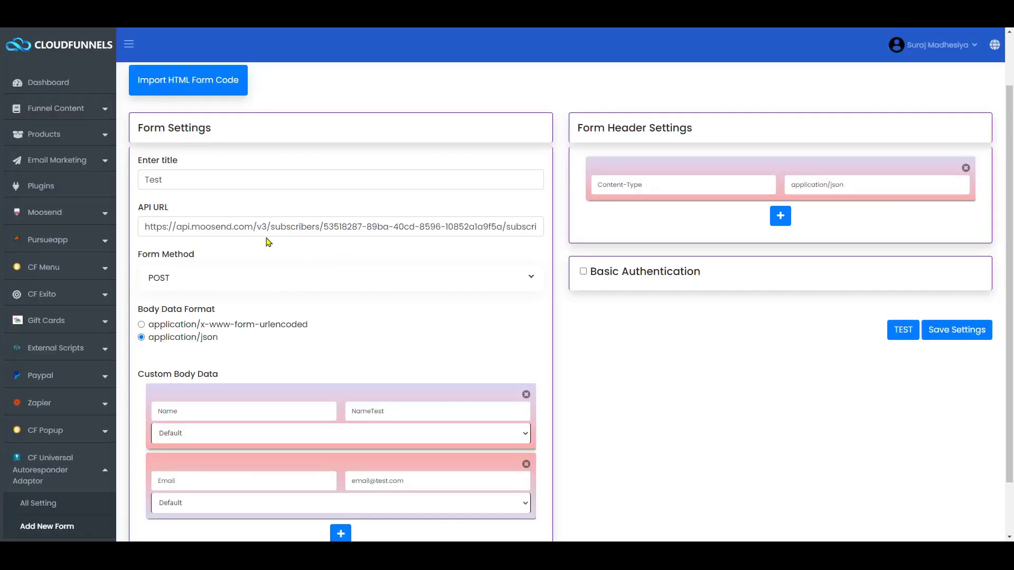
- Clear the old Moosend API URL and open the Add member to list endpoint docs
{"action": "double_click", "coordinate": [259, 227]}
{"action": "key", "text": "ctrl+a"}
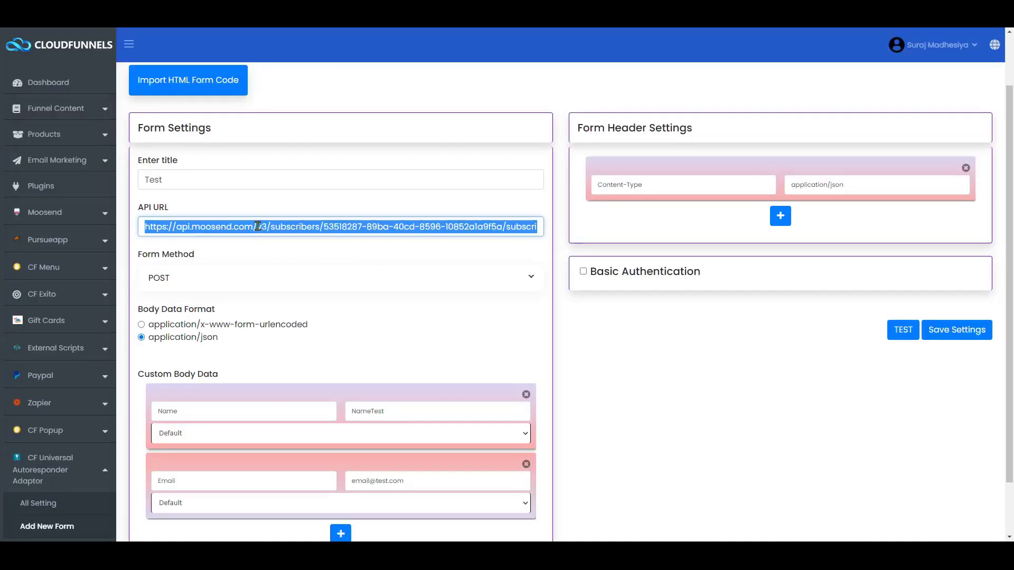
{"action": "key", "text": "BackSpace"}
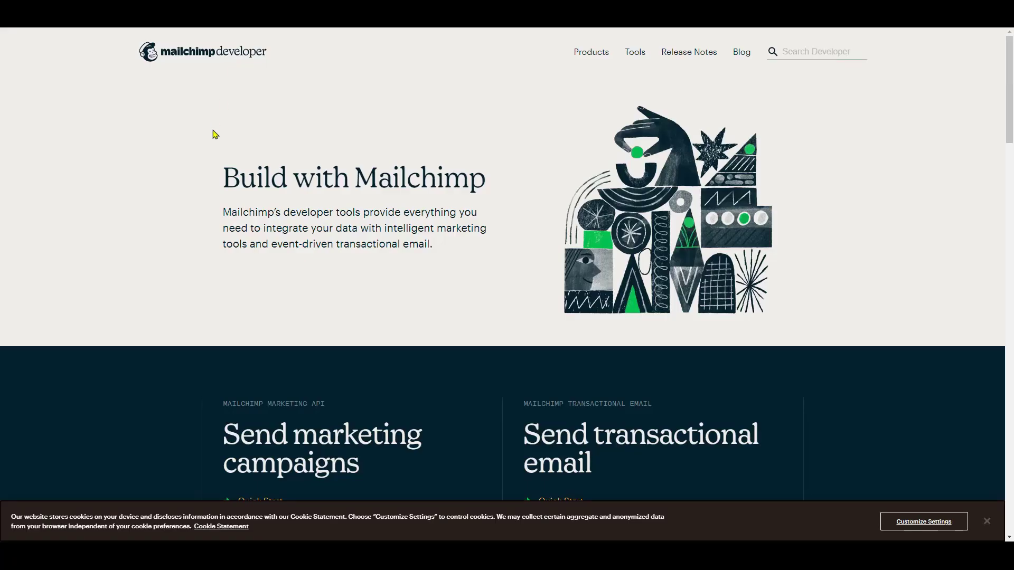
{"action": "scroll", "coordinate": [249, 261], "scroll_direction": "down", "scroll_amount": 5}
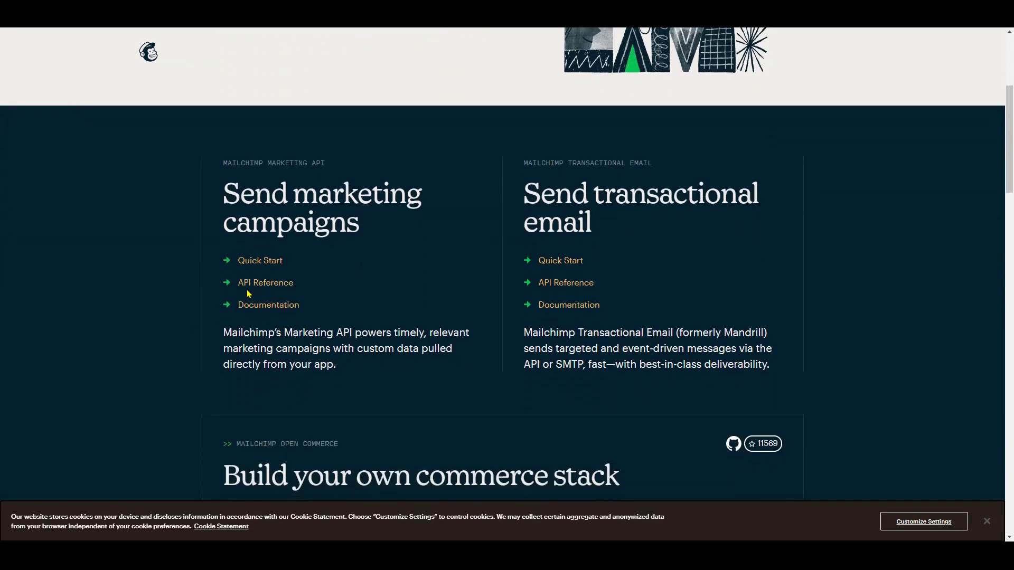
{"action": "left_click", "coordinate": [263, 283]}
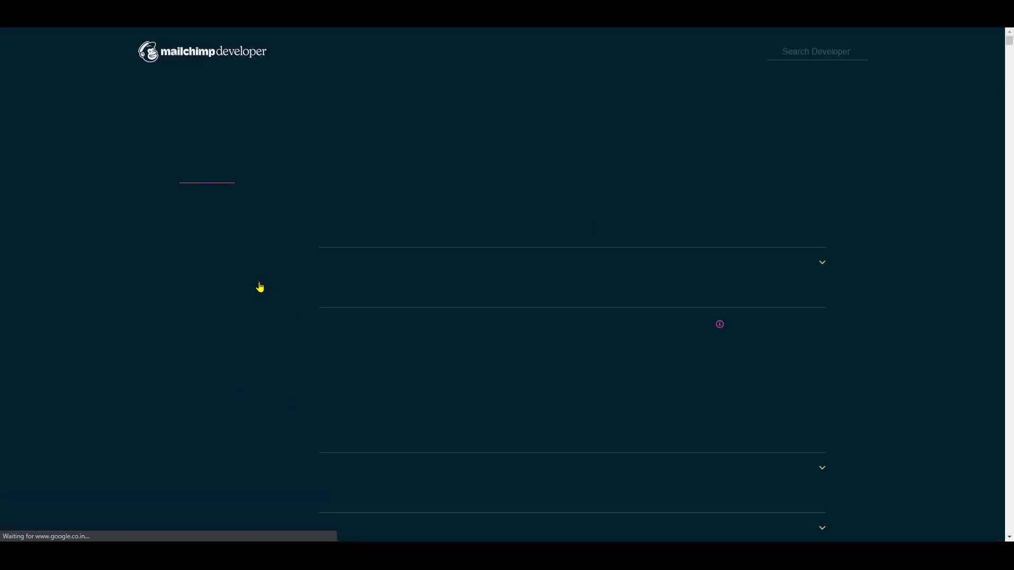
{"action": "scroll", "coordinate": [215, 348], "scroll_direction": "down", "scroll_amount": 6}
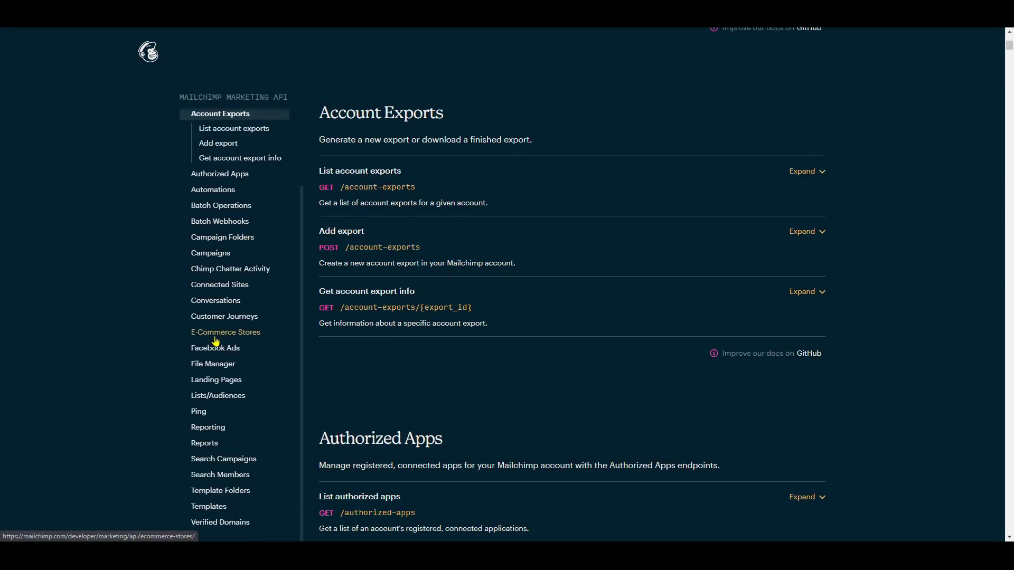
{"action": "scroll", "coordinate": [215, 341], "scroll_direction": "down", "scroll_amount": 4}
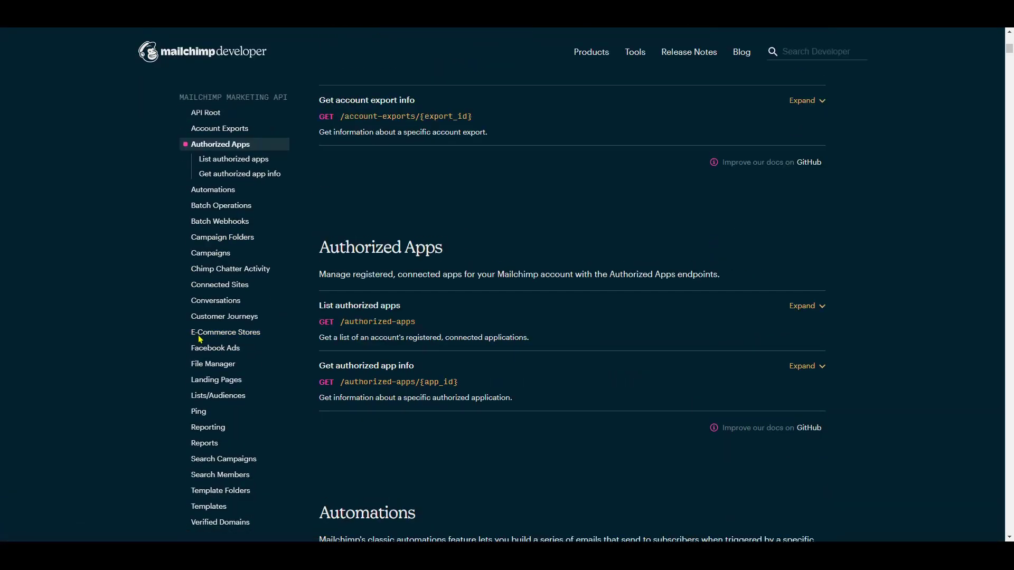
{"action": "left_click", "coordinate": [213, 403]}
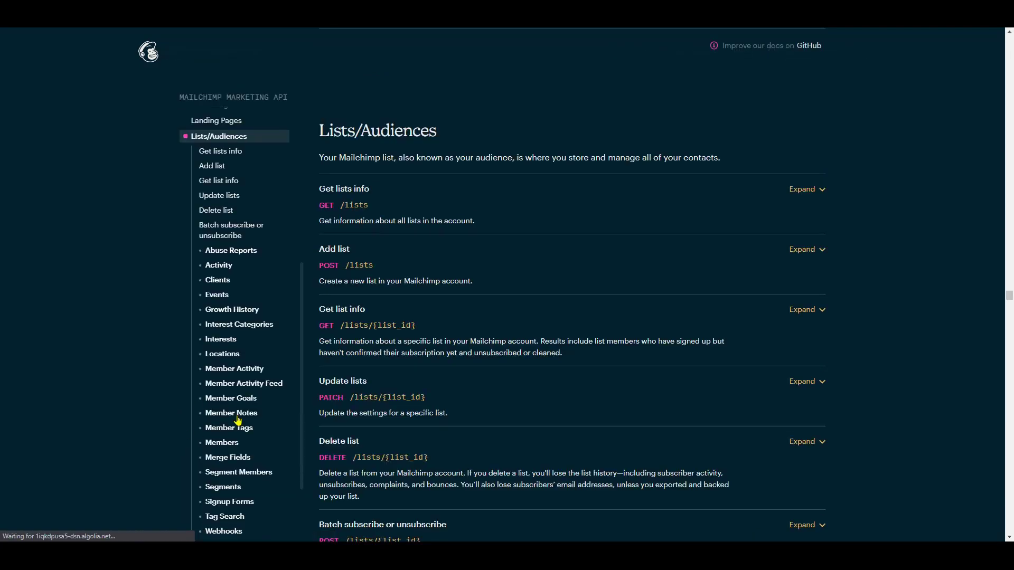
{"action": "left_click", "coordinate": [221, 446]}
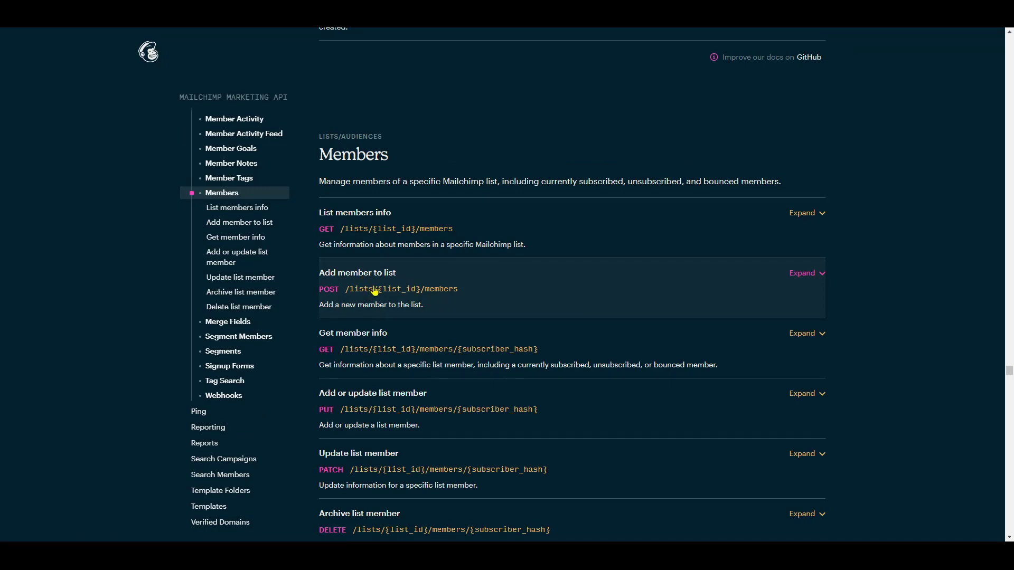
{"action": "left_click", "coordinate": [375, 291]}
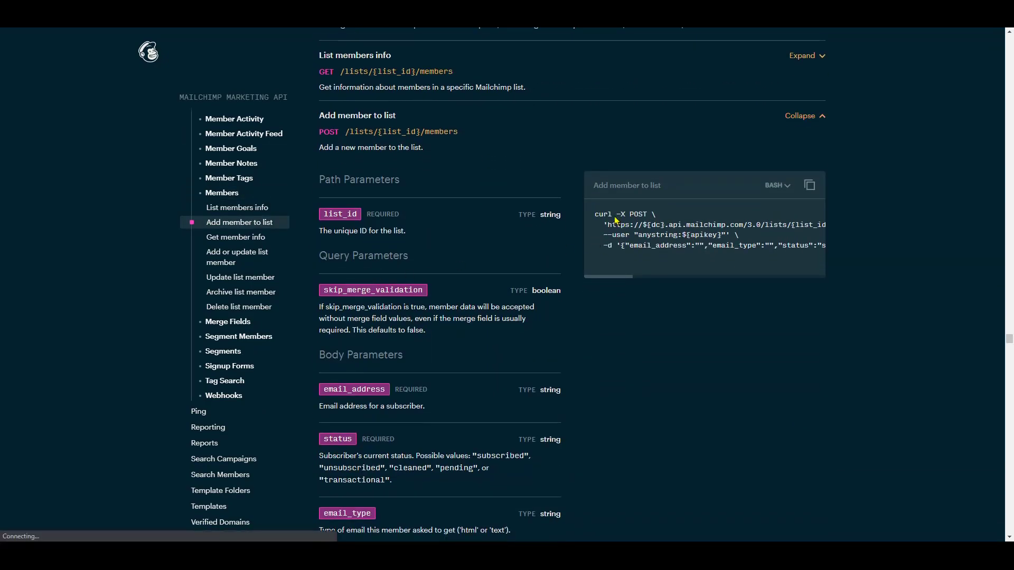
- Copy the curl example's request URL and paste it into the form's API URL
{"action": "left_click_drag", "start_coordinate": [630, 217], "coordinate": [648, 217]}
{"action": "left_click", "coordinate": [648, 217]}
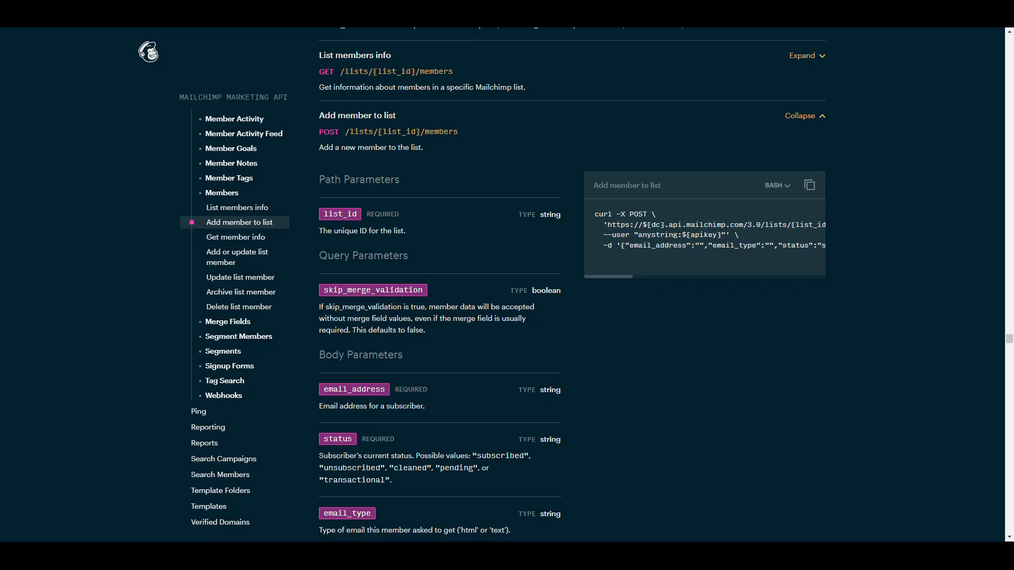
{"action": "key", "text": "alt+Tab"}
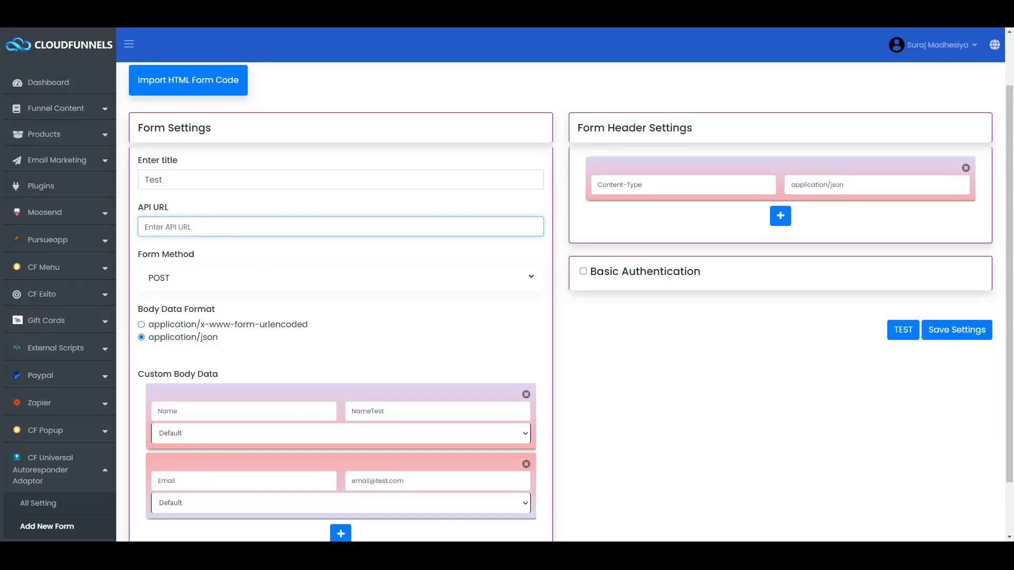
{"action": "key", "text": "alt+Tab"}
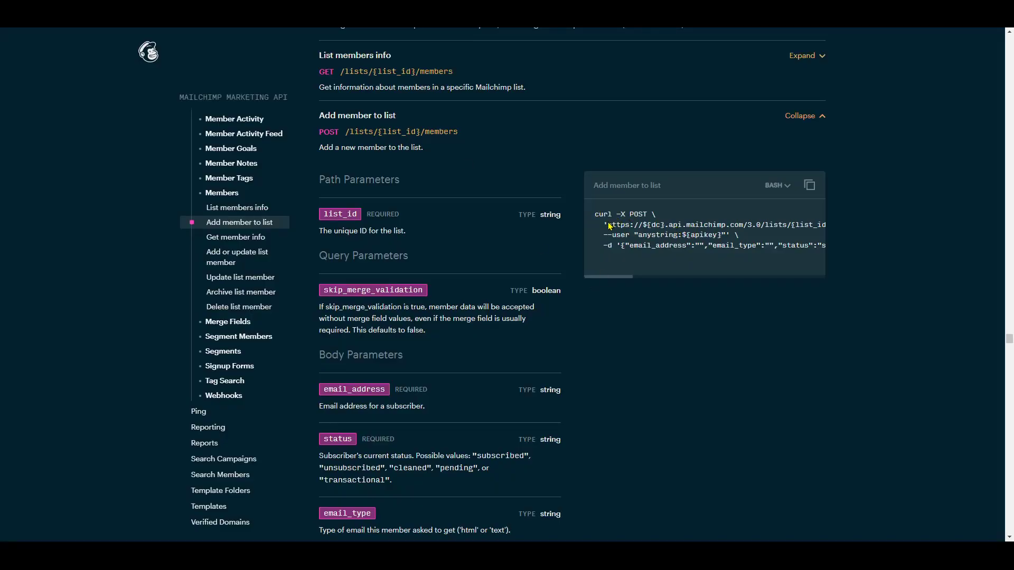
{"action": "left_click_drag", "start_coordinate": [609, 226], "coordinate": [688, 227]}
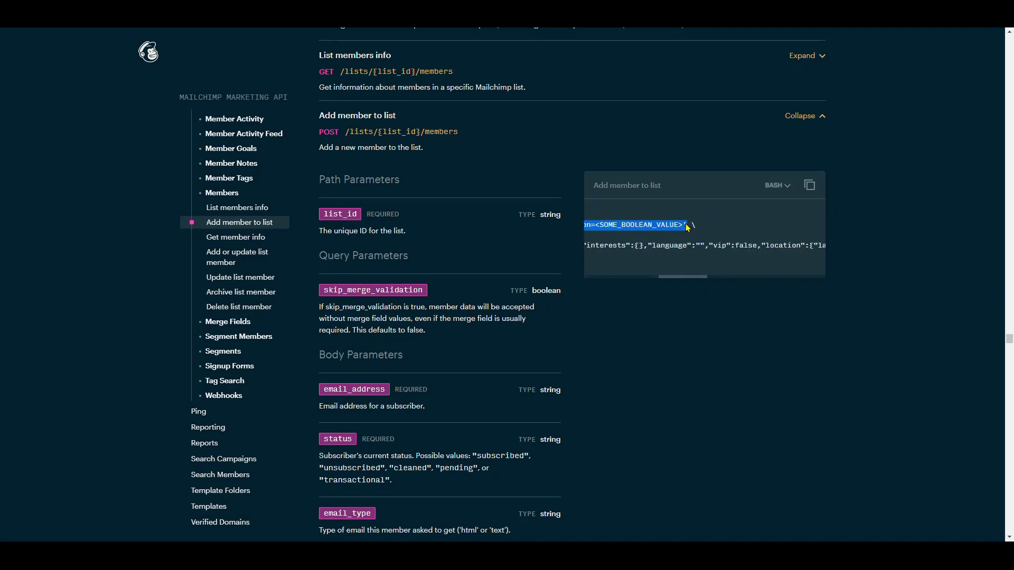
{"action": "key", "text": "ctrl+c"}
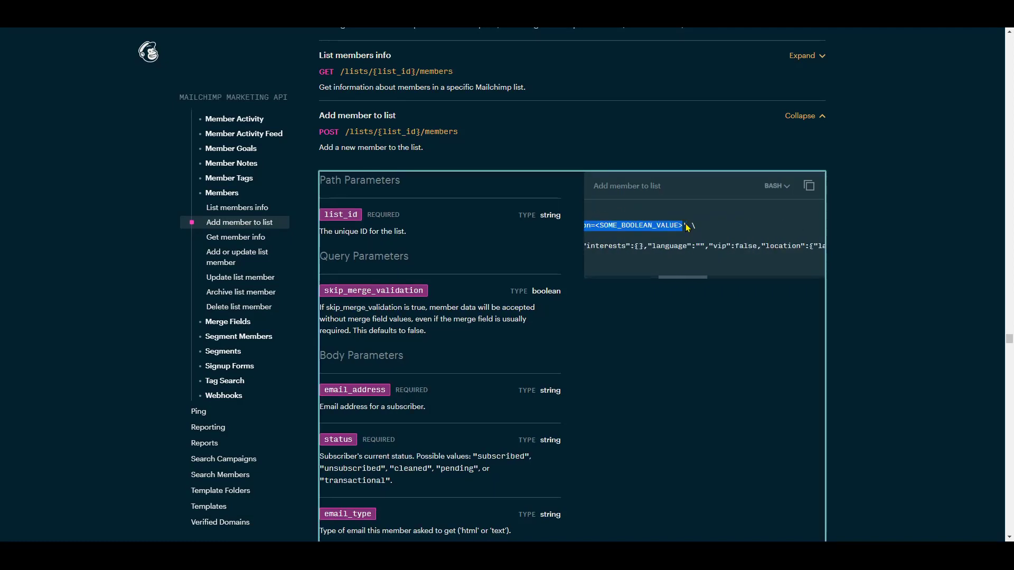
{"action": "key", "text": "alt+Tab"}
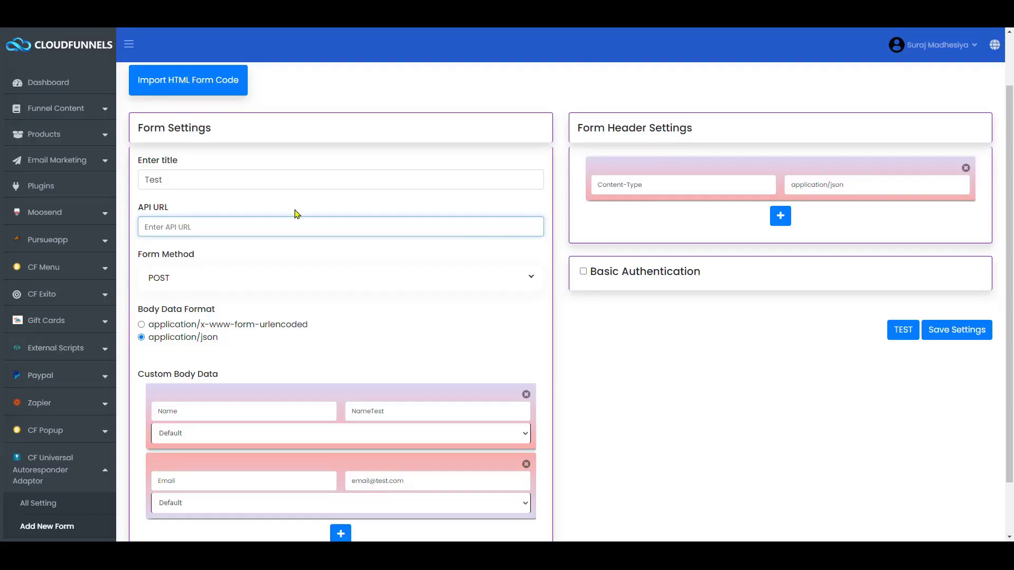
{"action": "key", "text": "ctrl+v"}
{"action": "key", "text": "Home"}
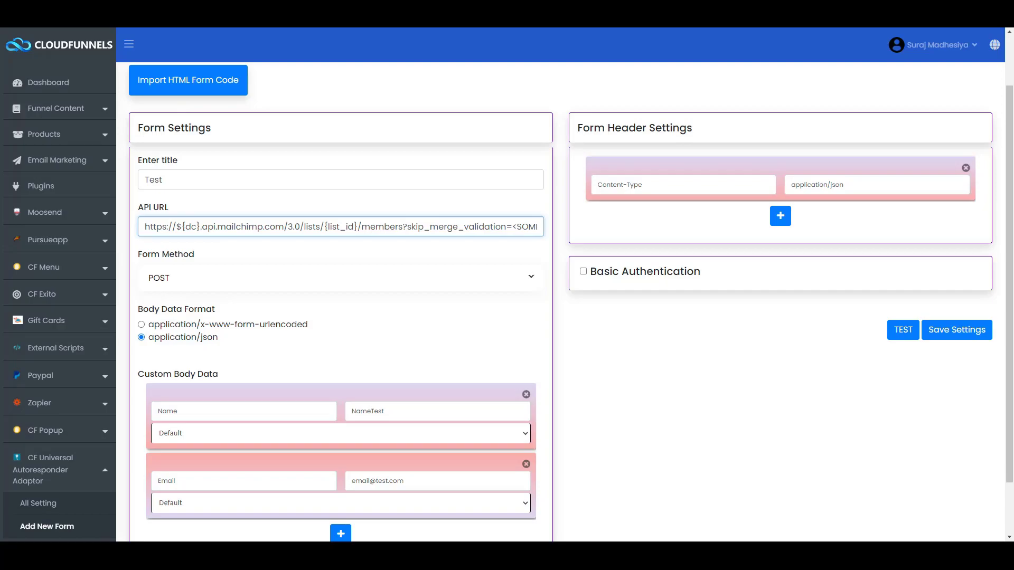
{"action": "key", "text": "alt+Tab"}
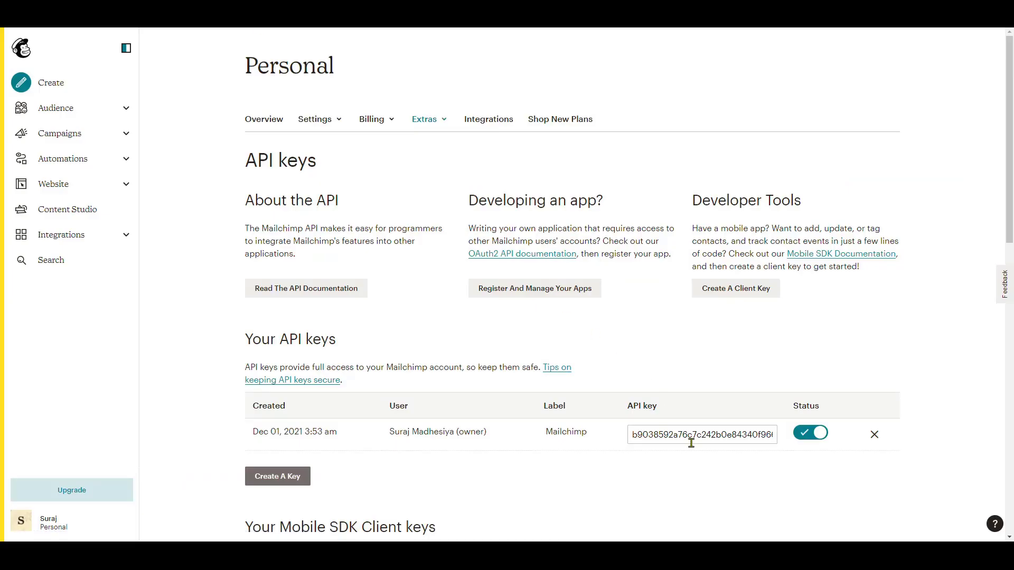
- Copy the Mailchimp API key into Notepad for later use
{"action": "left_click", "coordinate": [691, 434]}
{"action": "key", "text": "ctrl+c"}
{"action": "key", "text": "alt+Tab"}
{"action": "key", "text": "ctrl+v"}
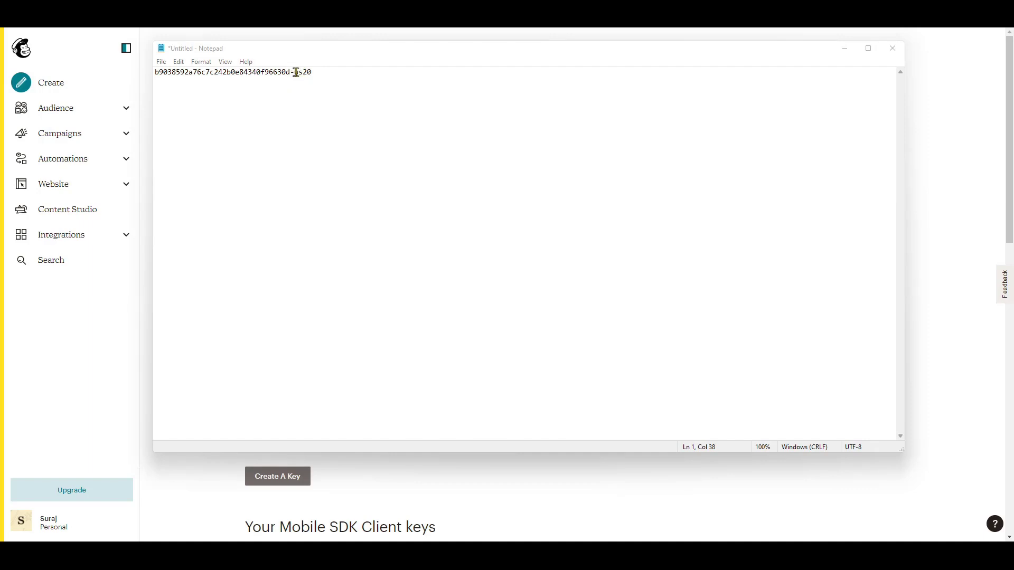
- Replace the ${dc} placeholder in the API URL with the key's us20 data centre
{"action": "left_click_drag", "start_coordinate": [294, 72], "coordinate": [315, 73]}
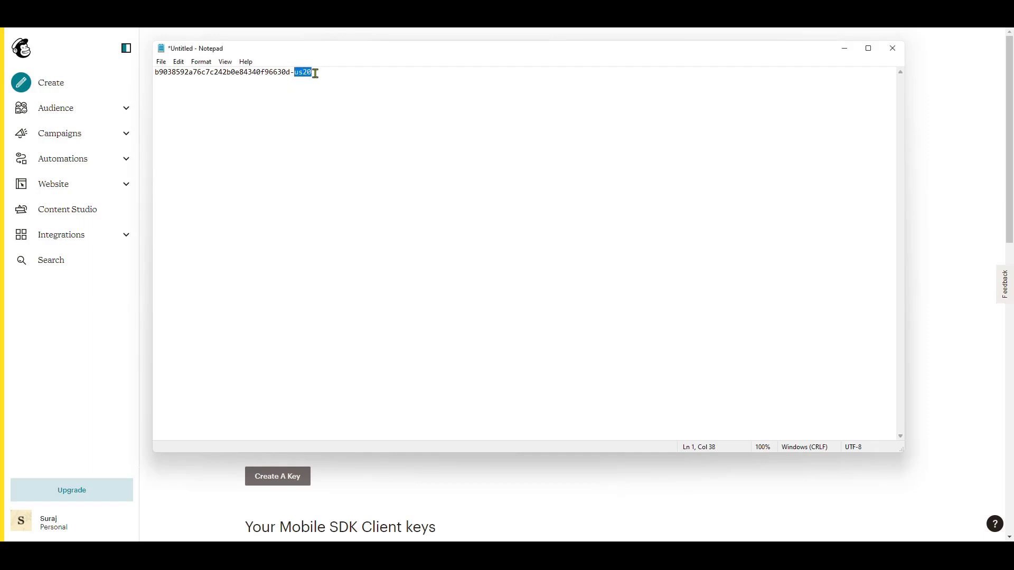
{"action": "key", "text": "alt+Tab"}
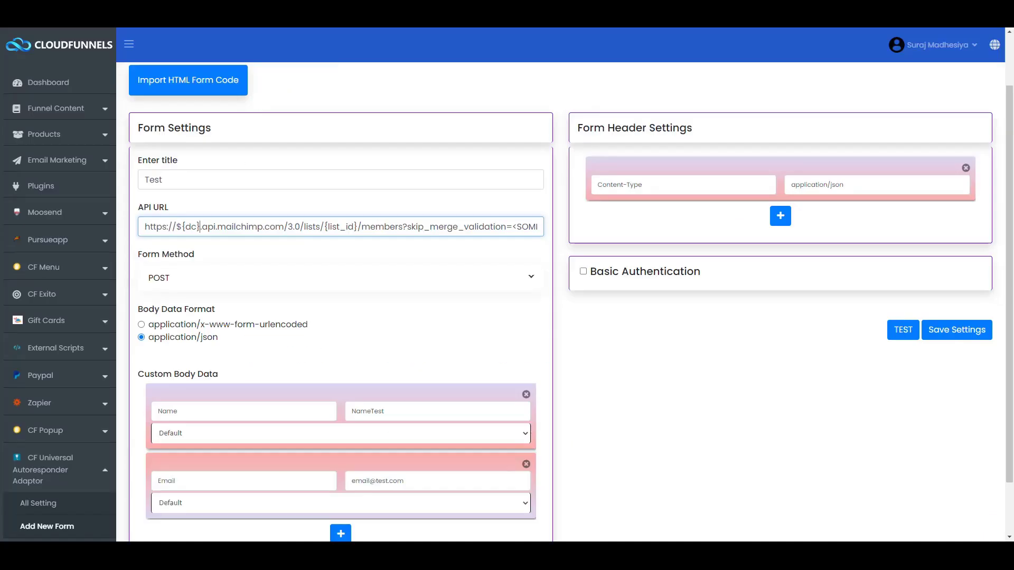
{"action": "key", "text": "BackSpace"}
{"action": "key", "text": "BackSpace"}
{"action": "key", "text": "BackSpace"}
{"action": "key", "text": "BackSpace"}
{"action": "key", "text": "BackSpace"}
{"action": "key", "text": "BackSpace"}
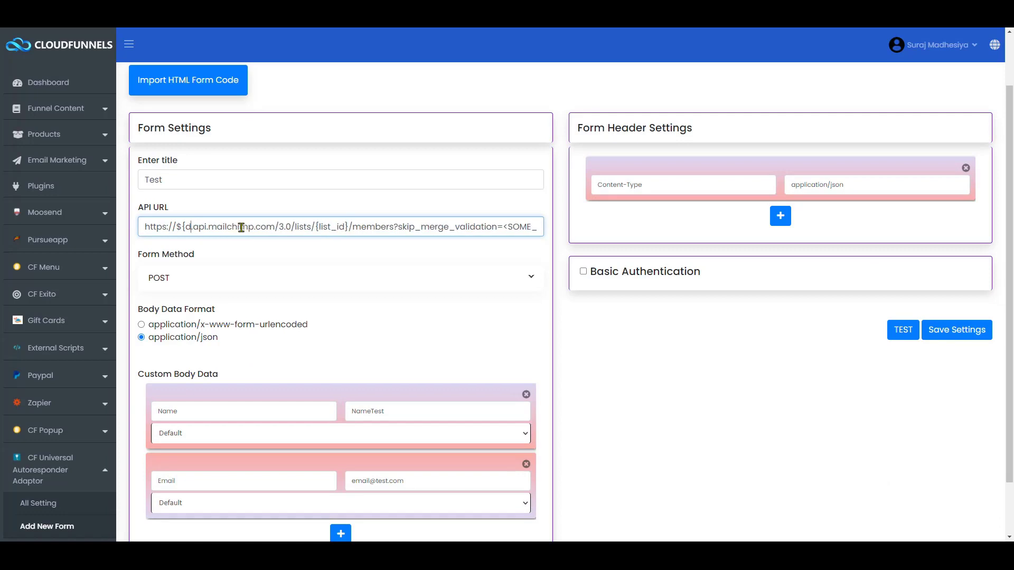
{"action": "key", "text": "ctrl+v"}
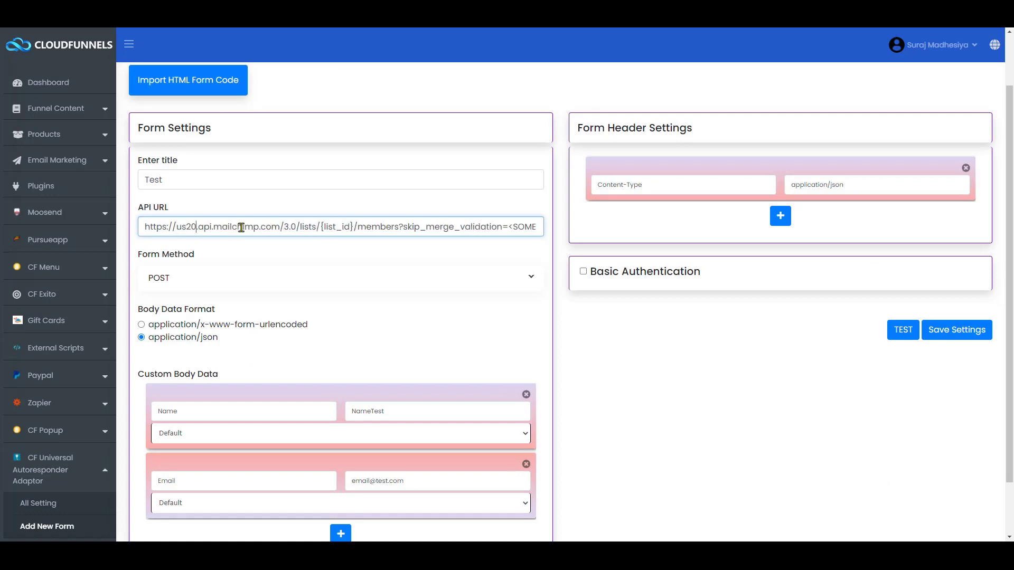
{"action": "left_click_drag", "start_coordinate": [320, 226], "coordinate": [354, 226]}
{"action": "key", "text": "ctrl+Tab"}
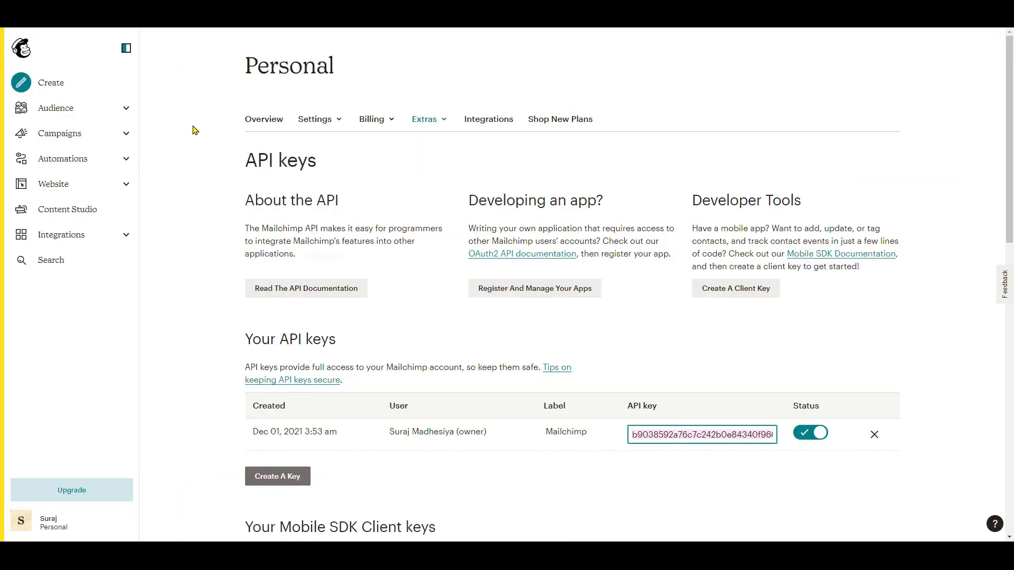
- Open the settings of the Personal audience from the audiences list
{"action": "left_click", "coordinate": [71, 109]}
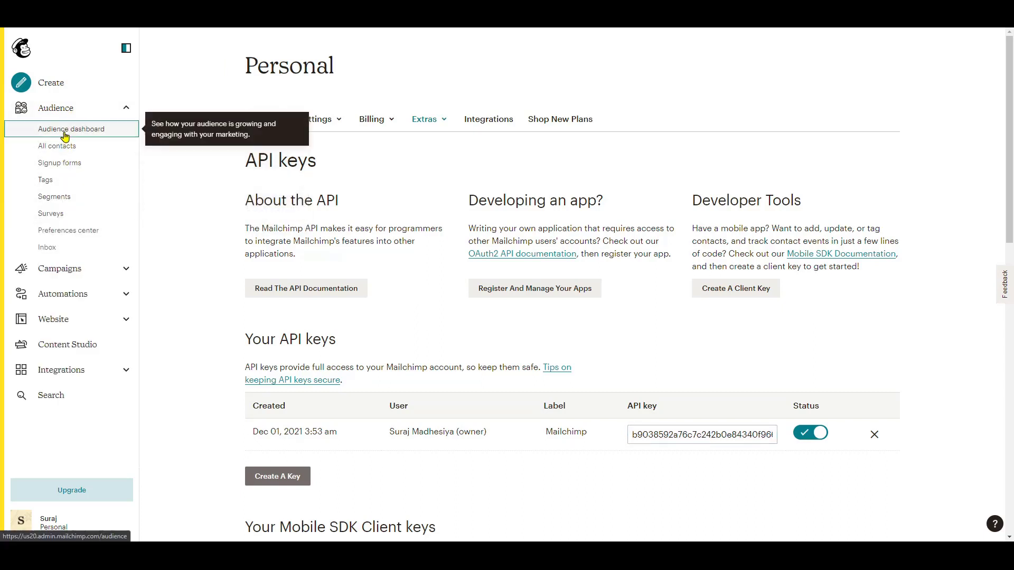
{"action": "left_click", "coordinate": [64, 135]}
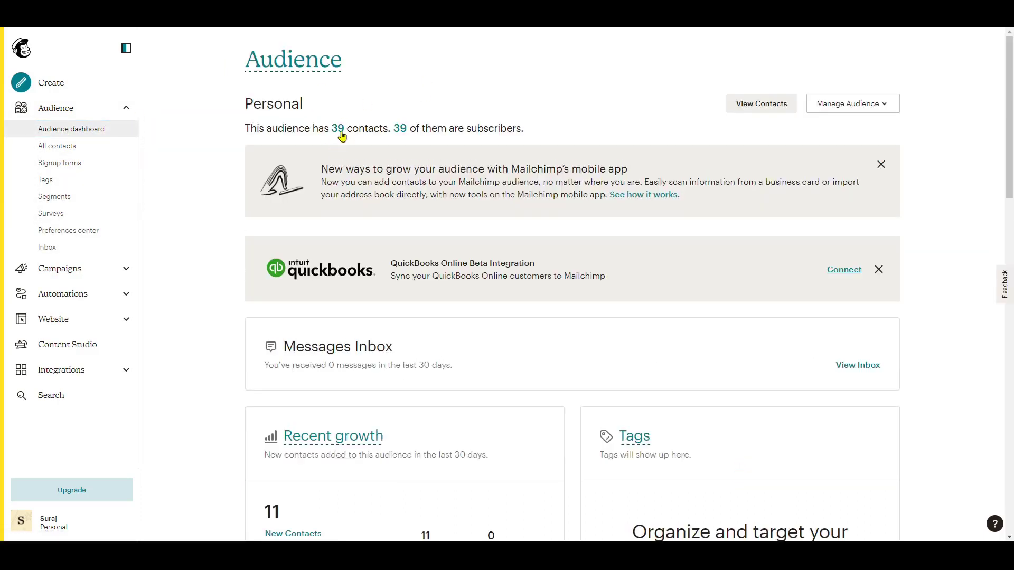
{"action": "left_click", "coordinate": [839, 112]}
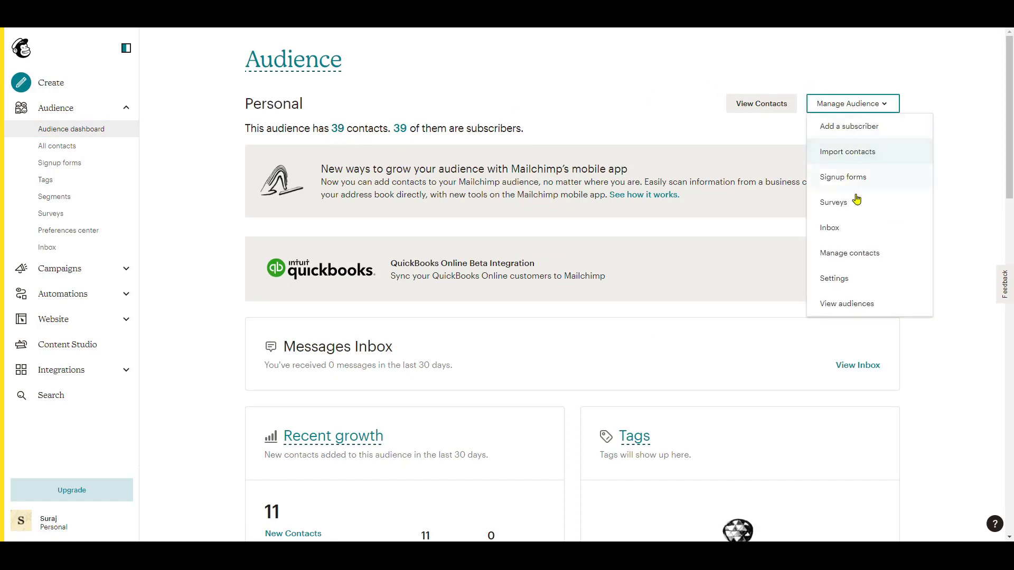
{"action": "left_click", "coordinate": [851, 305]}
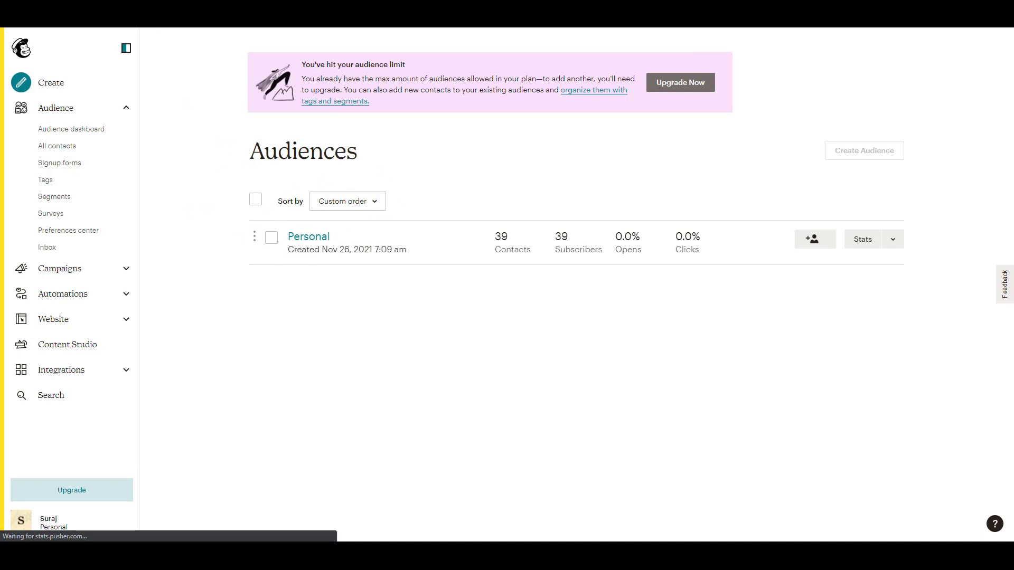
{"action": "left_click", "coordinate": [893, 240]}
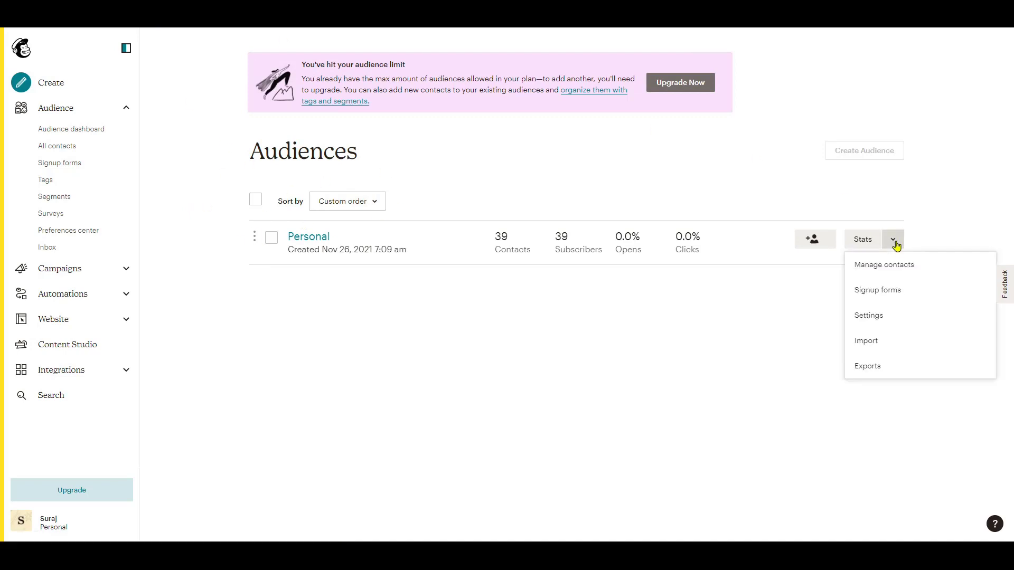
{"action": "left_click", "coordinate": [878, 317]}
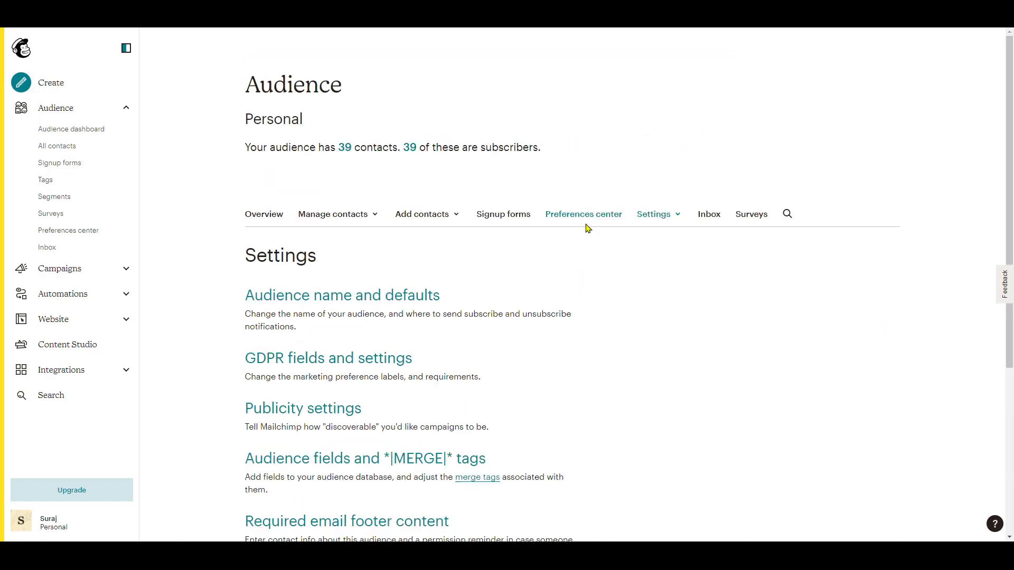
- Copy the Audience ID from Audience name and defaults and paste it over {list_id}
{"action": "left_click", "coordinate": [655, 216]}
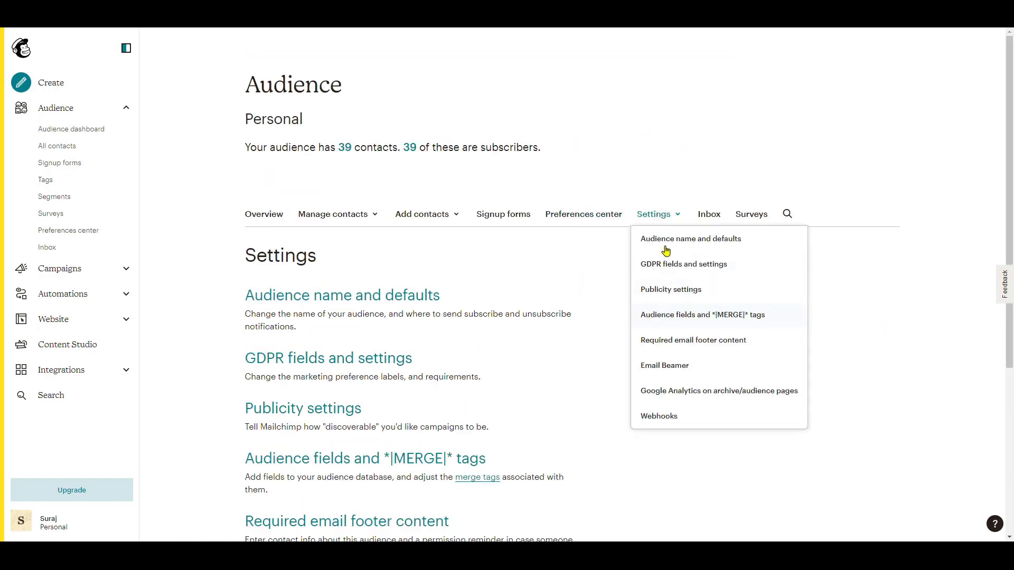
{"action": "left_click", "coordinate": [666, 239]}
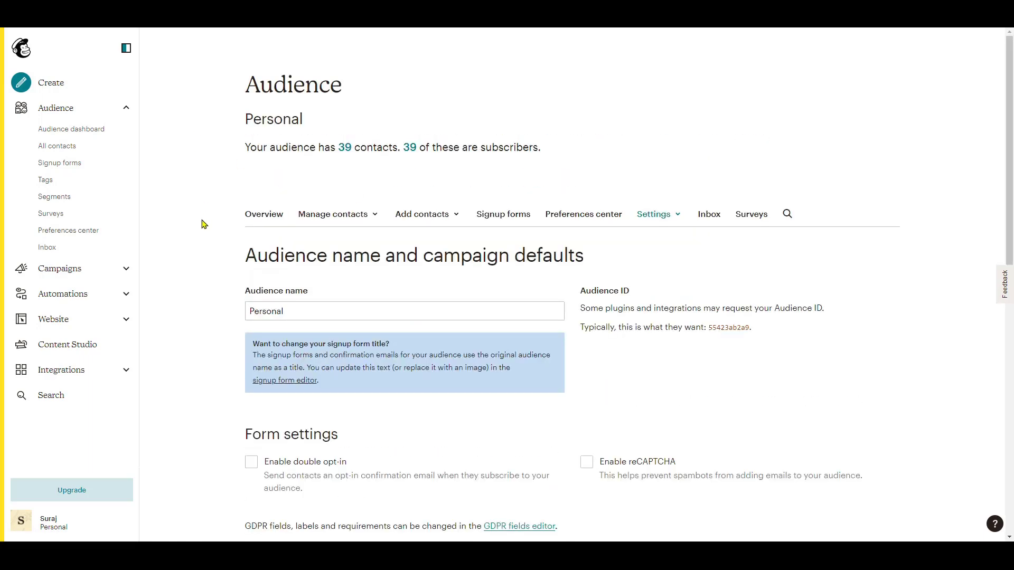
{"action": "double_click", "coordinate": [719, 328]}
{"action": "key", "text": "ctrl+Tab"}
{"action": "key", "text": "ctrl+v"}
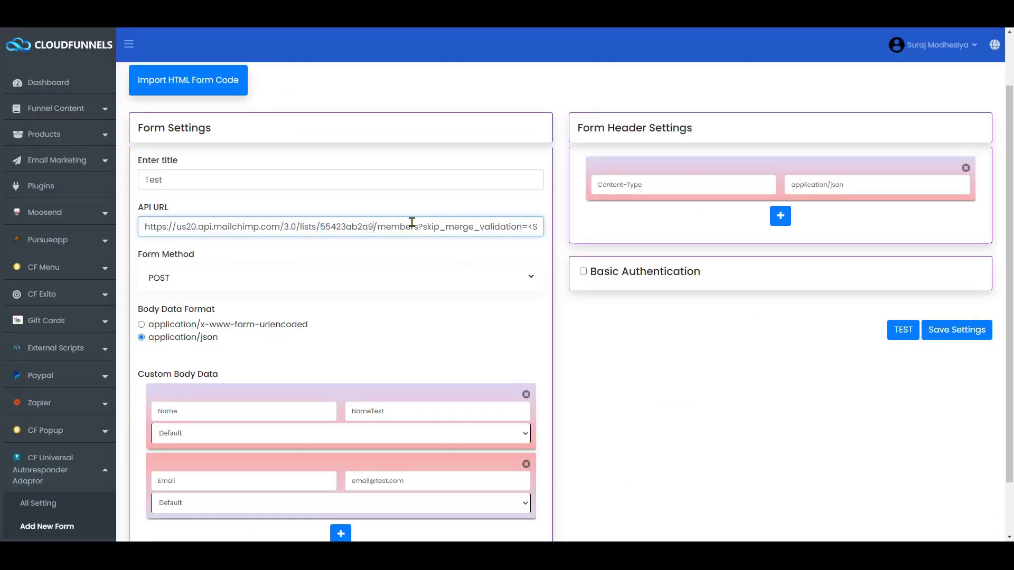
- Delete the ?skip_merge_validation query so the API URL ends at /members
{"action": "key", "text": "Right"}
{"action": "key", "text": "Right"}
{"action": "key", "text": "Right"}
{"action": "key", "text": "Right"}
{"action": "key", "text": "Right"}
{"action": "key", "text": "Right"}
{"action": "key", "text": "Right"}
{"action": "key", "text": "Right"}
{"action": "key", "text": "Right"}
{"action": "key", "text": "Right"}
{"action": "key", "text": "Right"}
{"action": "key", "text": "Right"}
{"action": "key", "text": "Right"}
{"action": "key", "text": "Right"}
{"action": "key", "text": "Right"}
{"action": "key", "text": "Right"}
{"action": "key", "text": "Right"}
{"action": "key", "text": "Right"}
{"action": "key", "text": "Right"}
{"action": "key", "text": "Right"}
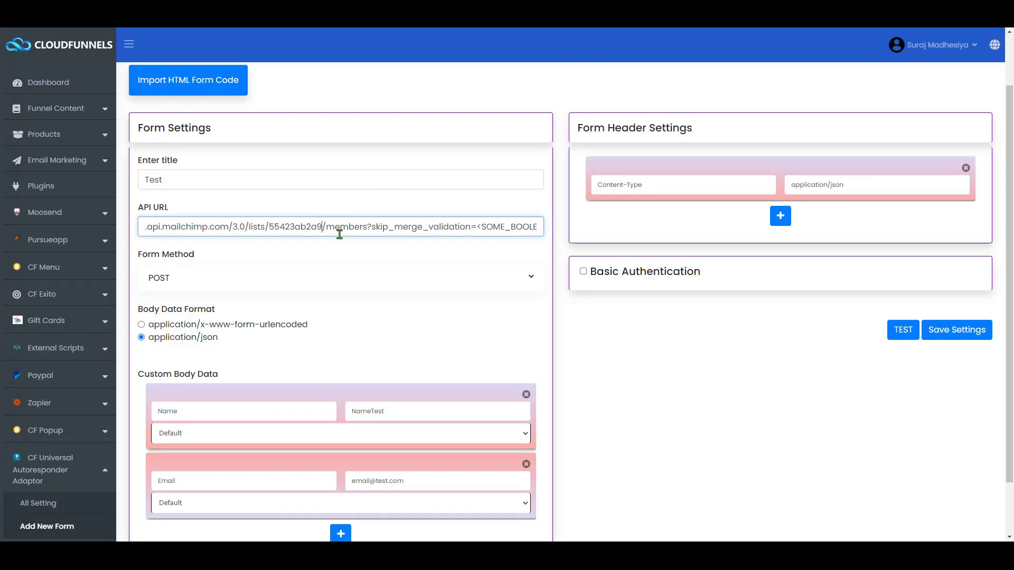
{"action": "left_click", "coordinate": [380, 211]}
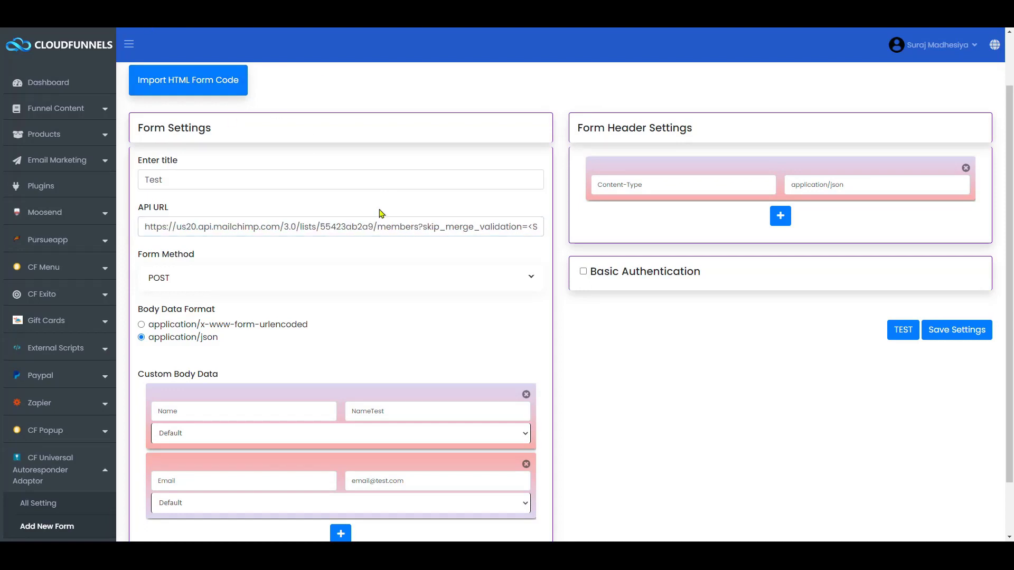
{"action": "left_click_drag", "start_coordinate": [418, 226], "coordinate": [561, 239]}
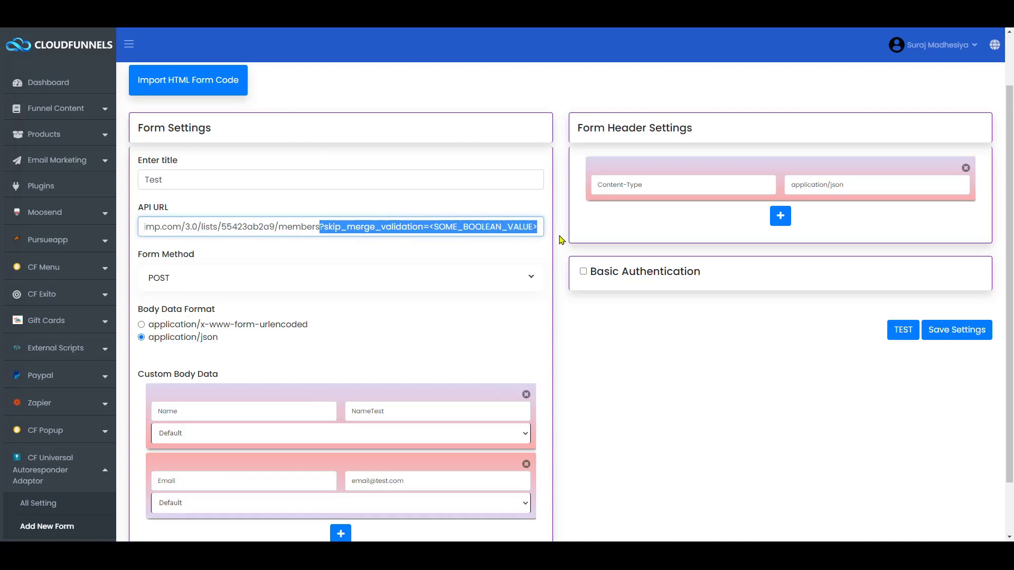
{"action": "key", "text": "BackSpace"}
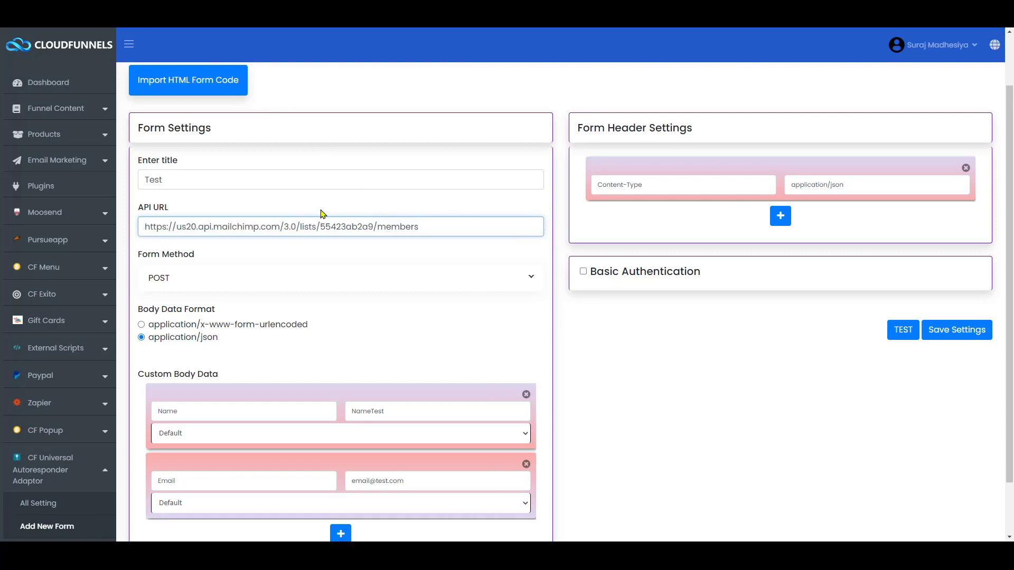
{"action": "scroll", "coordinate": [282, 312], "scroll_direction": "down", "scroll_amount": 2}
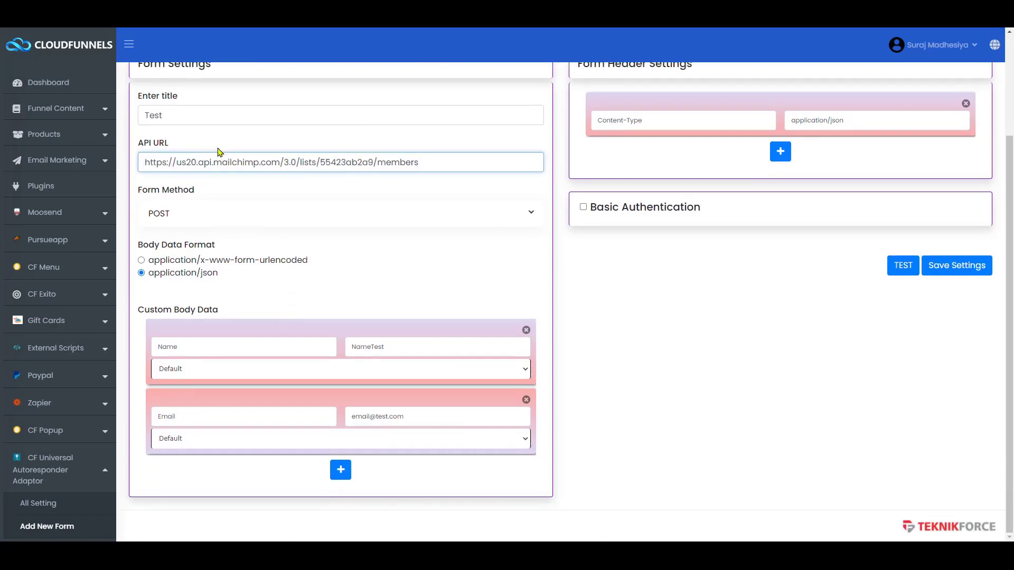
- Rename the first body key to email_address and delete the second body row
{"action": "key", "text": "ctrl+Tab"}
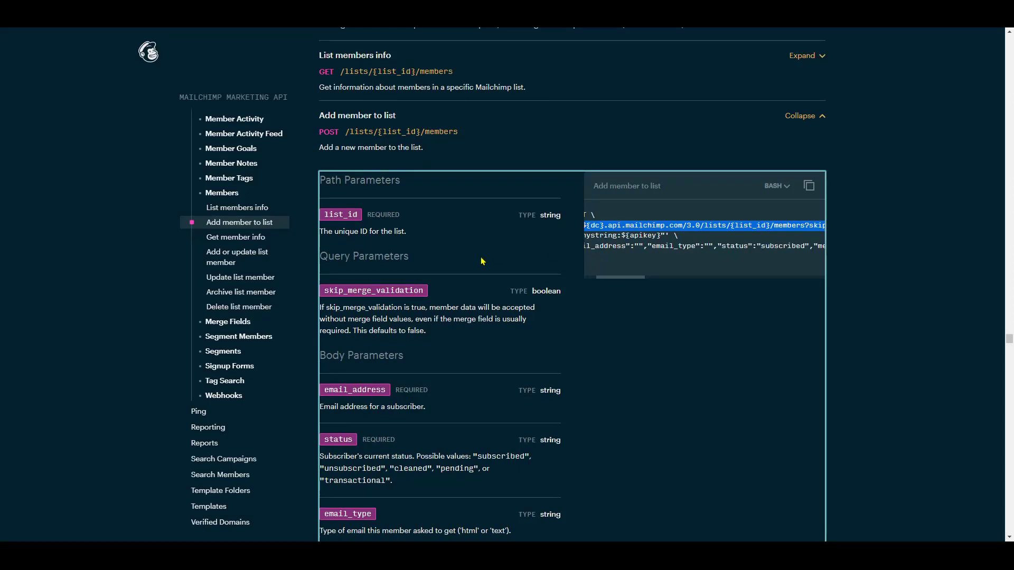
{"action": "scroll", "coordinate": [469, 370], "scroll_direction": "down", "scroll_amount": 2}
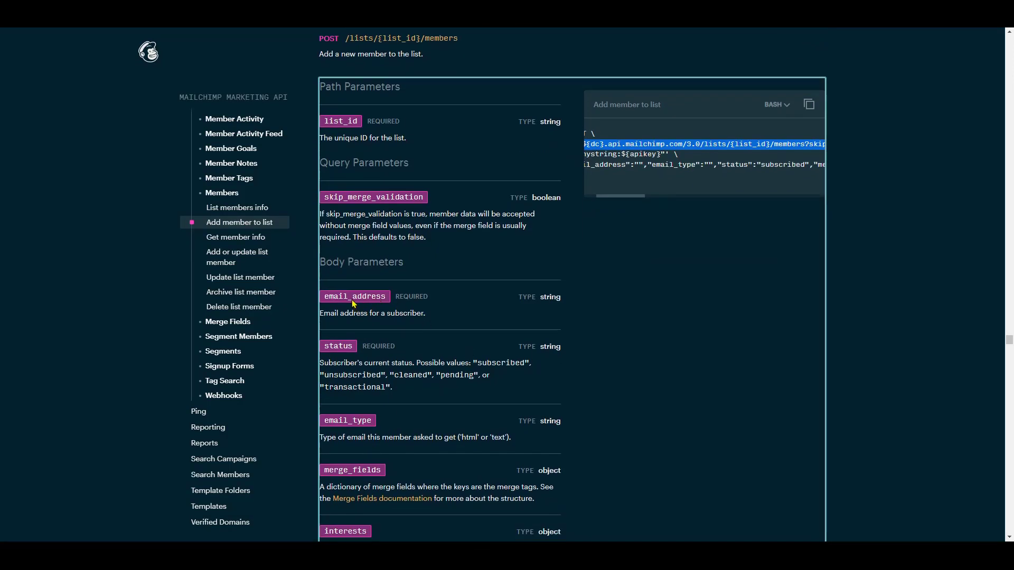
{"action": "triple_click", "coordinate": [354, 303]}
{"action": "left_click_drag", "start_coordinate": [324, 298], "coordinate": [384, 299]}
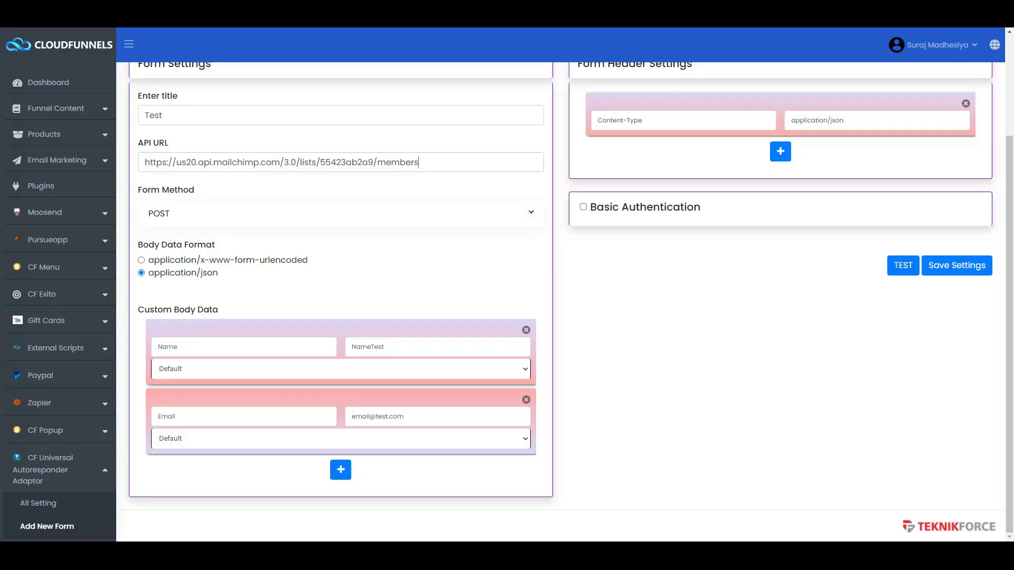
{"action": "key", "text": "alt+Tab"}
{"action": "double_click", "coordinate": [186, 349]}
{"action": "type", "text": "email_address"}
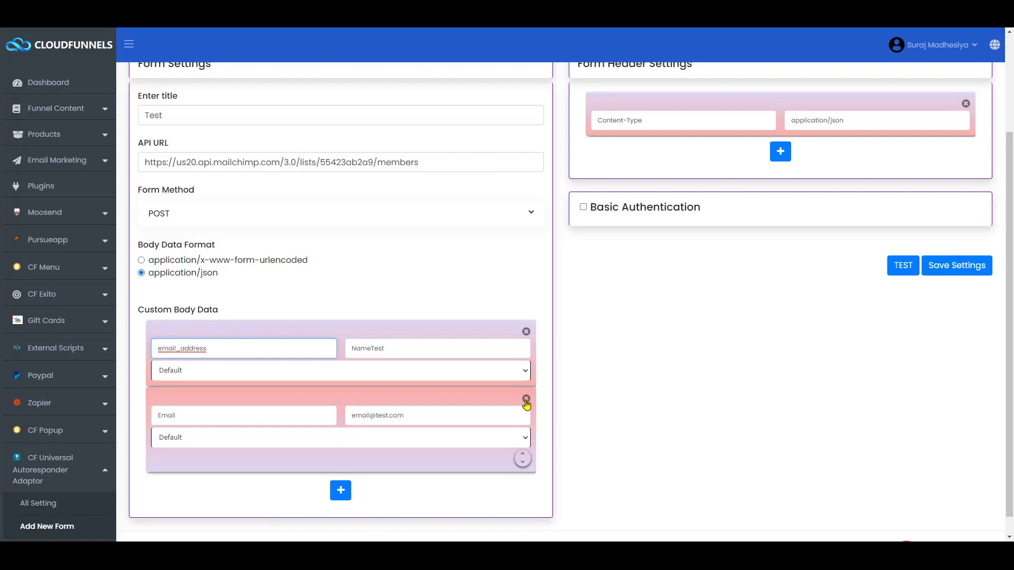
{"action": "left_click", "coordinate": [526, 402]}
- Replace the NameTest value with a test e-mail address
{"action": "double_click", "coordinate": [399, 390]}
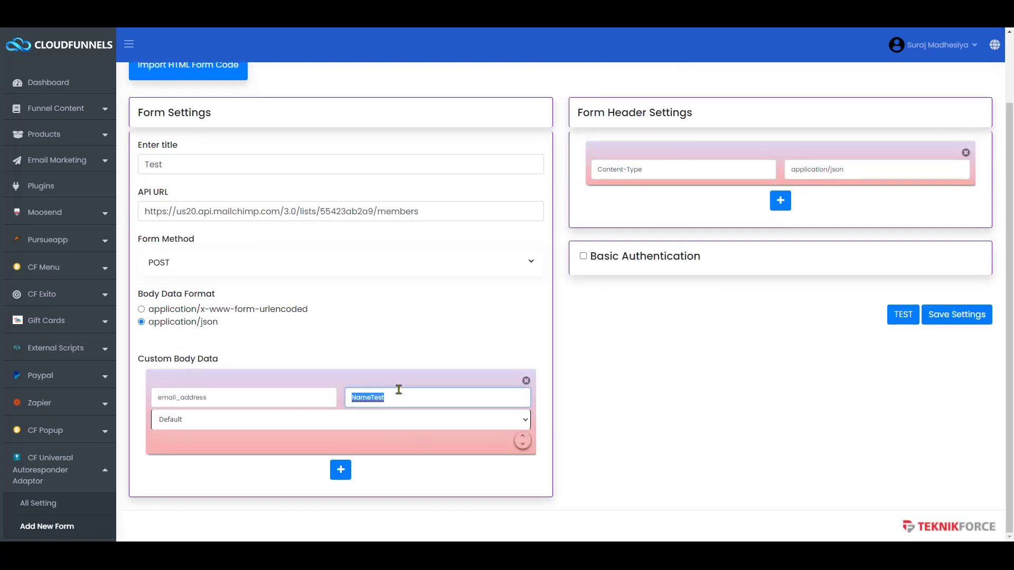
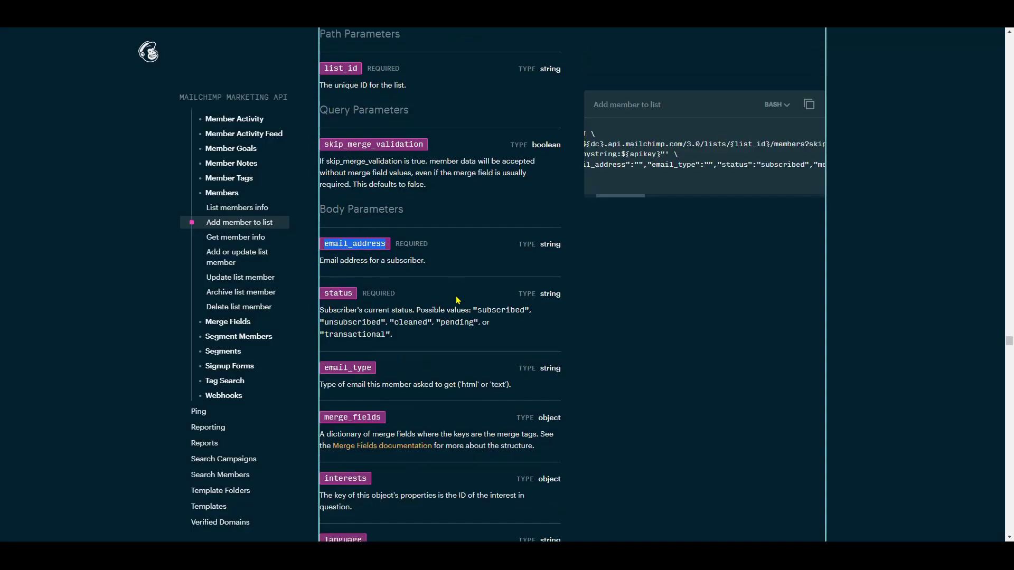
{"action": "scroll", "coordinate": [616, 259], "scroll_direction": "down", "scroll_amount": 1}
{"action": "scroll", "coordinate": [653, 139], "scroll_direction": "left", "scroll_amount": 2}
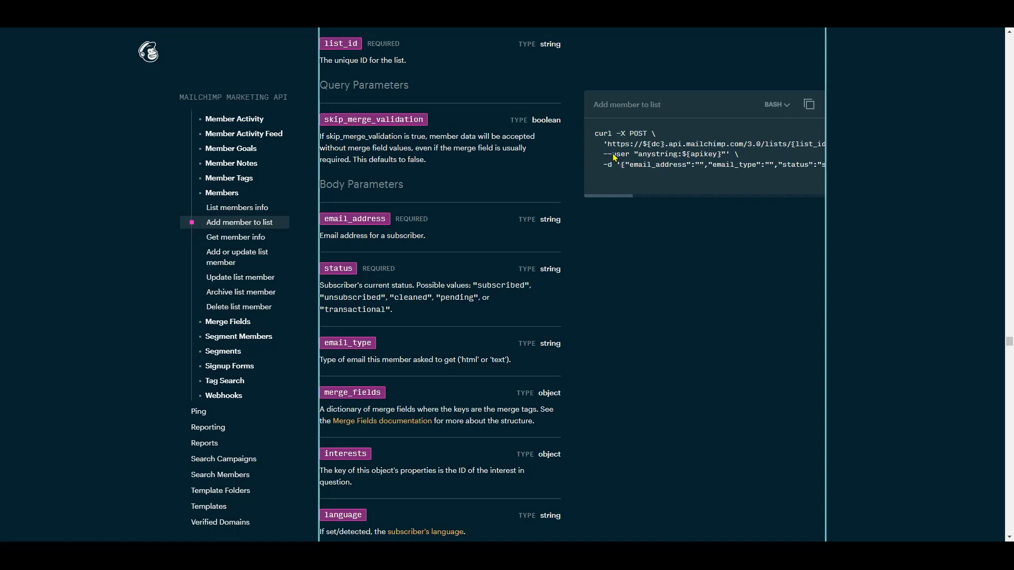
{"action": "left_click_drag", "start_coordinate": [612, 156], "coordinate": [631, 159]}
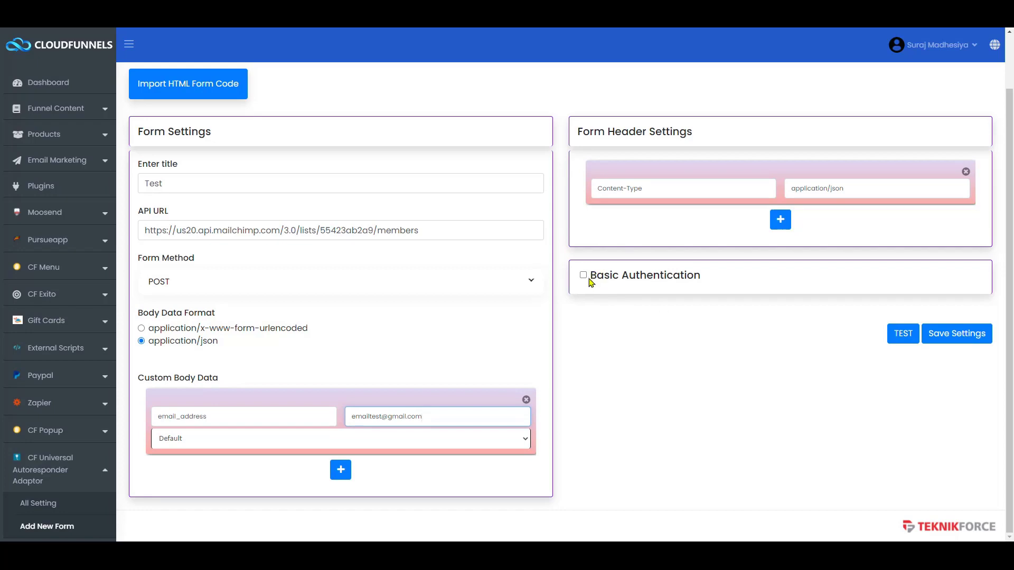
- Enable Basic Authentication with username root and the Mailchimp API key as password
{"action": "left_click", "coordinate": [584, 275]}
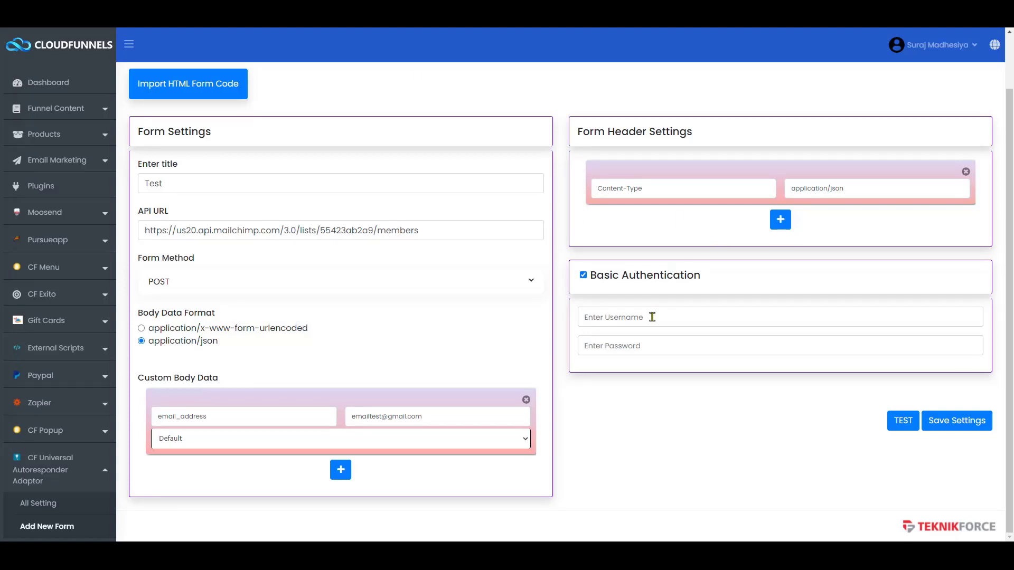
{"action": "left_click", "coordinate": [652, 317]}
{"action": "type", "text": "root"}
{"action": "key", "text": "Tab"}
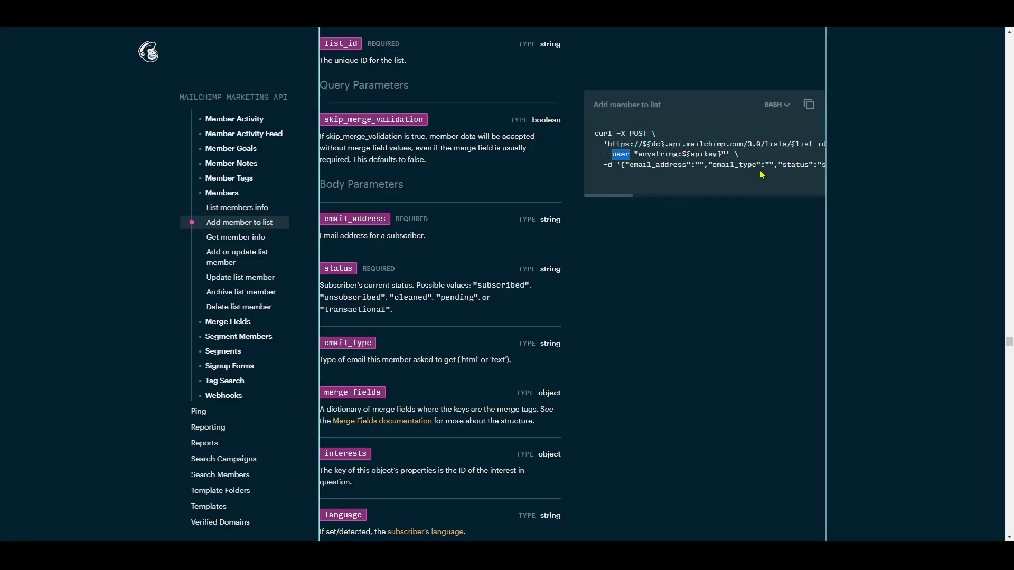
{"action": "scroll", "coordinate": [761, 171], "scroll_direction": "right", "scroll_amount": 2}
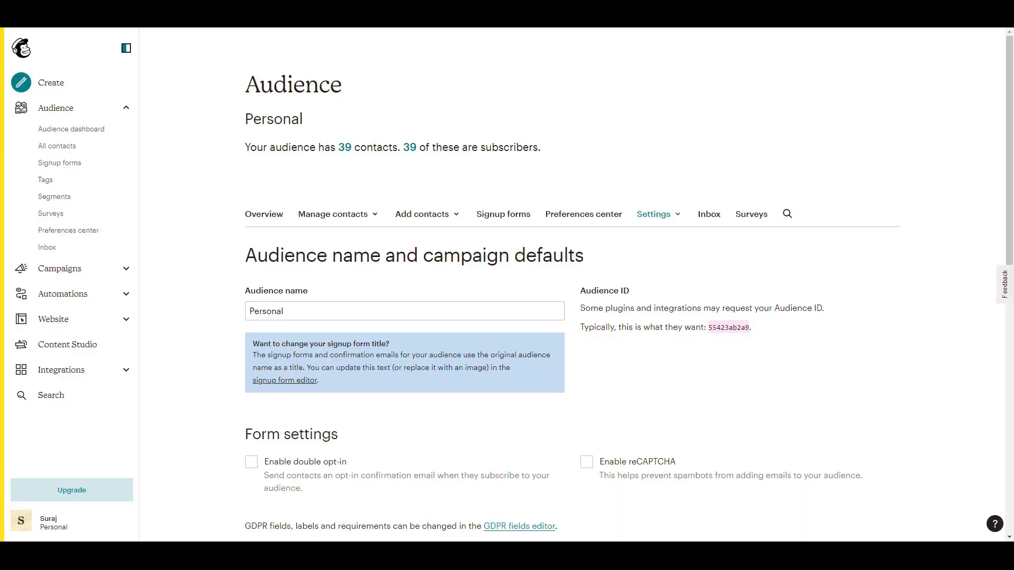
{"action": "key", "text": "alt+Tab"}
{"action": "triple_click", "coordinate": [303, 74]}
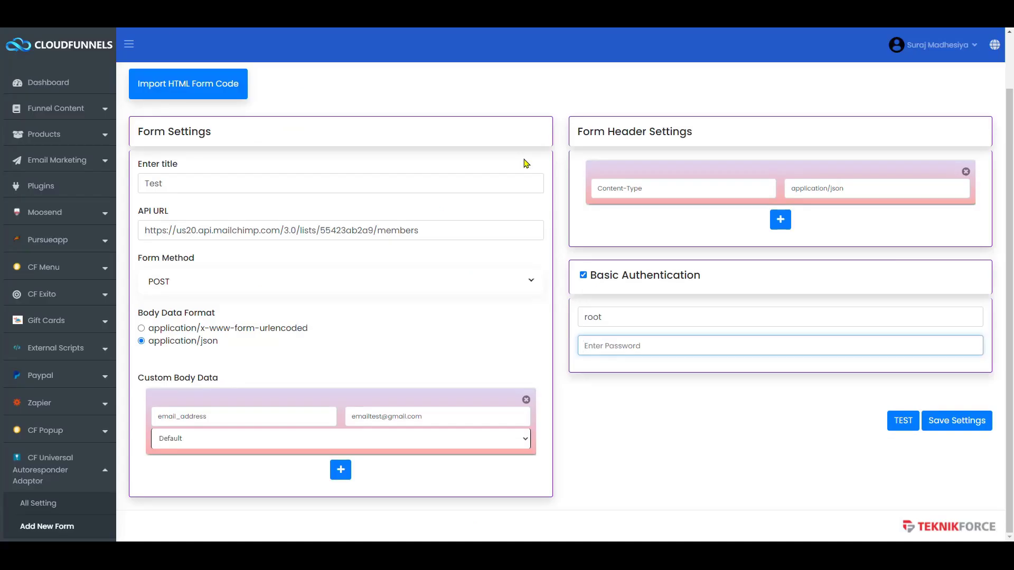
{"action": "key", "text": "ctrl+v"}
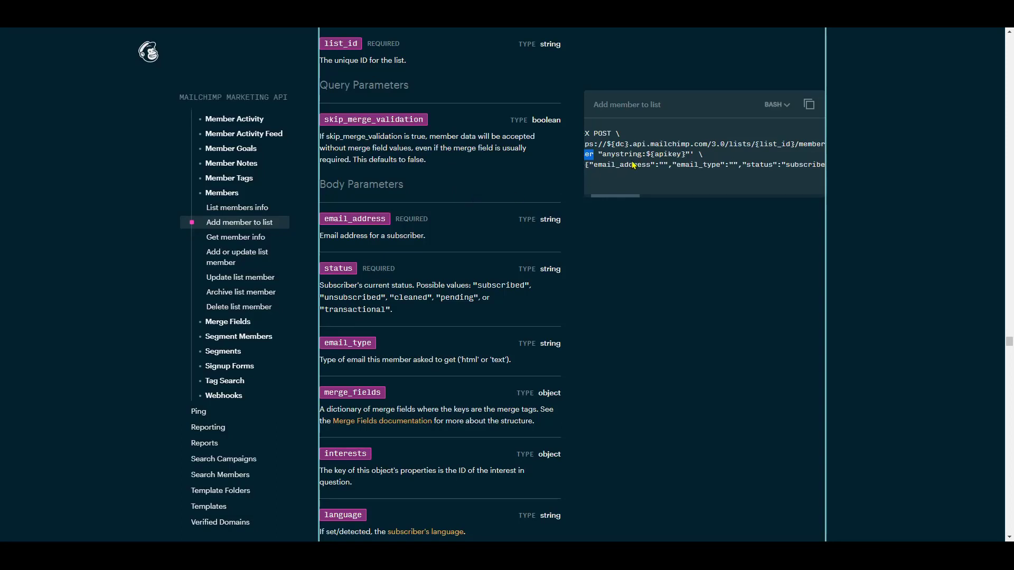
- Add a status body field set to subscribed and run the test request
{"action": "scroll", "coordinate": [671, 161], "scroll_direction": "down", "scroll_amount": 3}
{"action": "double_click", "coordinate": [741, 166]}
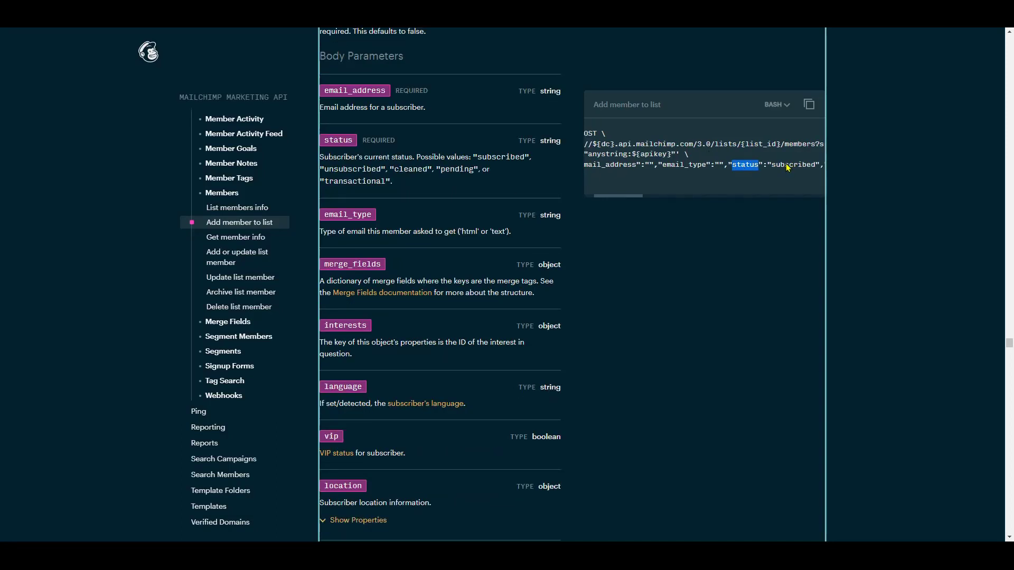
{"action": "double_click", "coordinate": [788, 165]}
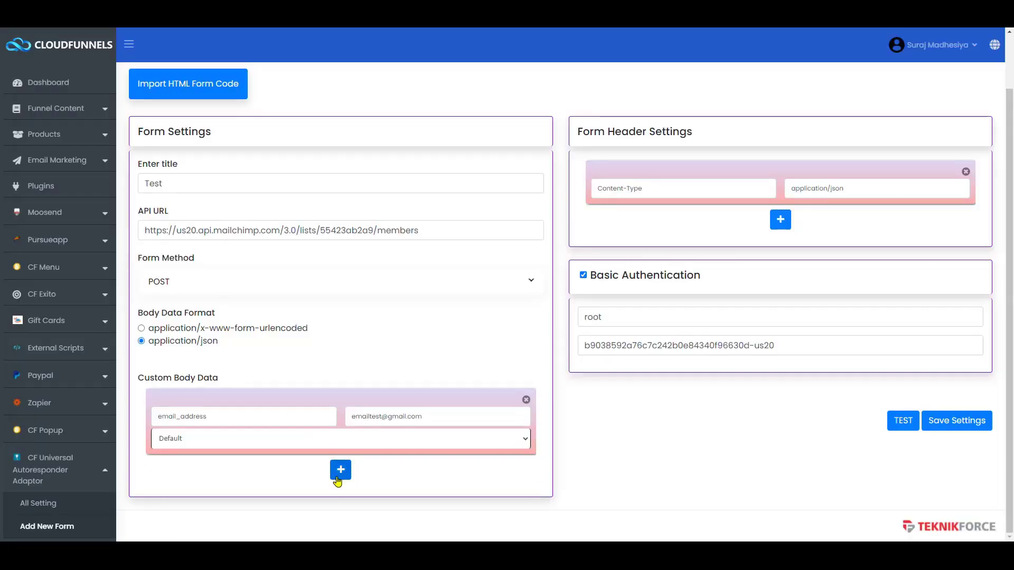
{"action": "left_click", "coordinate": [338, 477]}
{"action": "left_click", "coordinate": [239, 484]}
{"action": "type", "text": "status"}
{"action": "key", "text": "Tab"}
{"action": "type", "text": "subscribed"}
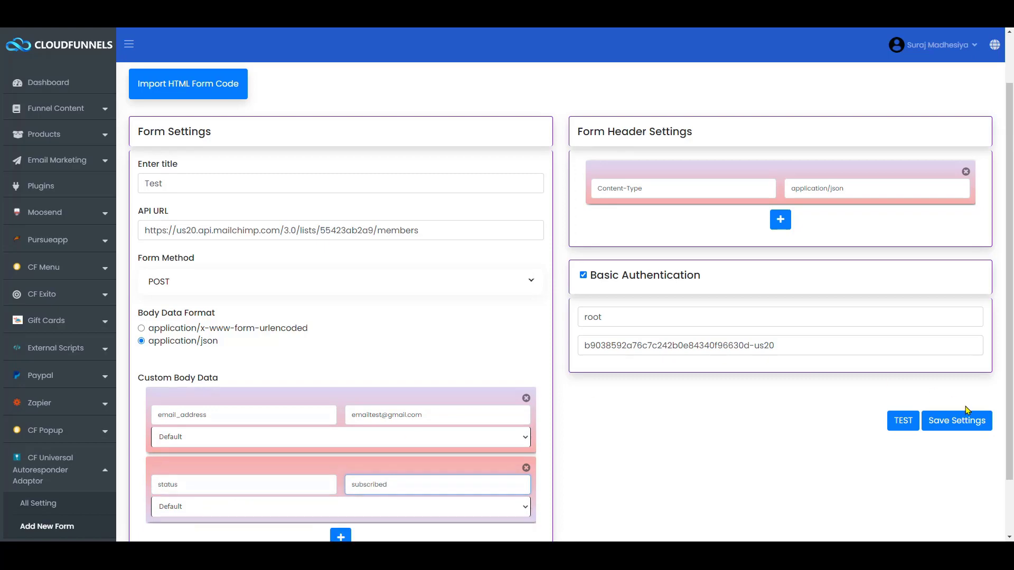
{"action": "left_click", "coordinate": [890, 428]}
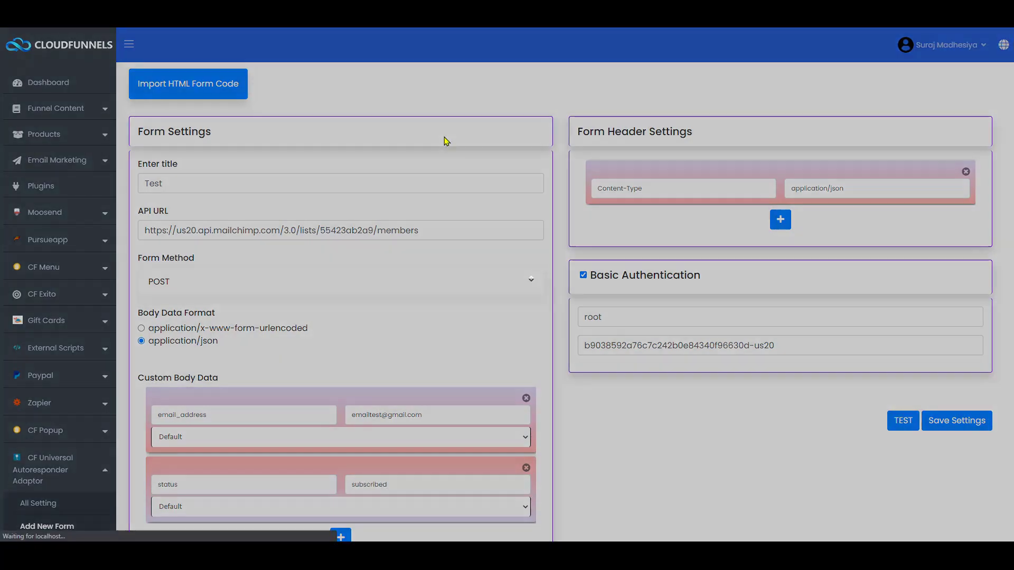
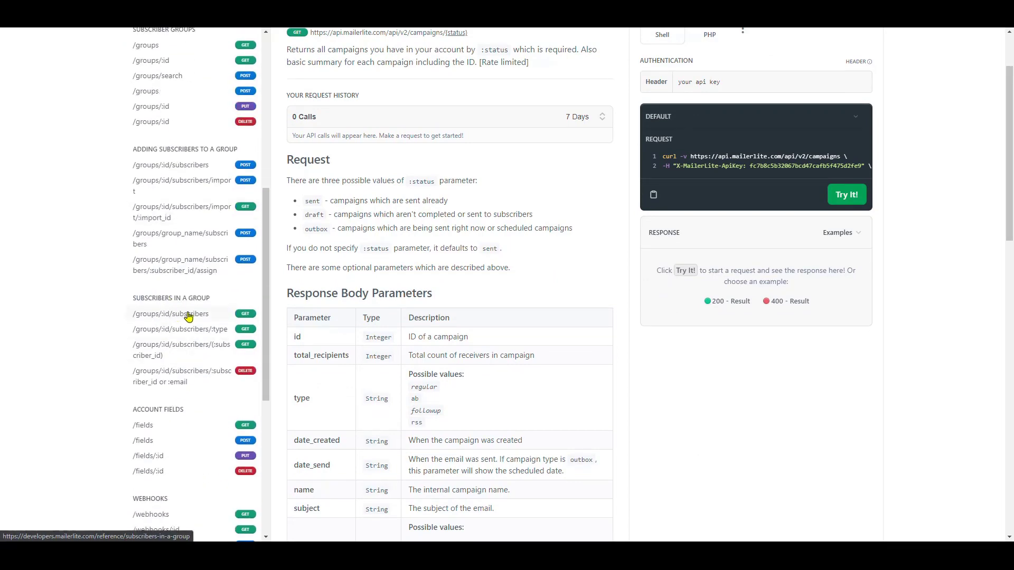
- Open the MailerLite docs for listing group subscribers and copy the example request URL
{"action": "left_click", "coordinate": [191, 314]}
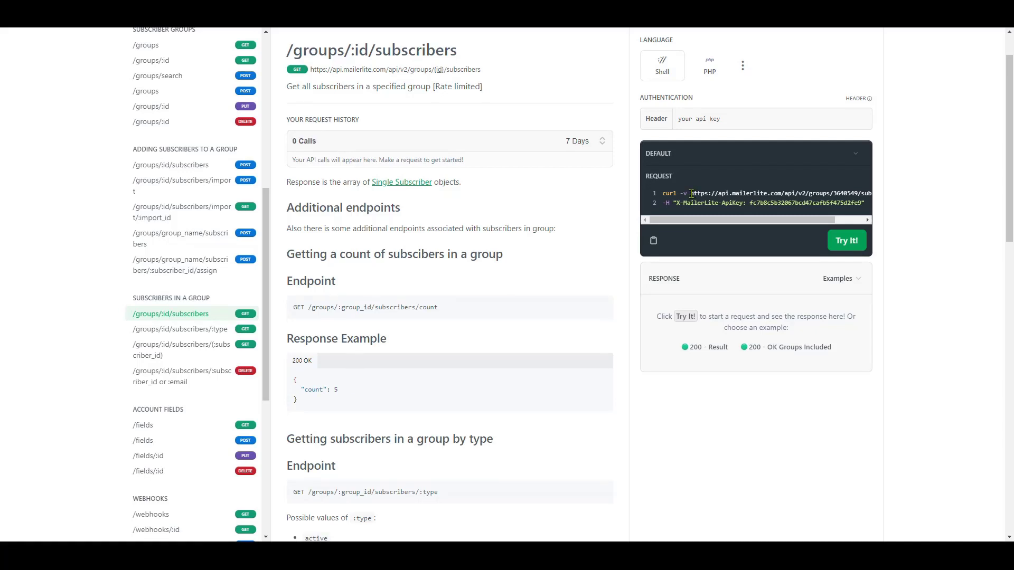
{"action": "left_click_drag", "start_coordinate": [691, 193], "coordinate": [869, 195]}
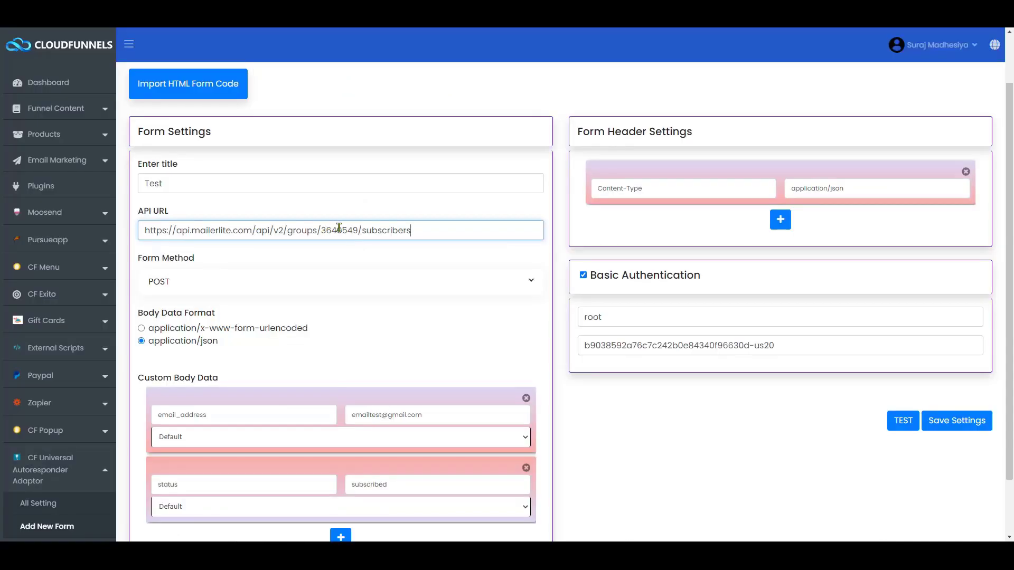
{"action": "double_click", "coordinate": [339, 230]}
{"action": "key", "text": "alt+Tab"}
{"action": "scroll", "coordinate": [713, 189], "scroll_direction": "left", "scroll_amount": 3}
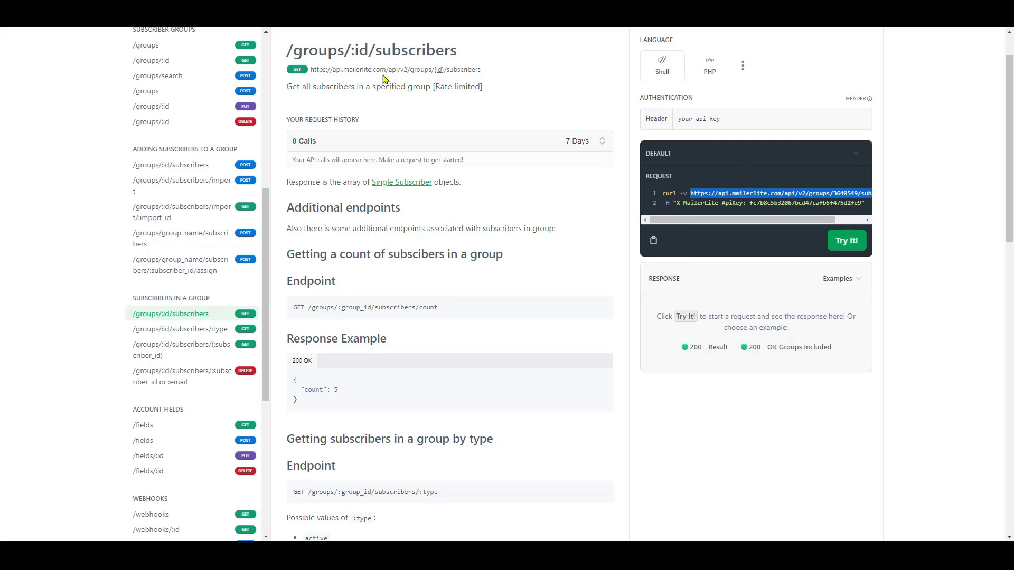
{"action": "key", "text": "alt+Tab"}
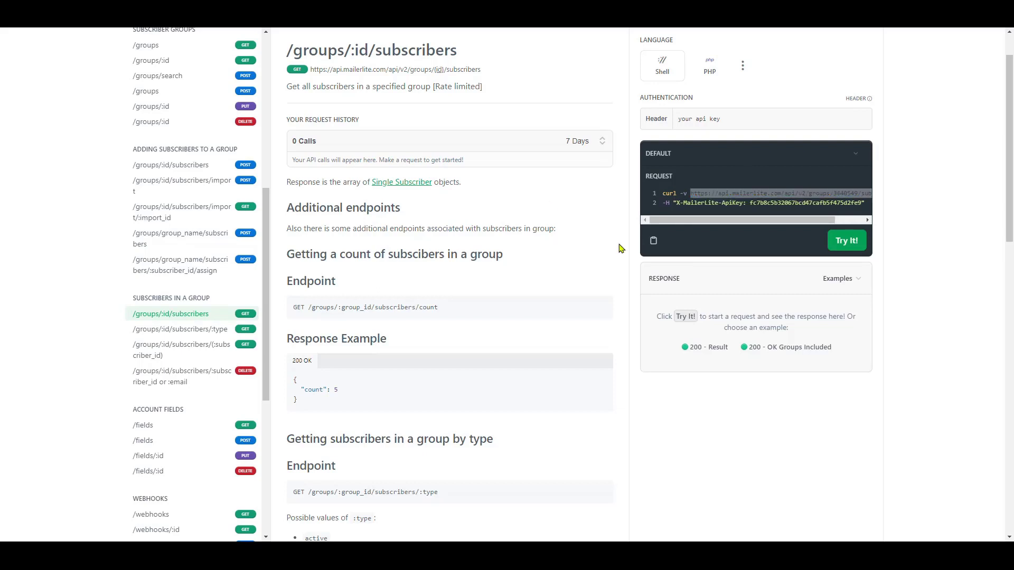
{"action": "left_click_drag", "start_coordinate": [663, 203], "coordinate": [671, 204]}
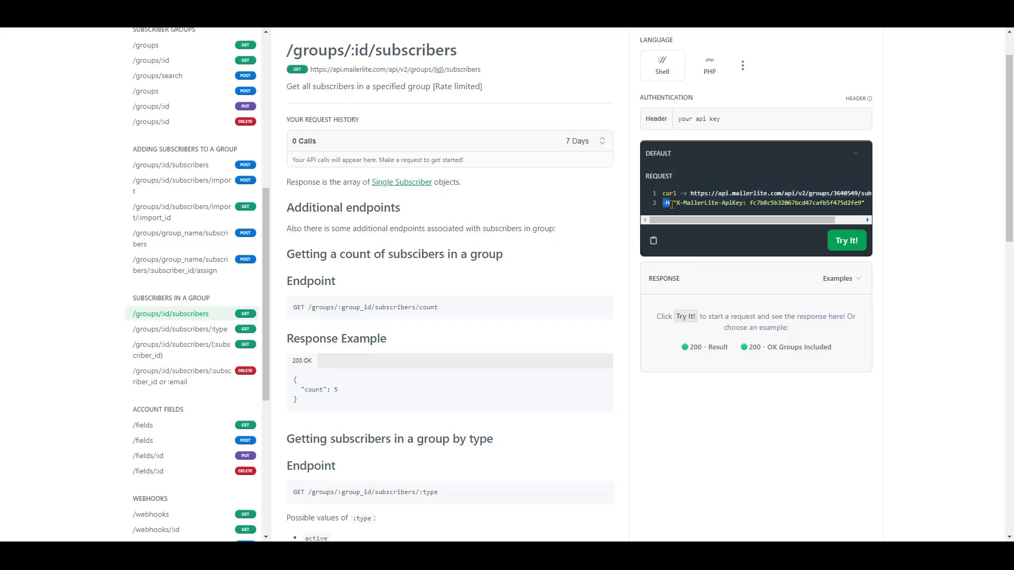
- Add a second CloudFunnels form header named X-MailerLite-ApiKey
{"action": "key", "text": "alt+Tab"}
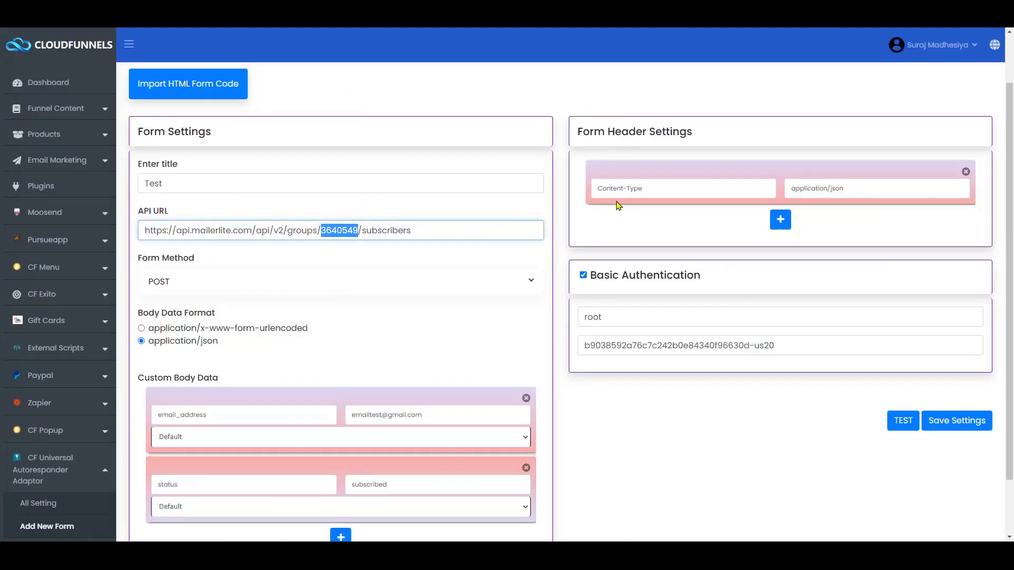
{"action": "left_click", "coordinate": [782, 220]}
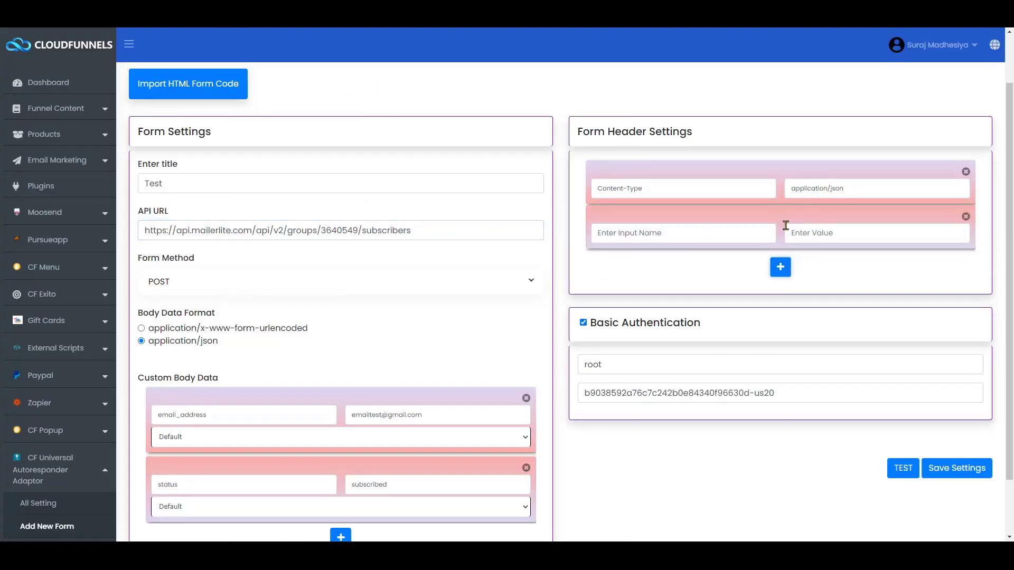
{"action": "key", "text": "alt+Tab"}
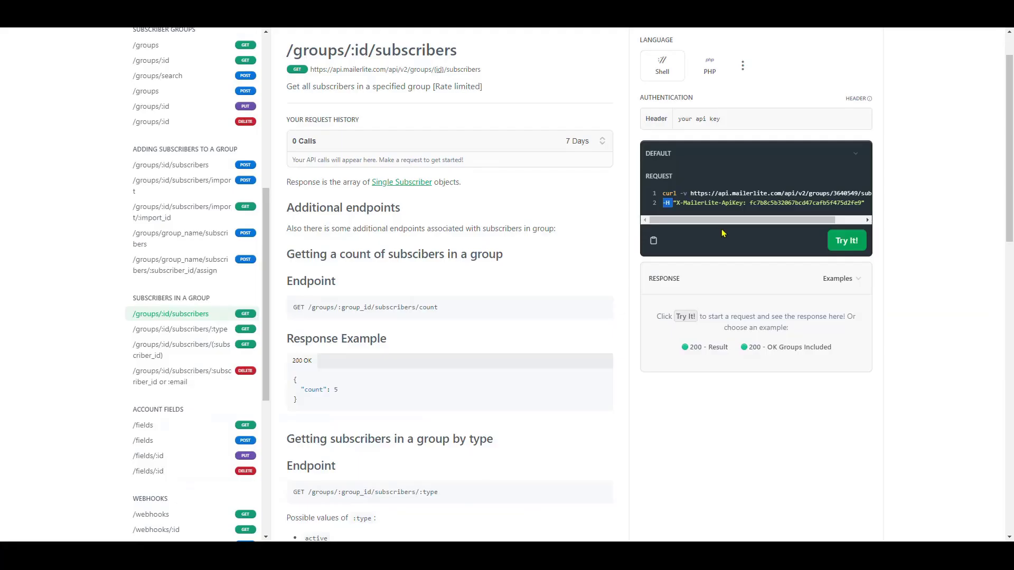
{"action": "left_click_drag", "start_coordinate": [675, 204], "coordinate": [738, 204]}
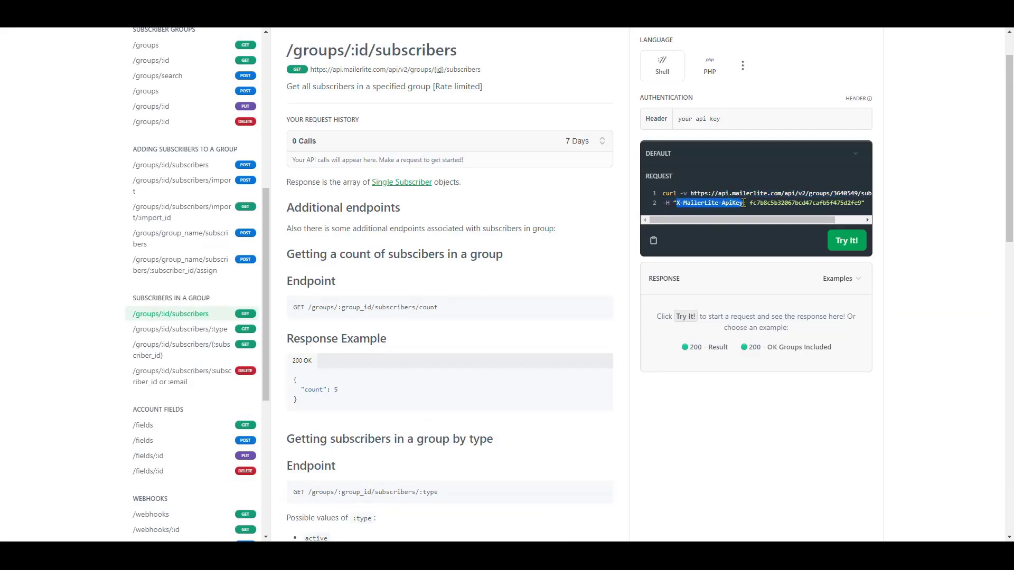
{"action": "key", "text": "alt+Tab"}
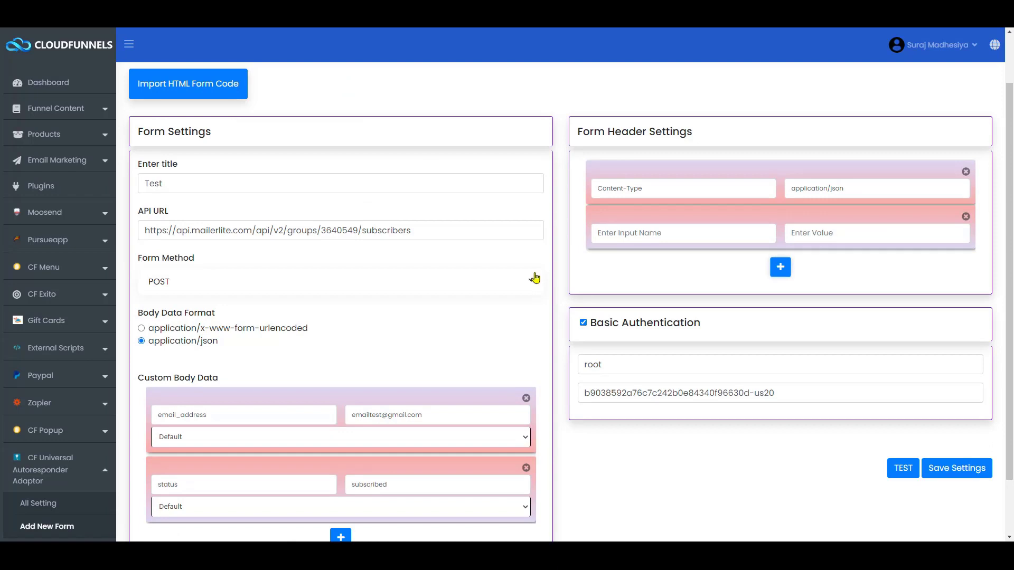
{"action": "left_click", "coordinate": [650, 226]}
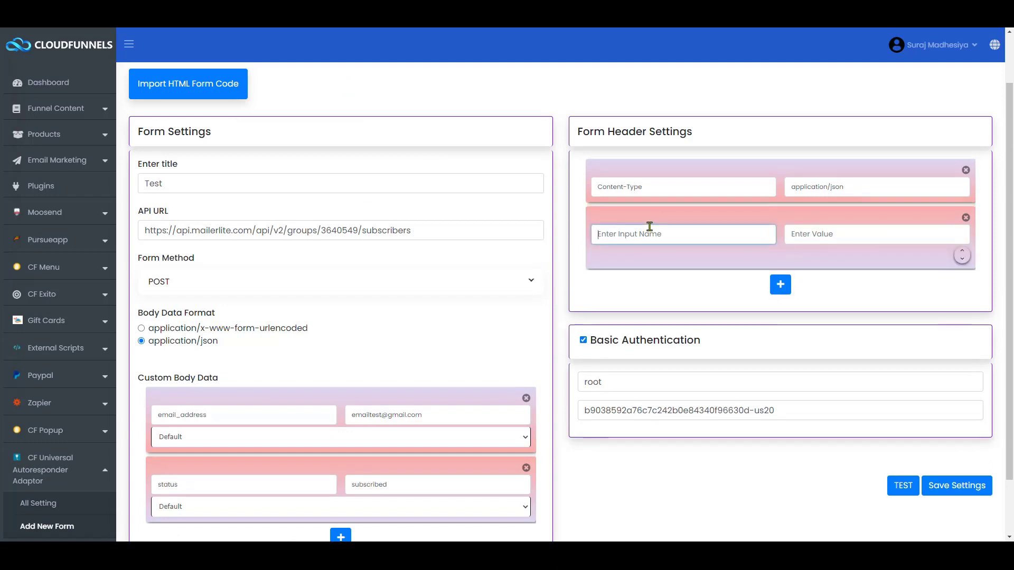
{"action": "key", "text": "ctrl+v"}
{"action": "key", "text": "Tab"}
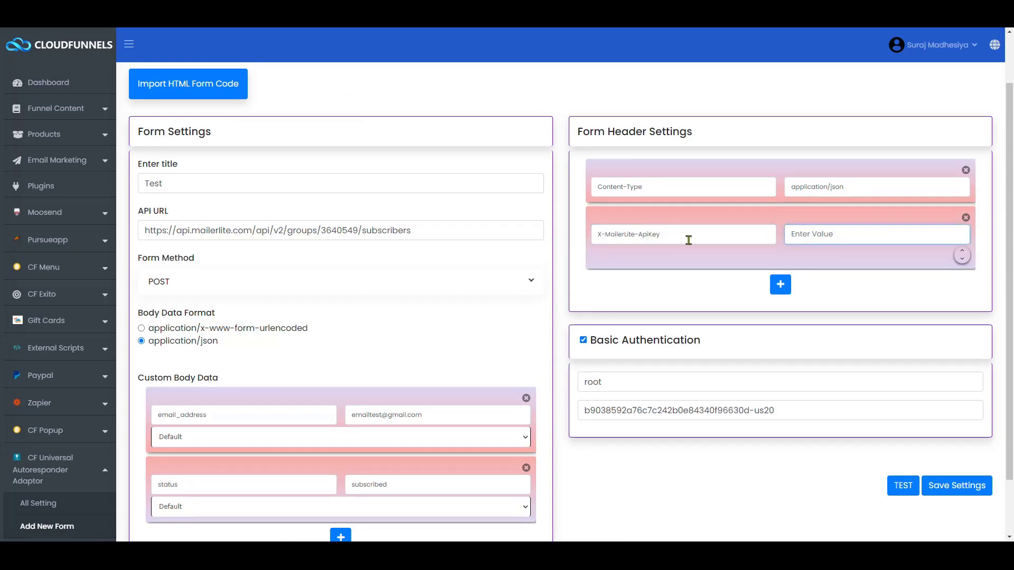
{"action": "key", "text": "ctrl+Tab"}
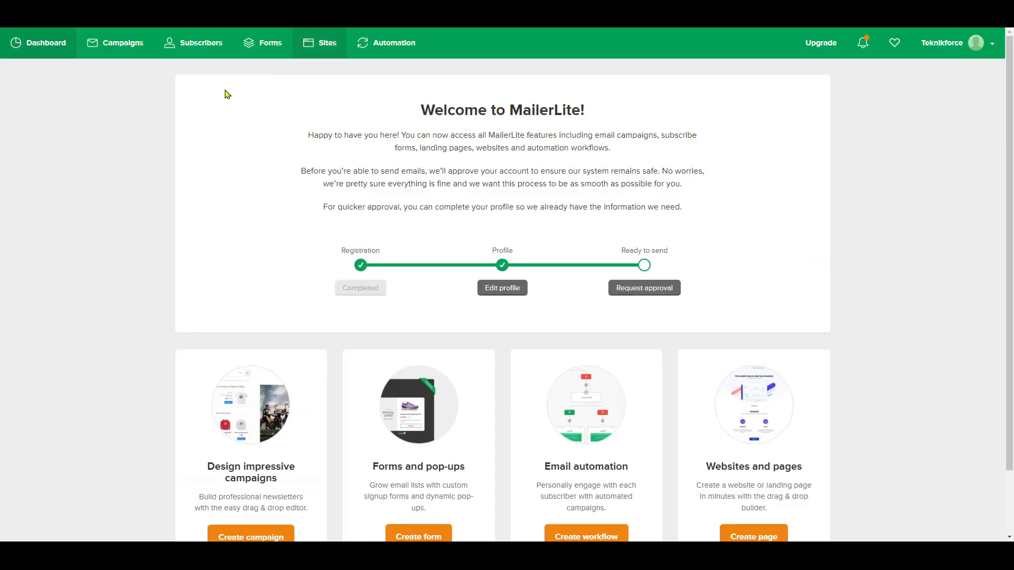
- Copy the account API key from MailerLite's Integrations > Developer API page
{"action": "left_click", "coordinate": [976, 43]}
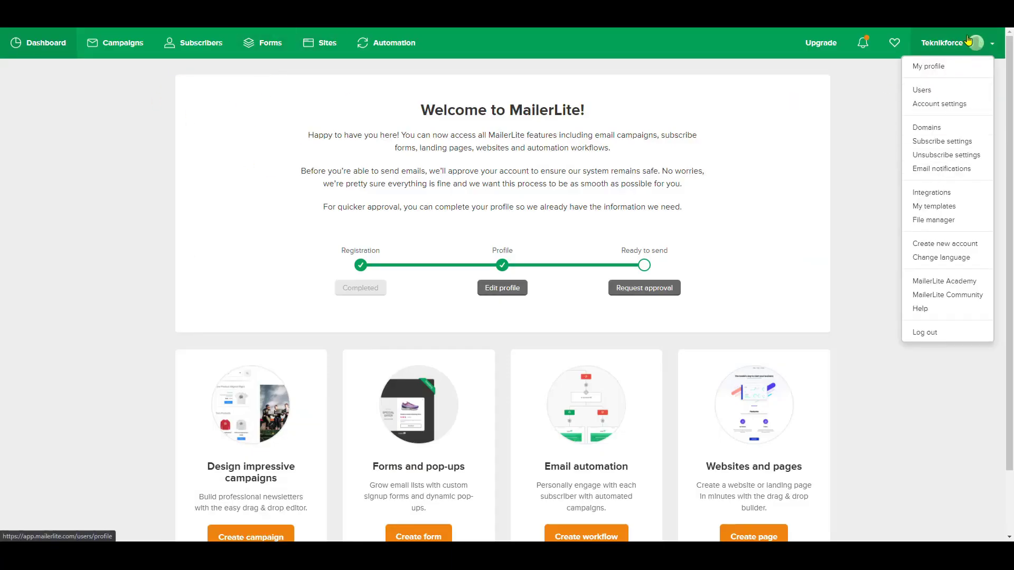
{"action": "left_click", "coordinate": [937, 193]}
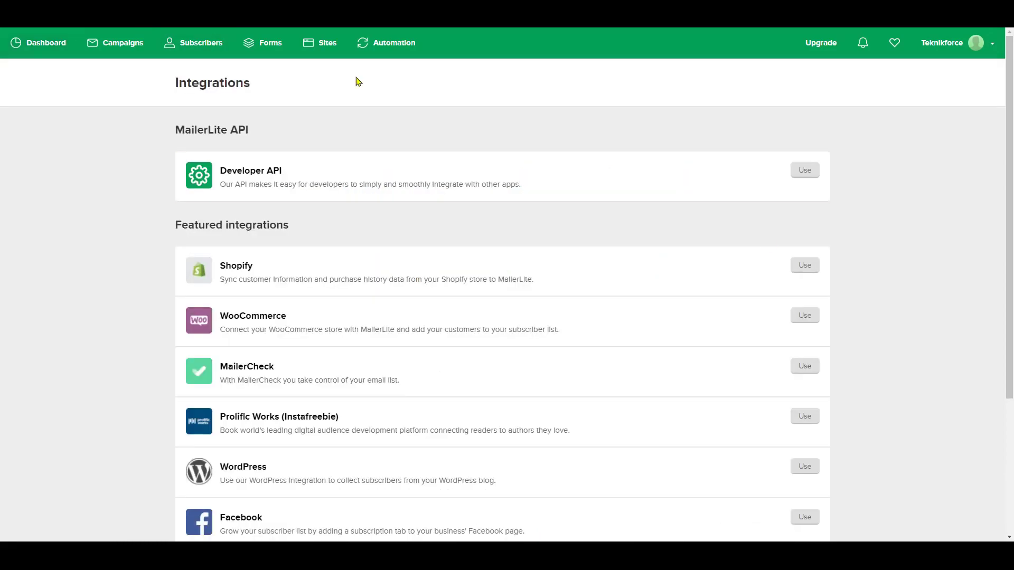
{"action": "left_click", "coordinate": [804, 171]}
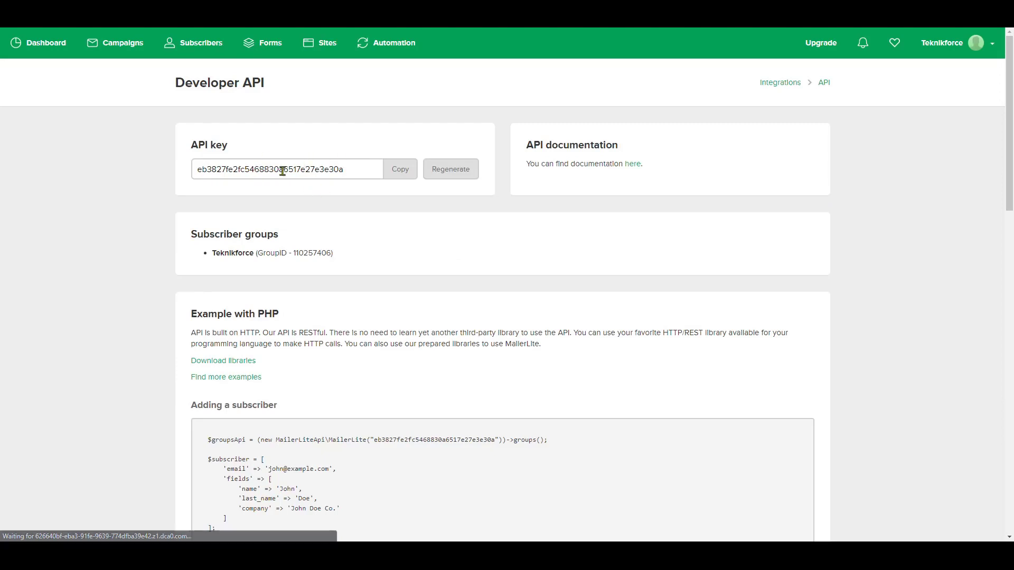
{"action": "left_click", "coordinate": [393, 172]}
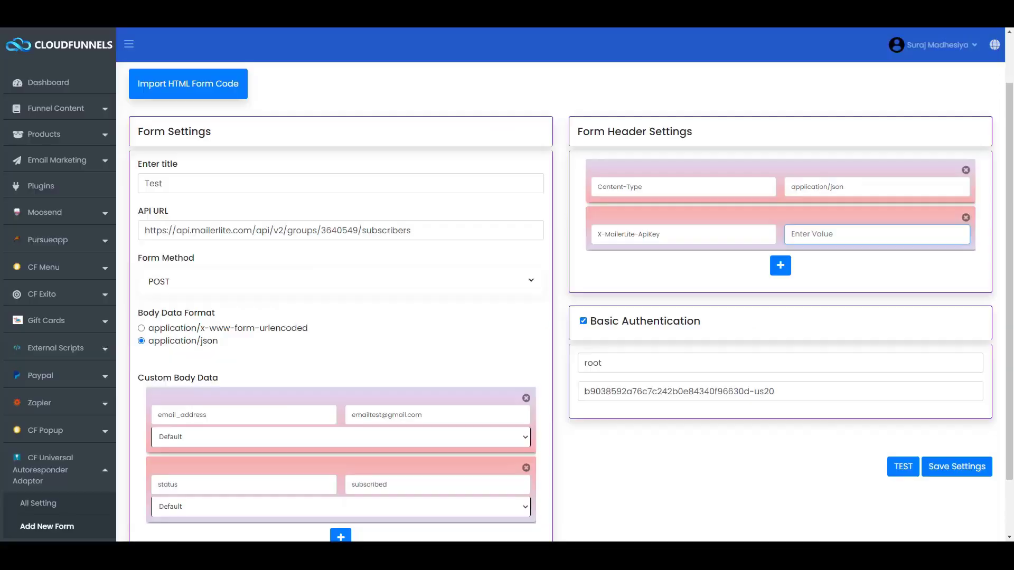
- Set the X-MailerLite-ApiKey header to the API key, disable Basic Authentication, and open the POST /groups/:id/subscribers docs
{"action": "mouse_move", "coordinate": [801, 241]}
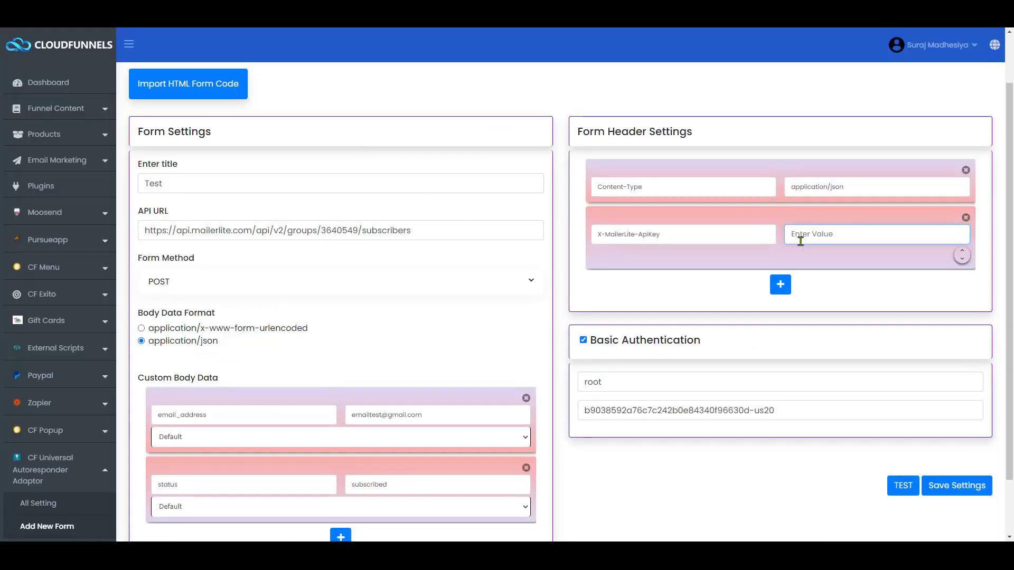
{"action": "key", "text": "ctrl+v"}
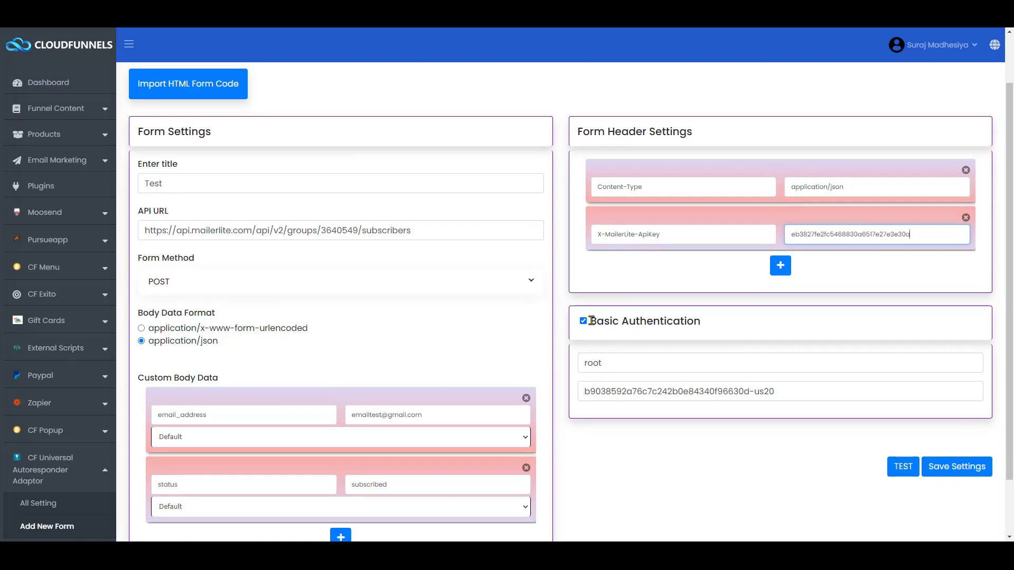
{"action": "left_click", "coordinate": [584, 321]}
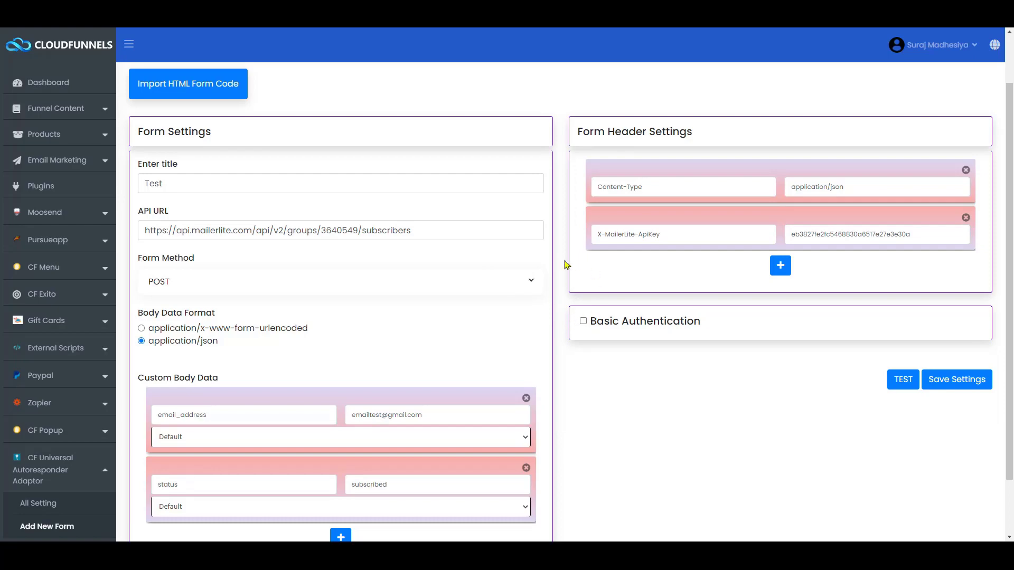
{"action": "scroll", "coordinate": [504, 313], "scroll_direction": "down", "scroll_amount": 2}
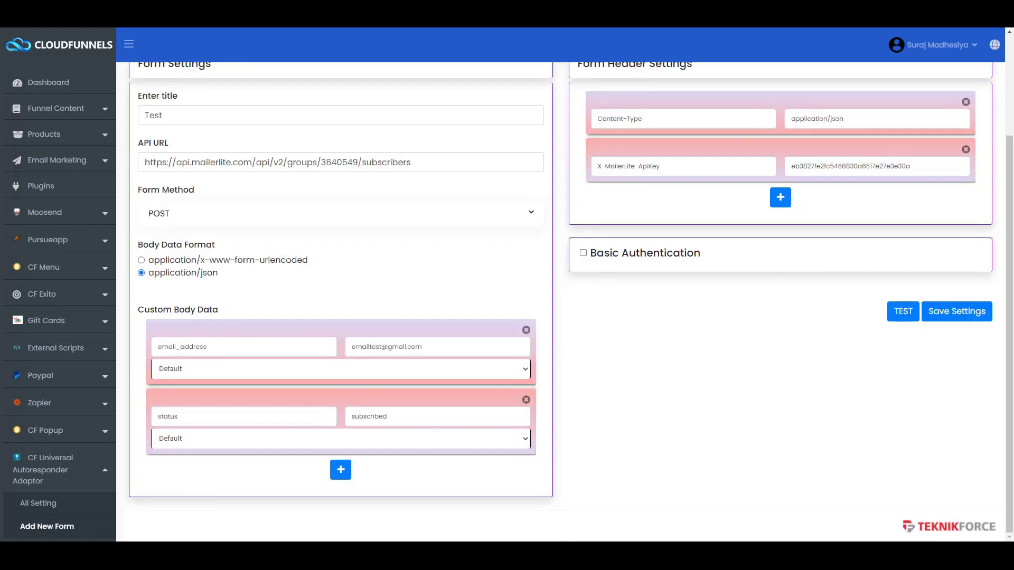
{"action": "key", "text": "alt+Tab"}
{"action": "left_click", "coordinate": [171, 165]}
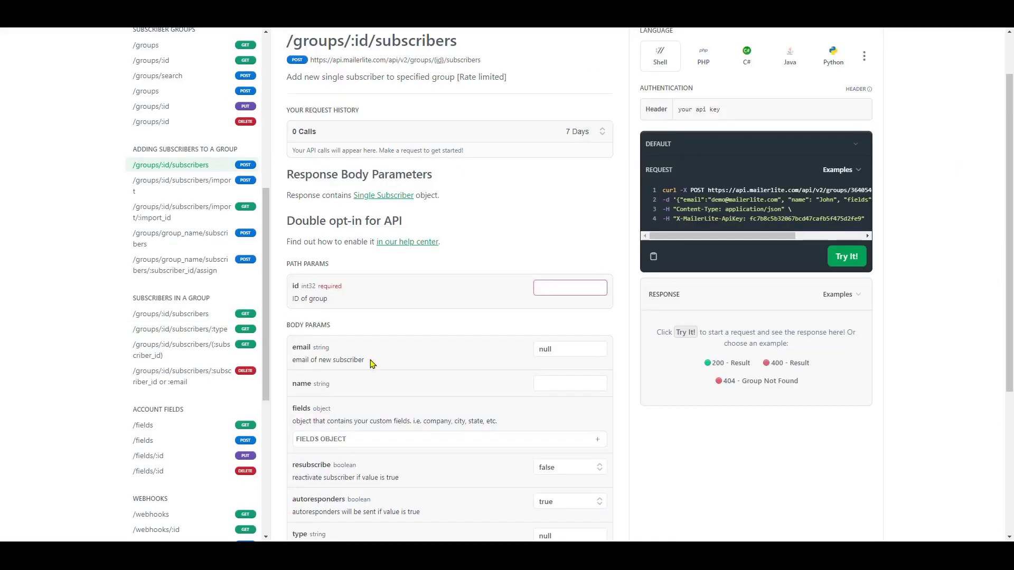
- Review the email and name body parameters and curl example for POST /groups/:id/subscribers
{"action": "double_click", "coordinate": [299, 350]}
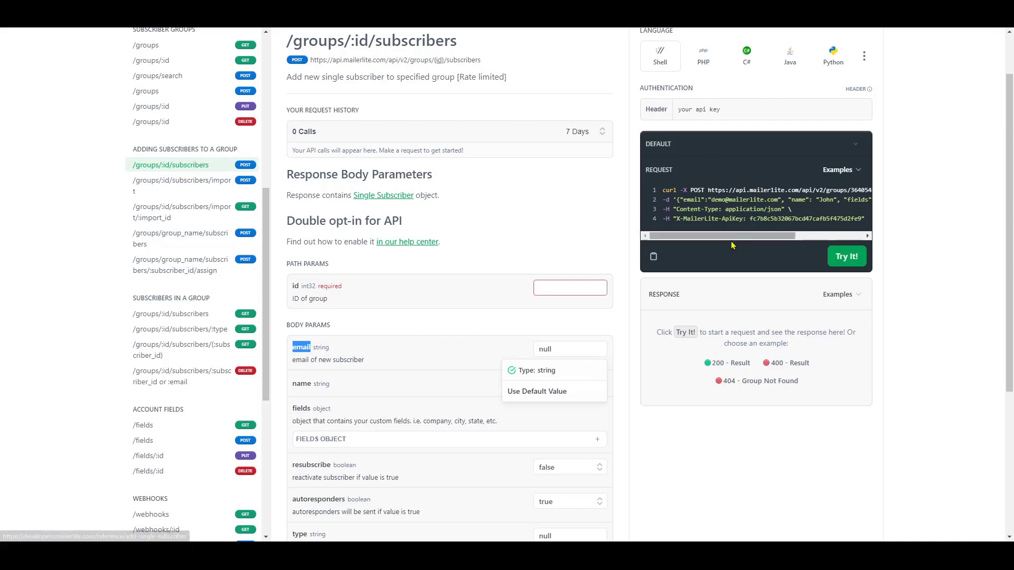
{"action": "left_click", "coordinate": [667, 201]}
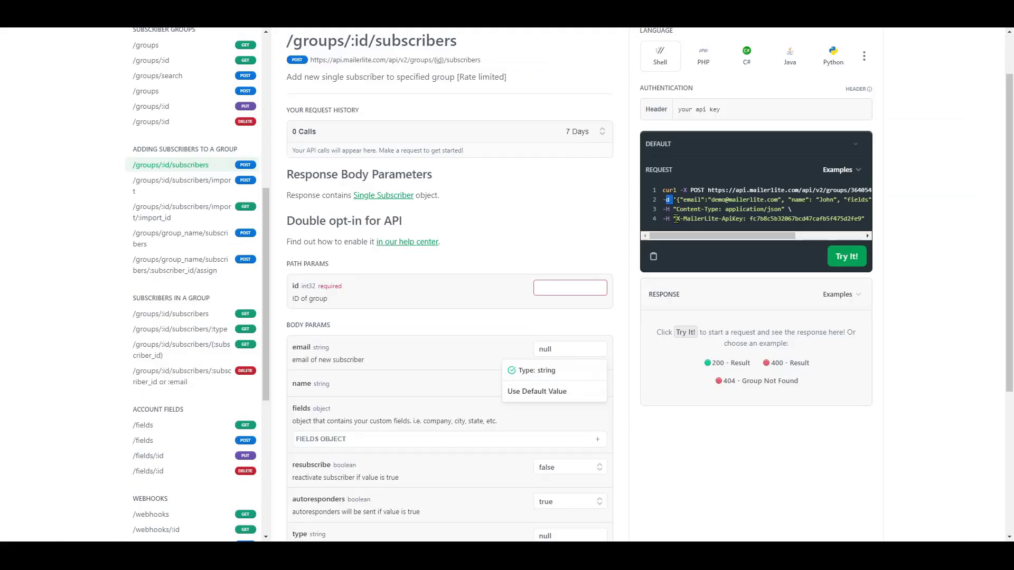
{"action": "left_click", "coordinate": [667, 210]}
{"action": "scroll", "coordinate": [696, 199], "scroll_direction": "right", "scroll_amount": 5}
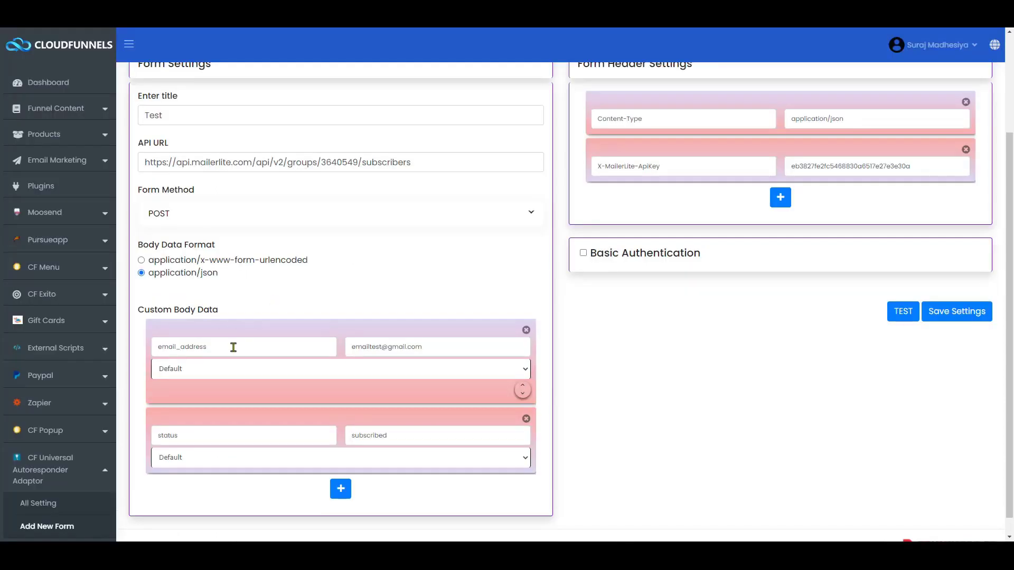
- Change the custom body keys to email and name, giving name the test value Test
{"action": "left_click", "coordinate": [233, 347]}
{"action": "key", "text": "BackSpace"}
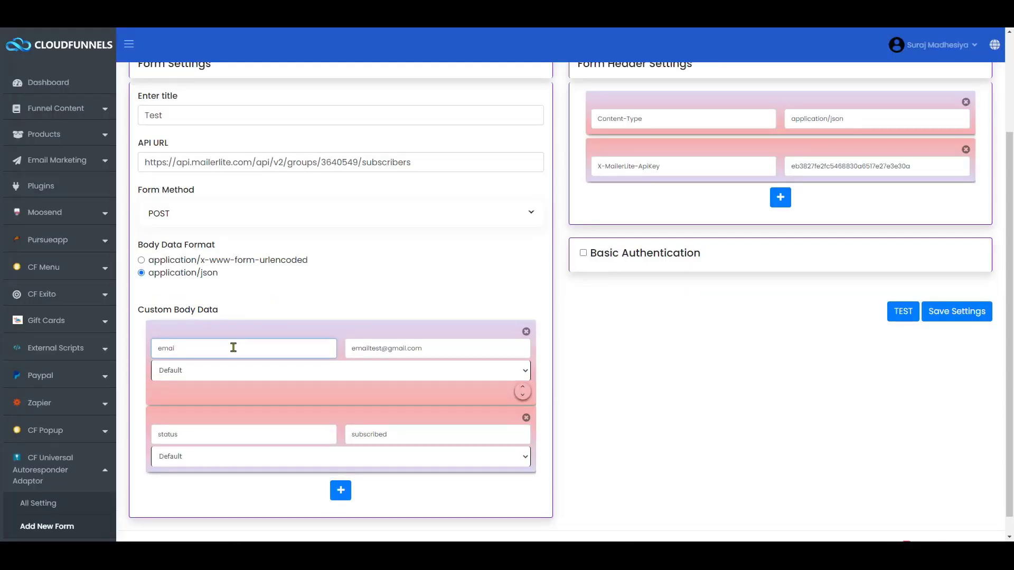
{"action": "key", "text": "Tab"}
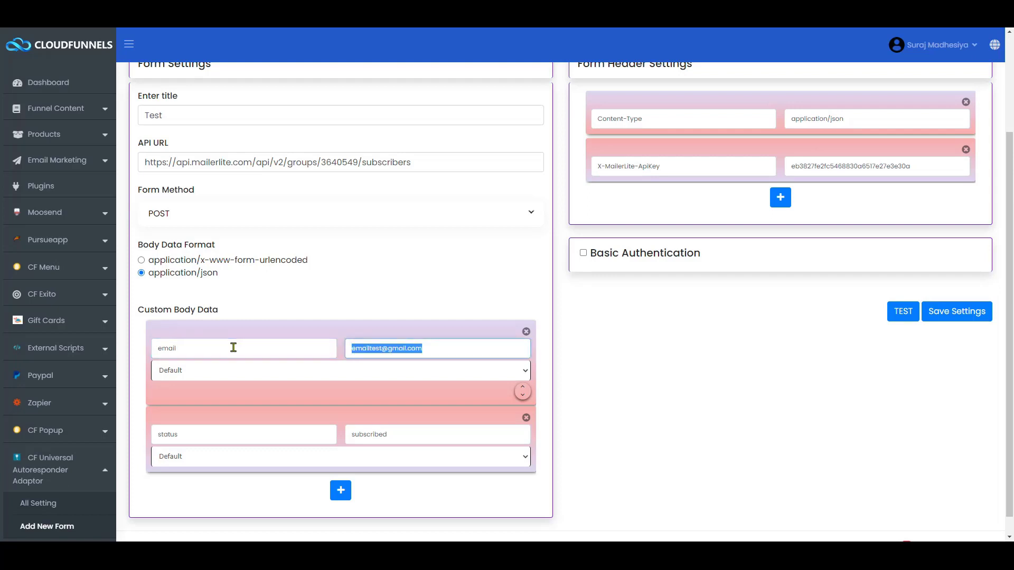
{"action": "double_click", "coordinate": [219, 418]}
{"action": "type", "text": "name"}
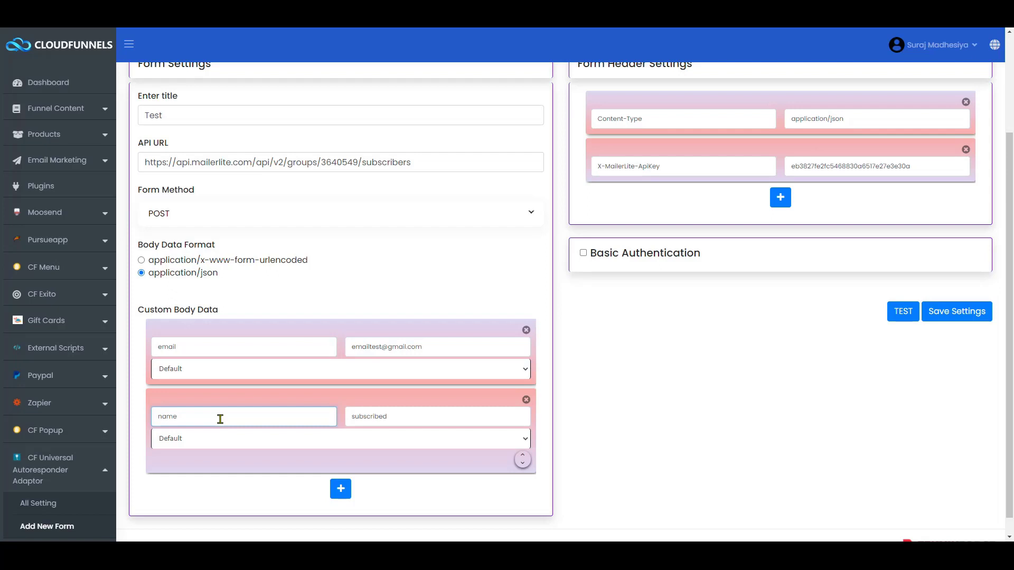
{"action": "key", "text": "Tab"}
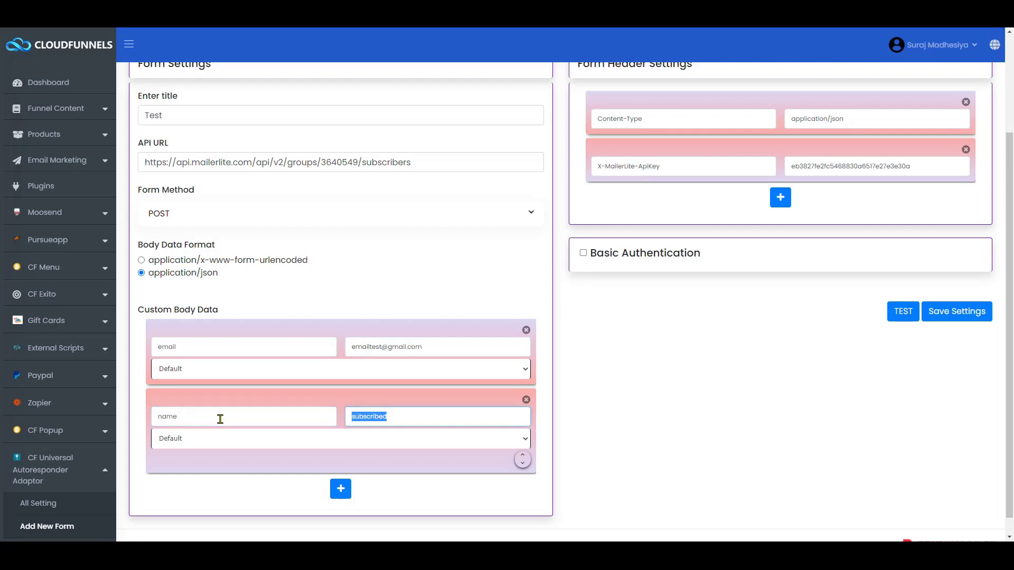
{"action": "type", "text": "Test"}
{"action": "left_click", "coordinate": [776, 355]}
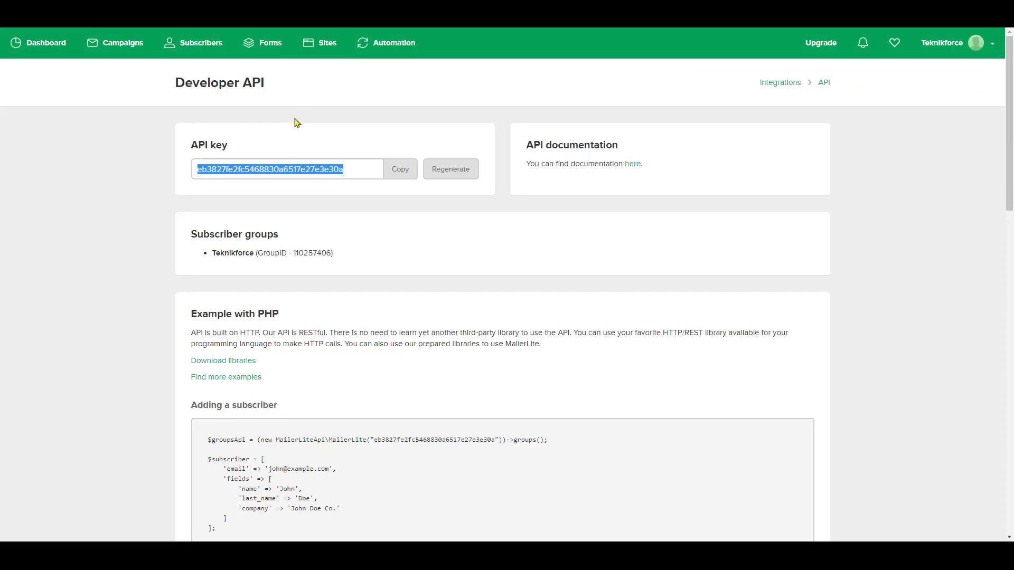
{"action": "left_click", "coordinate": [170, 128]}
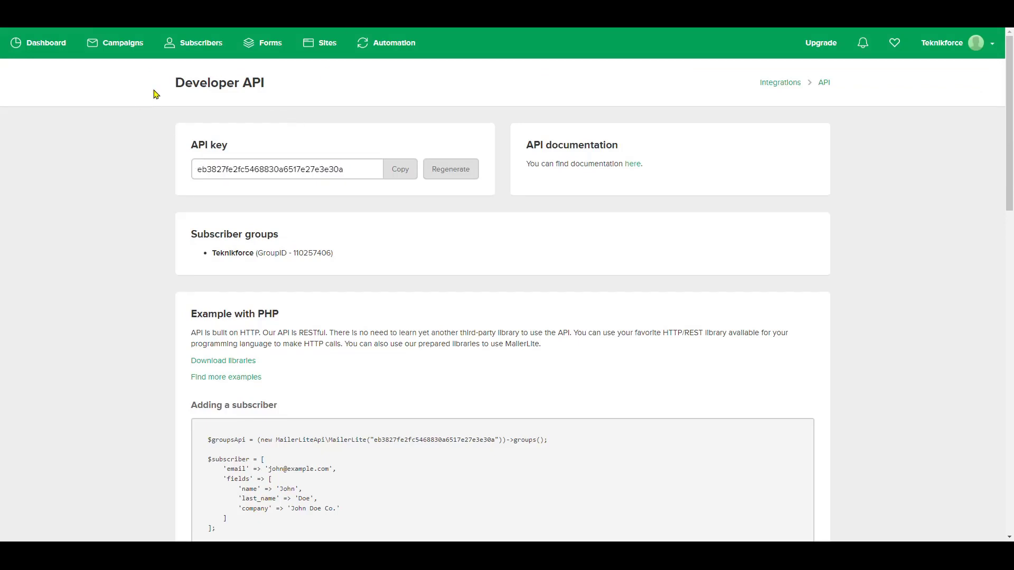
- Open MailerLite's Subscribers > Groups list to find the group ID
{"action": "left_click", "coordinate": [193, 42]}
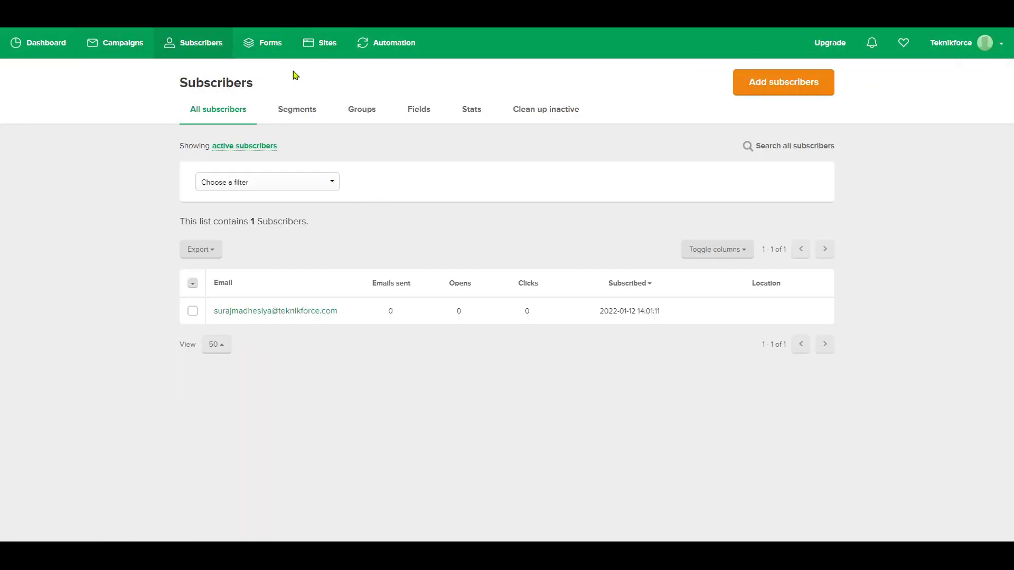
{"action": "left_click", "coordinate": [365, 109]}
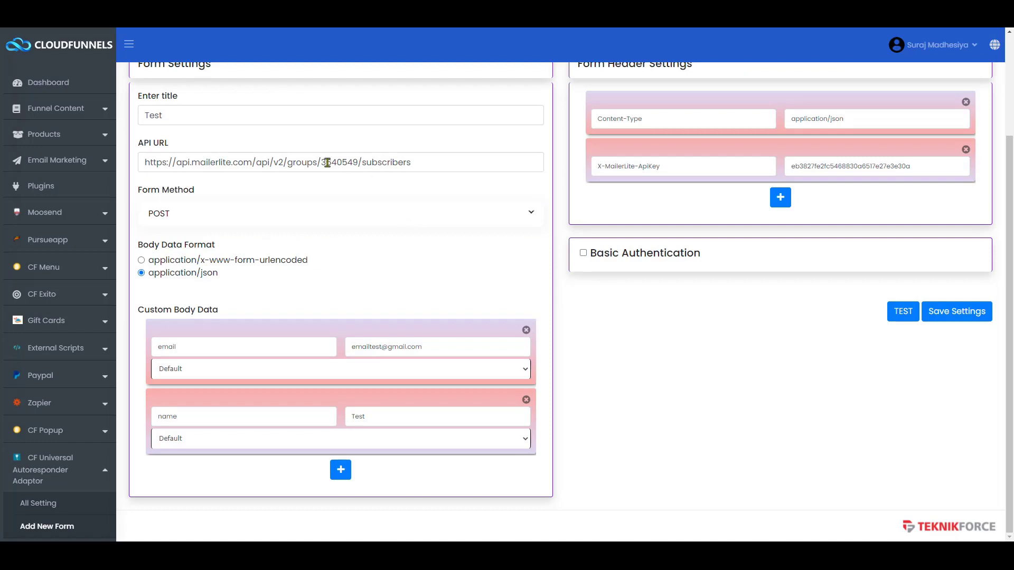
- Swap group ID 3640549 for 110257406 in the API URL and run a test returning Status 200
{"action": "left_click_drag", "start_coordinate": [321, 163], "coordinate": [357, 162]}
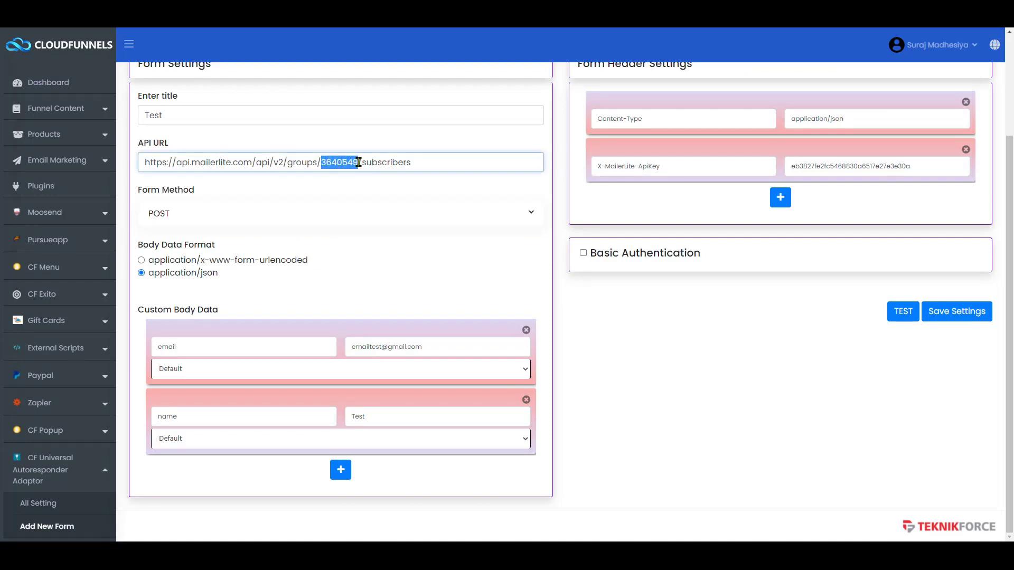
{"action": "key", "text": "ctrl+v"}
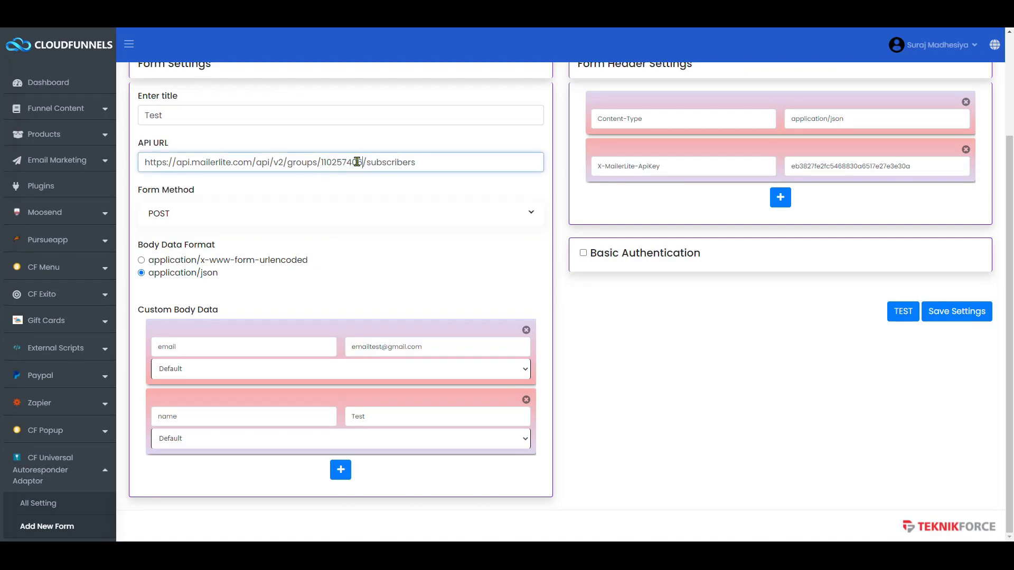
{"action": "left_click", "coordinate": [907, 317]}
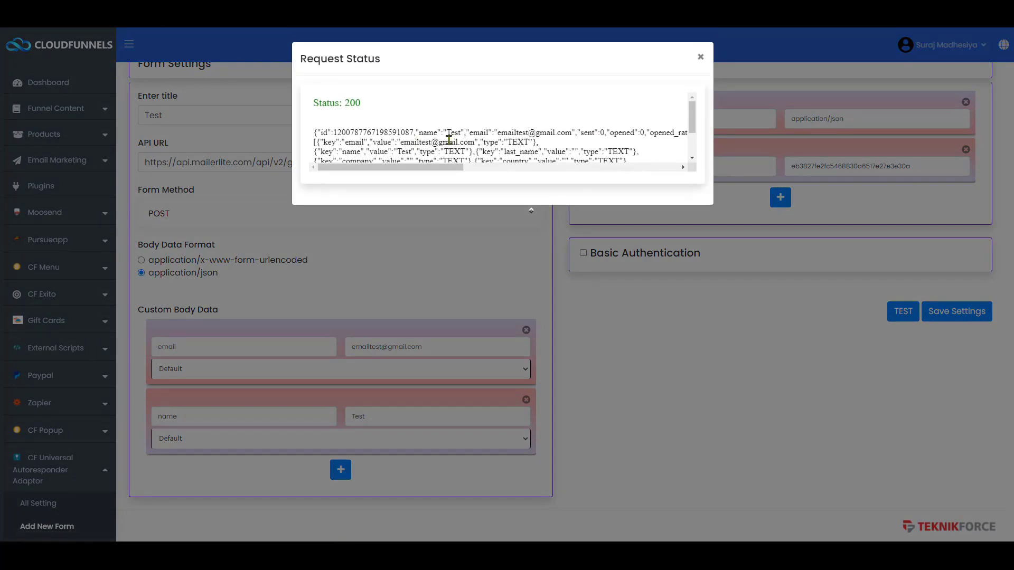
{"action": "scroll", "coordinate": [449, 139], "scroll_direction": "down", "scroll_amount": 2}
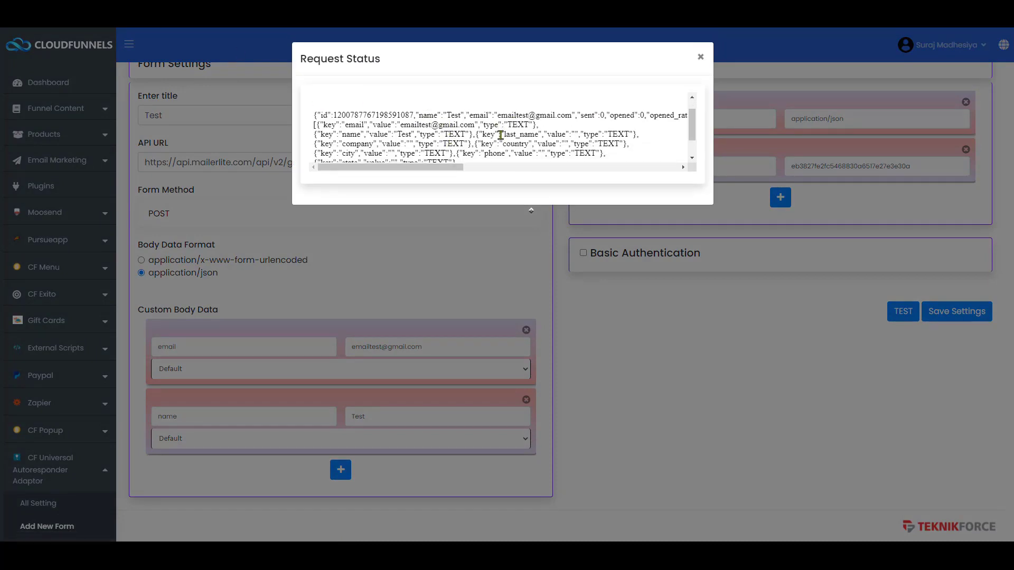
{"action": "scroll", "coordinate": [500, 135], "scroll_direction": "up", "scroll_amount": 2}
{"action": "left_click", "coordinate": [700, 52]}
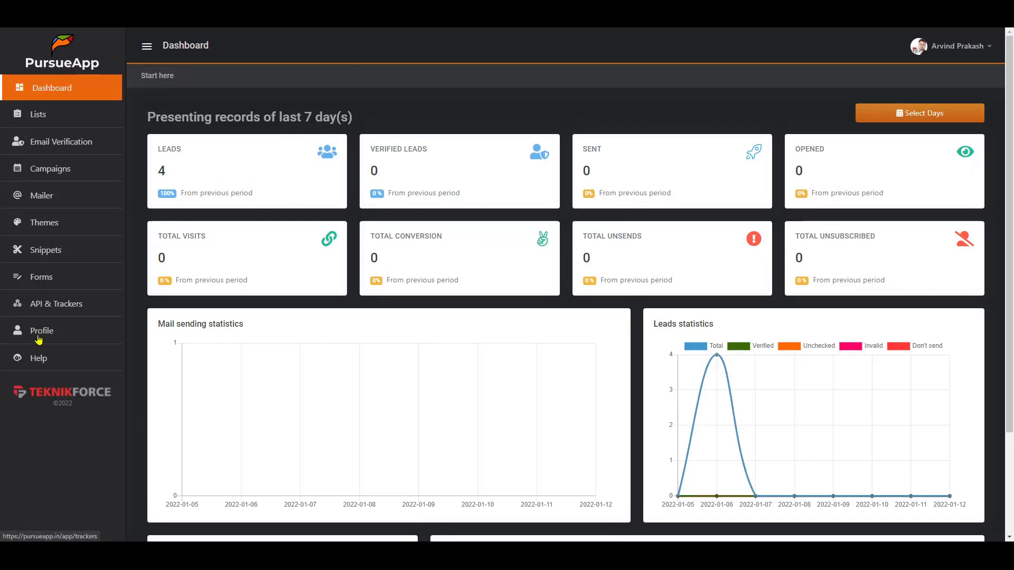
- In PursueApp's API & Trackers, tick the no-spam certification and save the API configuration
{"action": "left_click", "coordinate": [50, 303]}
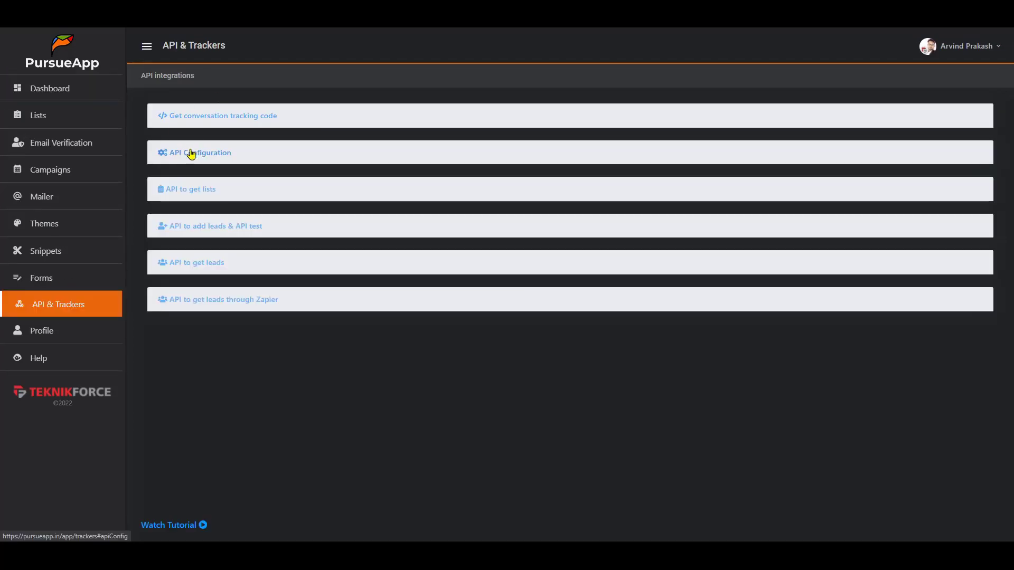
{"action": "left_click", "coordinate": [191, 153]}
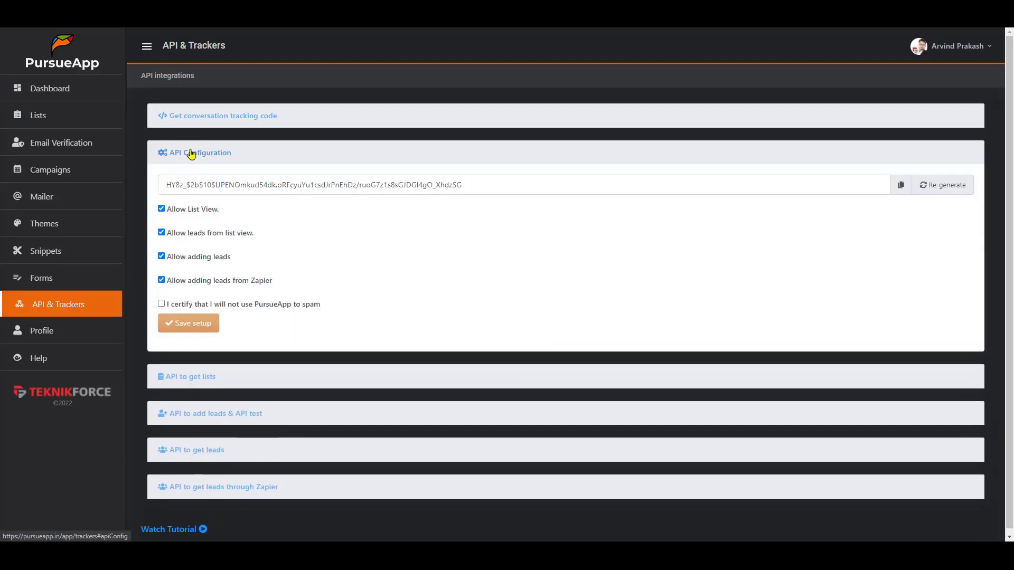
{"action": "triple_click", "coordinate": [212, 184]}
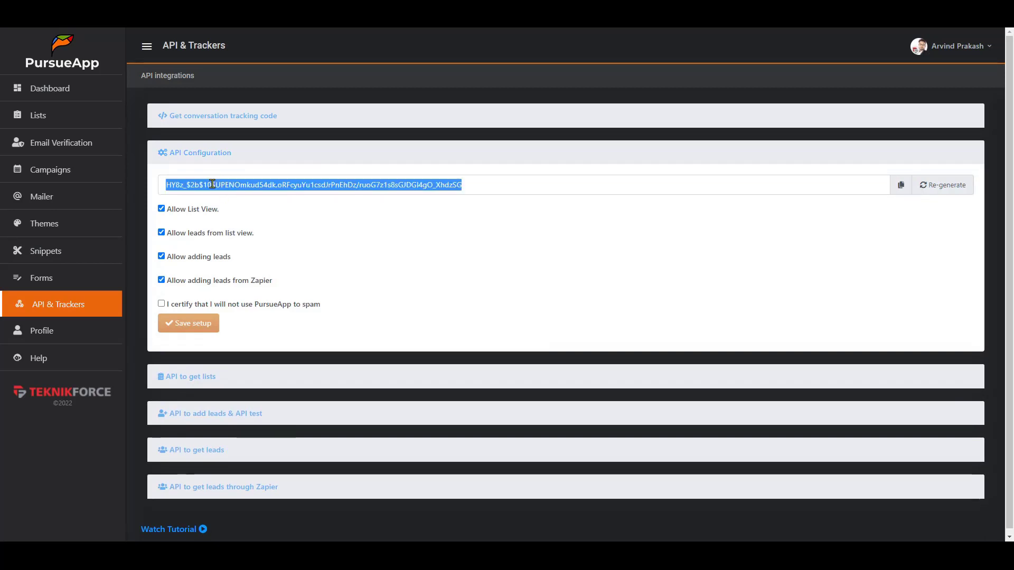
{"action": "left_click", "coordinate": [162, 303]}
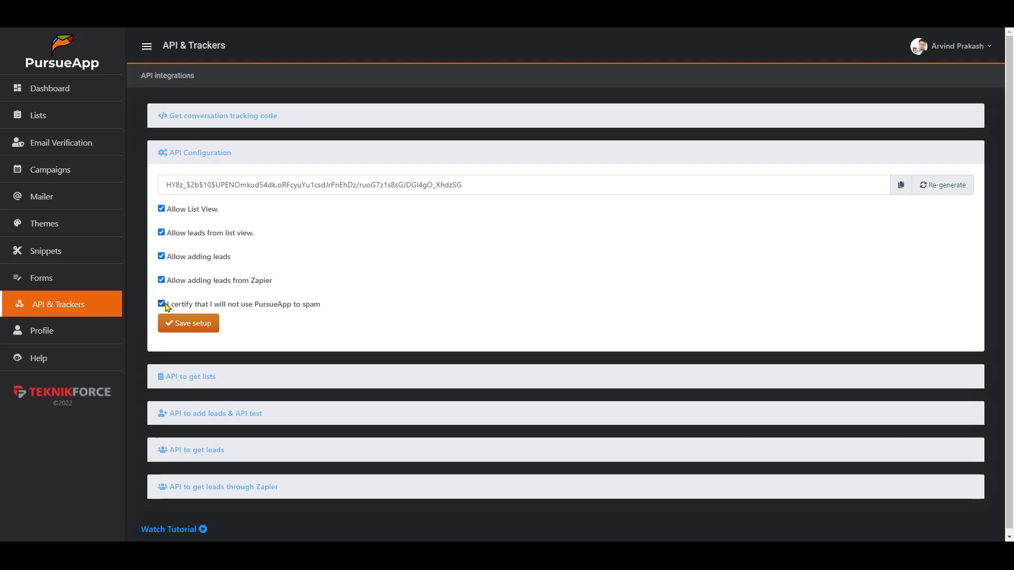
{"action": "left_click", "coordinate": [200, 324]}
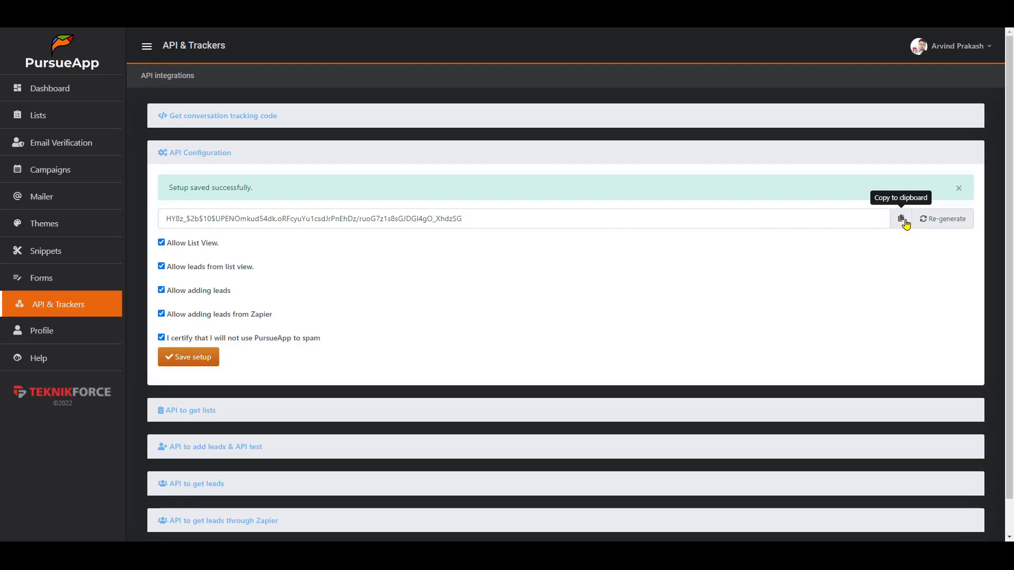
- Expand 'API to add leads & API test' and select the add_subscriber API URL
{"action": "scroll", "coordinate": [185, 217], "scroll_direction": "down", "scroll_amount": 1}
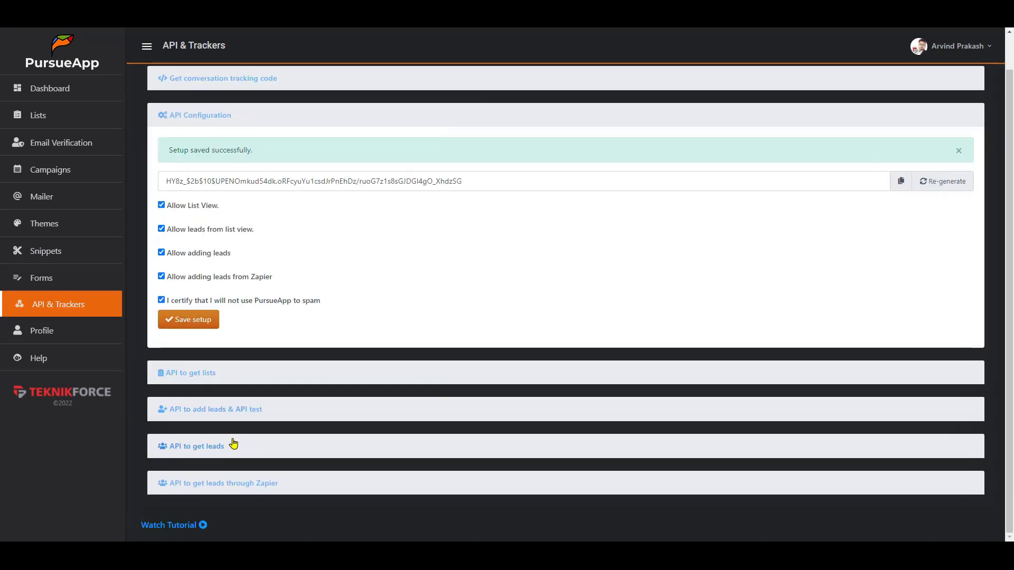
{"action": "left_click", "coordinate": [221, 411]}
{"action": "scroll", "coordinate": [285, 365], "scroll_direction": "down", "scroll_amount": 1}
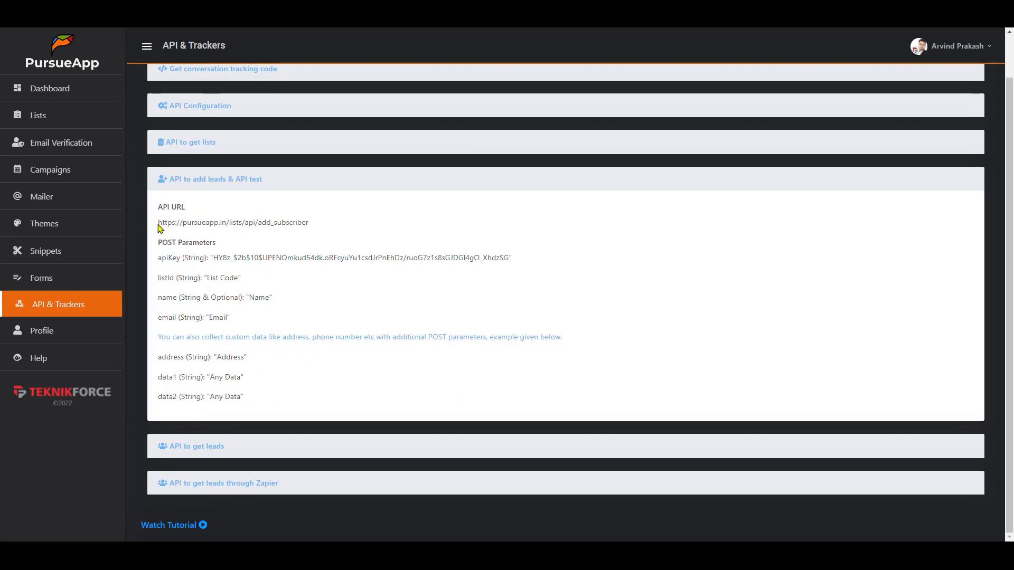
{"action": "left_click_drag", "start_coordinate": [158, 224], "coordinate": [315, 223]}
{"action": "key", "text": "ctrl+c"}
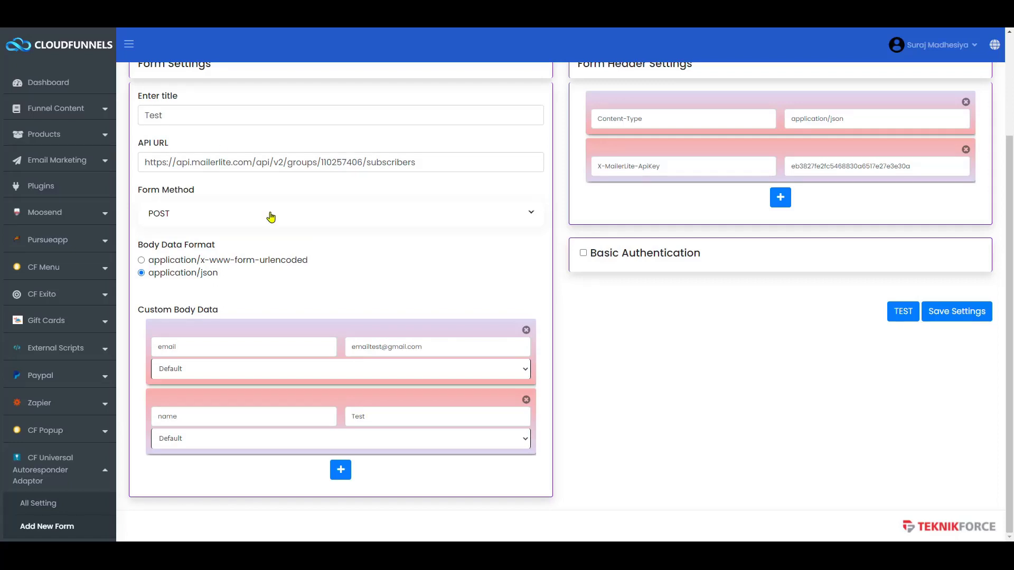
{"action": "left_click", "coordinate": [268, 164]}
{"action": "key", "text": "ctrl+a"}
{"action": "key", "text": "ctrl+v"}
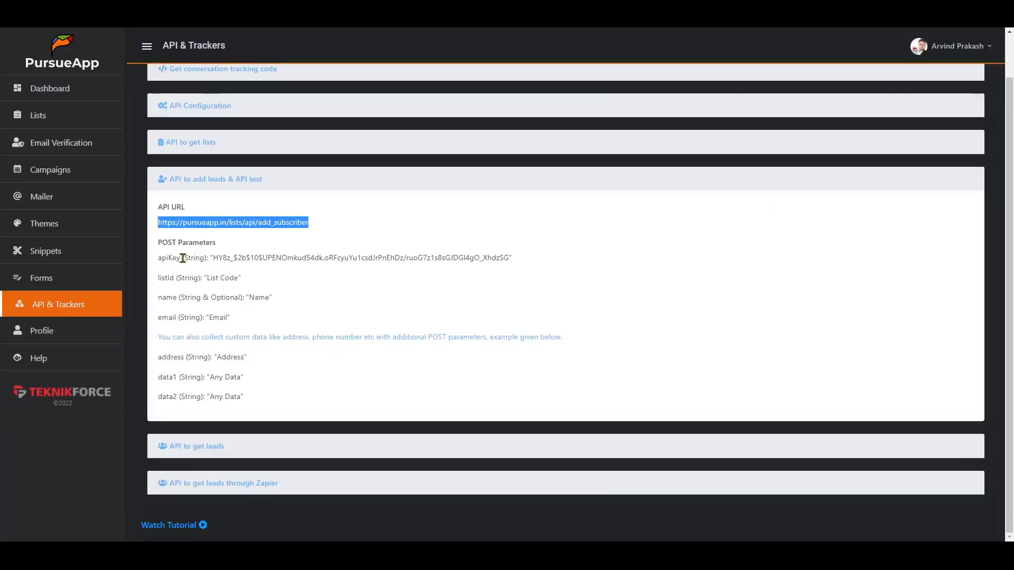
{"action": "left_click", "coordinate": [166, 246]}
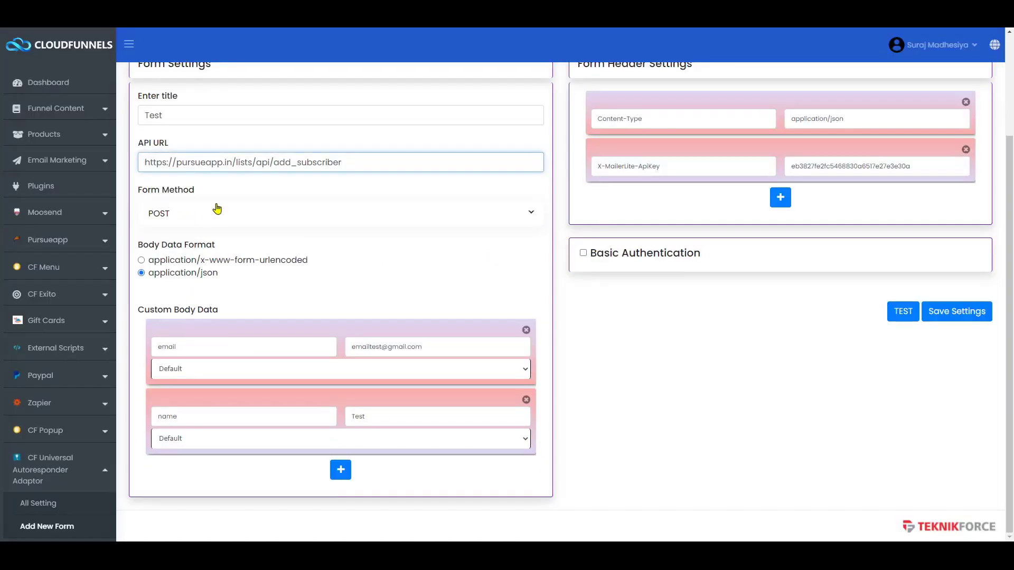
{"action": "key", "text": "ctrl+Tab"}
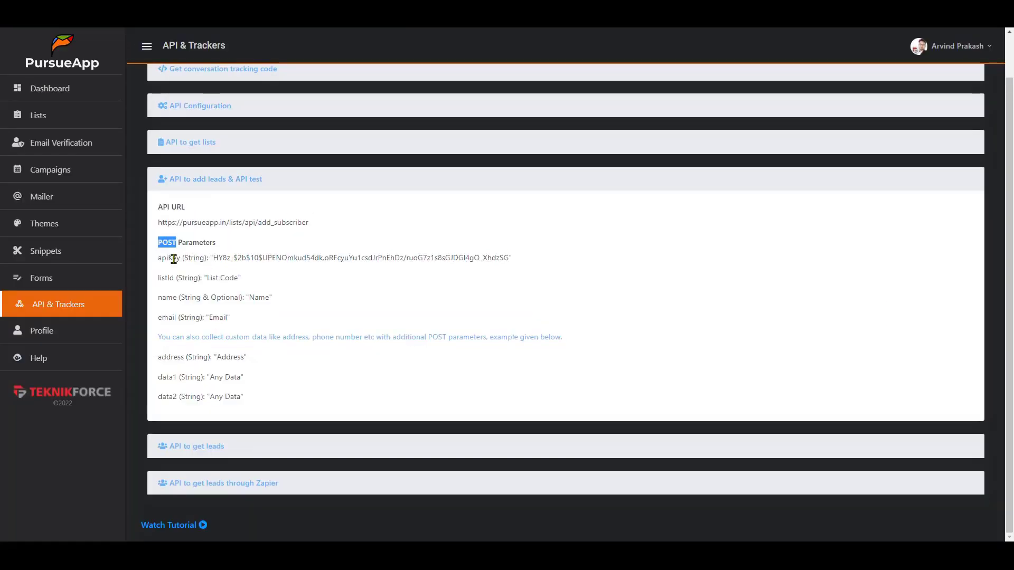
{"action": "double_click", "coordinate": [174, 259]}
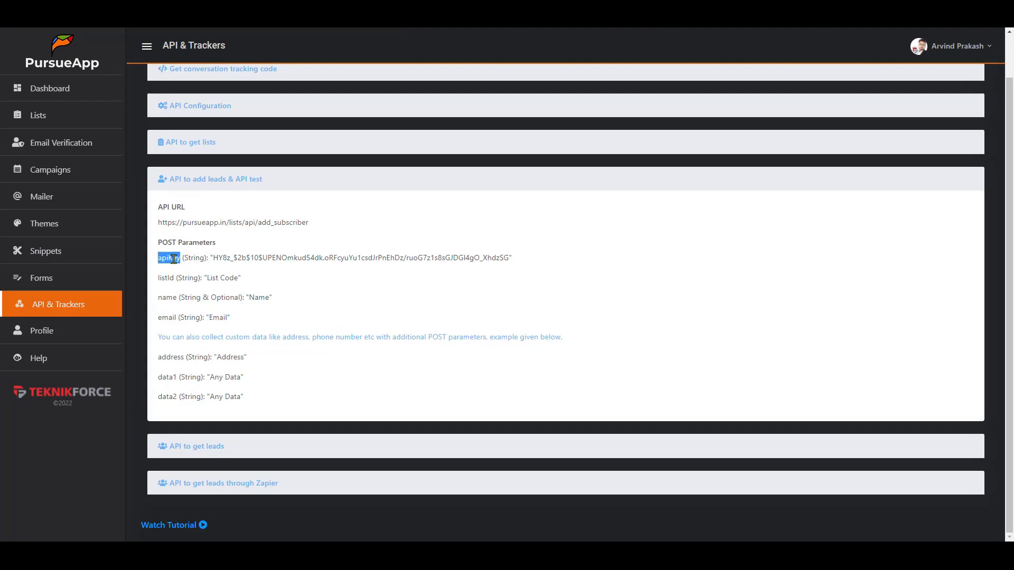
{"action": "key", "text": "ctrl+Tab"}
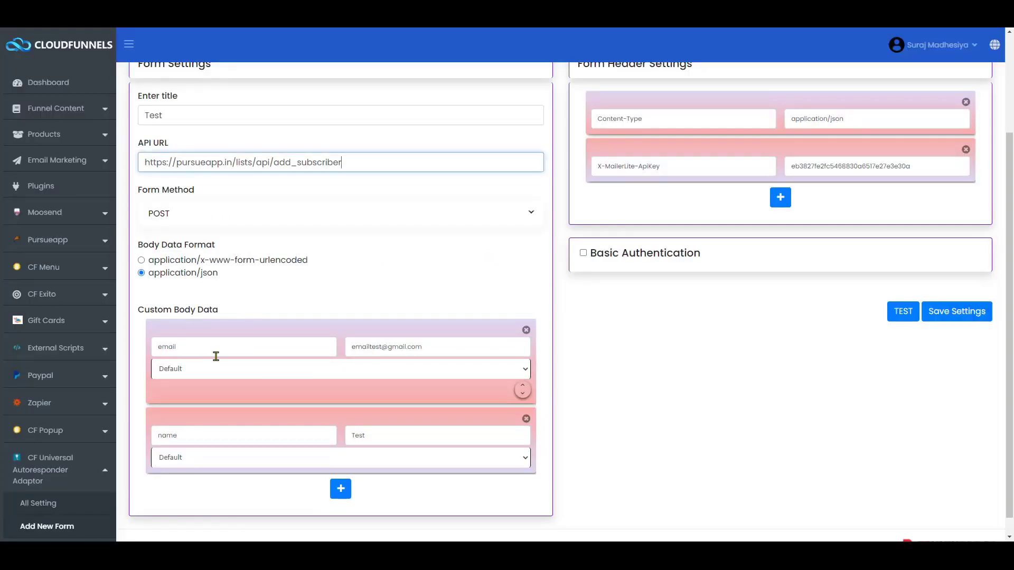
- Rename the first body key to apiKey and paste PursueApp's API key as its value
{"action": "double_click", "coordinate": [215, 356]}
{"action": "key", "text": "ctrl+v"}
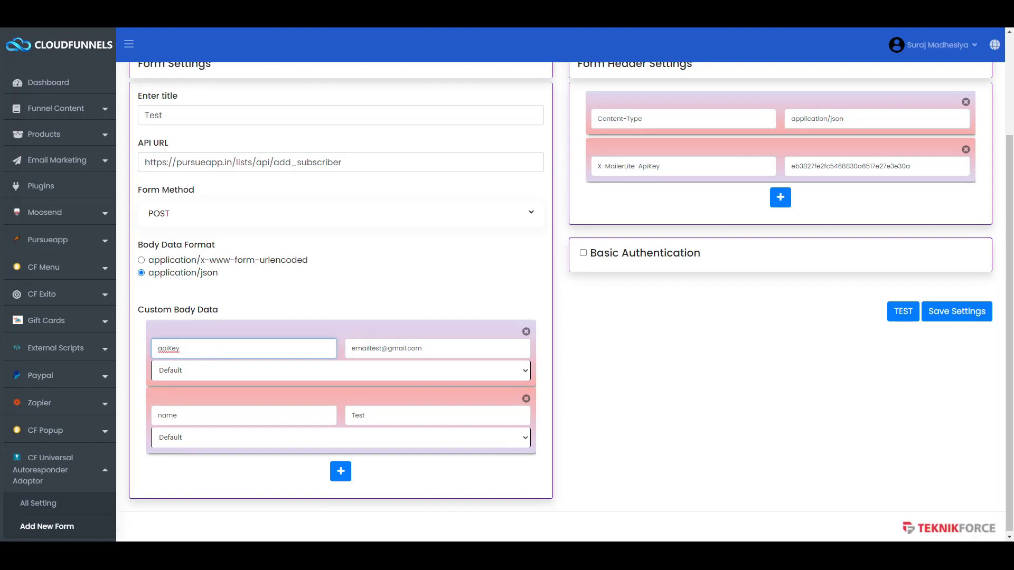
{"action": "key", "text": "ctrl+Tab"}
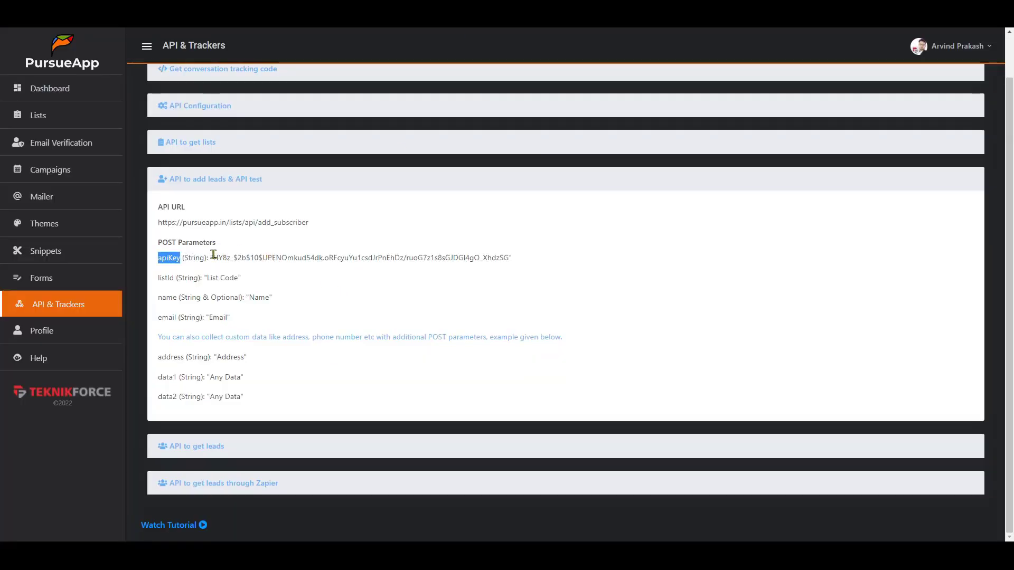
{"action": "left_click_drag", "start_coordinate": [213, 255], "coordinate": [508, 256]}
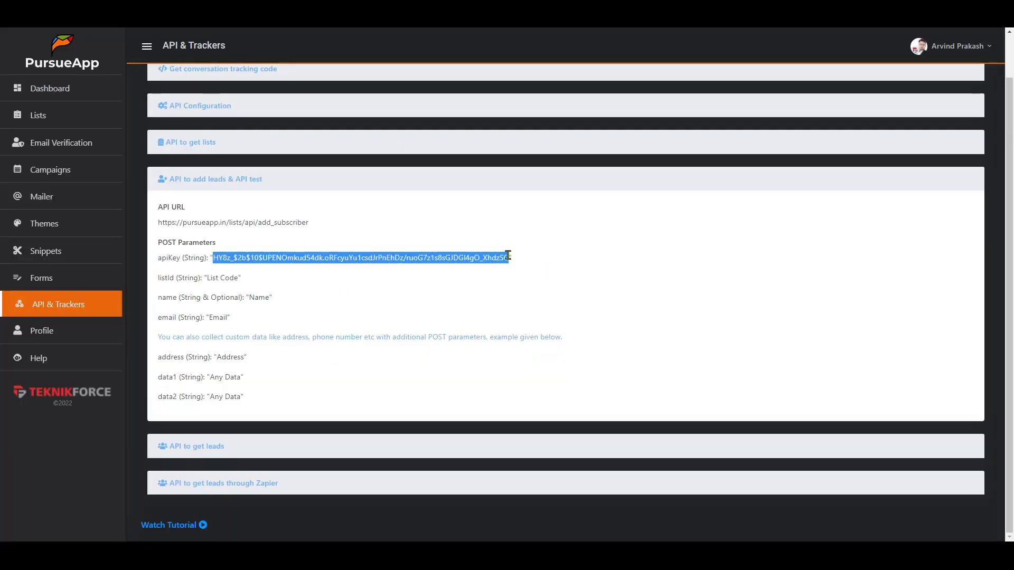
{"action": "scroll", "coordinate": [509, 256], "scroll_direction": "up", "scroll_amount": 1}
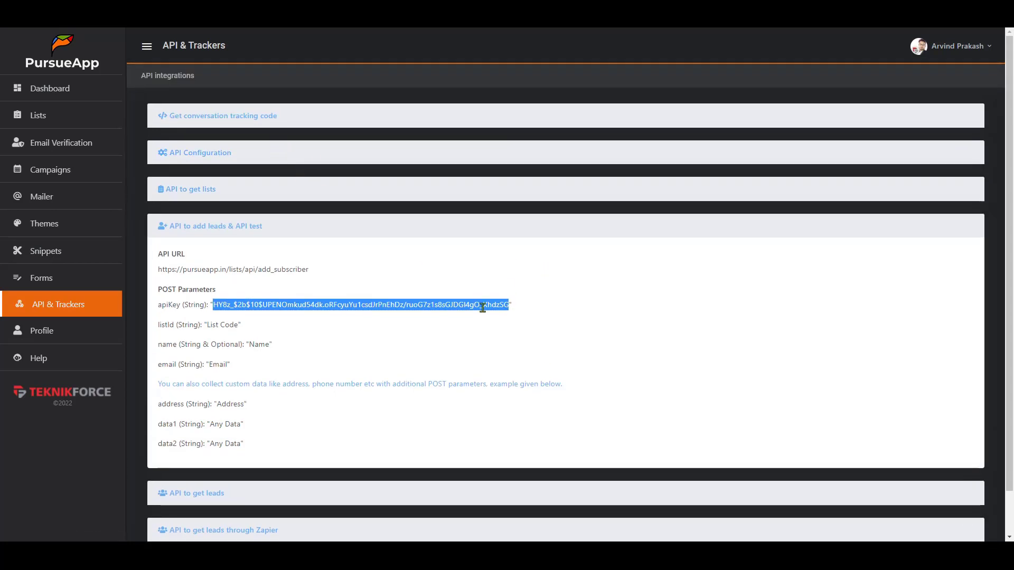
{"action": "key", "text": "ctrl+Tab"}
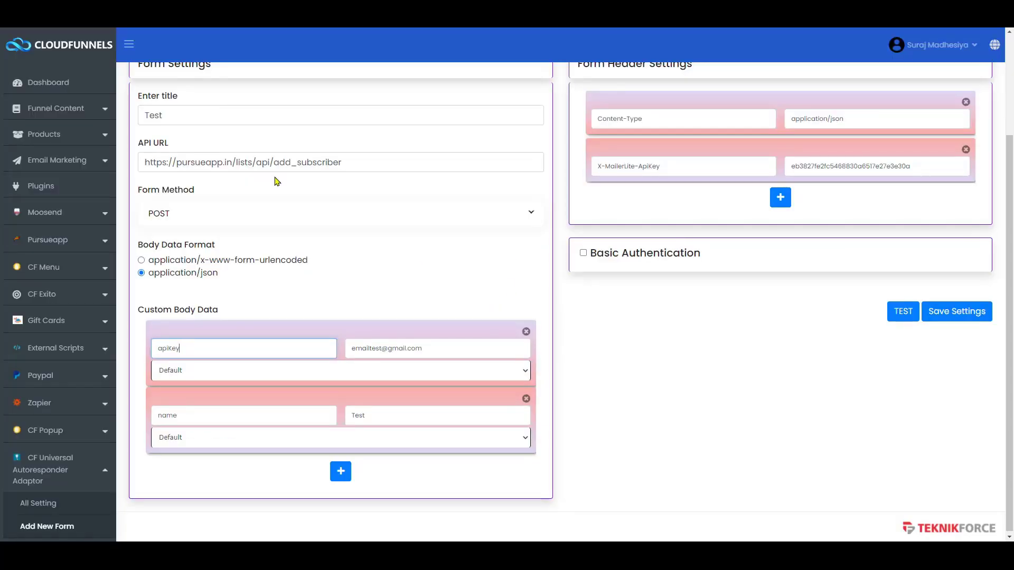
{"action": "key", "text": "Tab"}
{"action": "key", "text": "ctrl+v"}
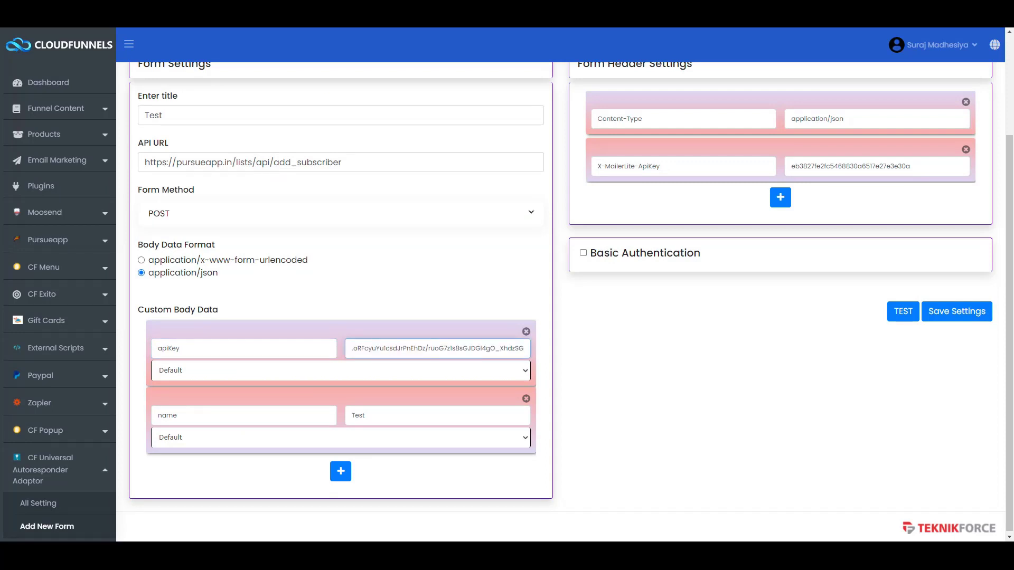
- Rename the second body key from name to listId and select its Test value
{"action": "key", "text": "ctrl+Tab"}
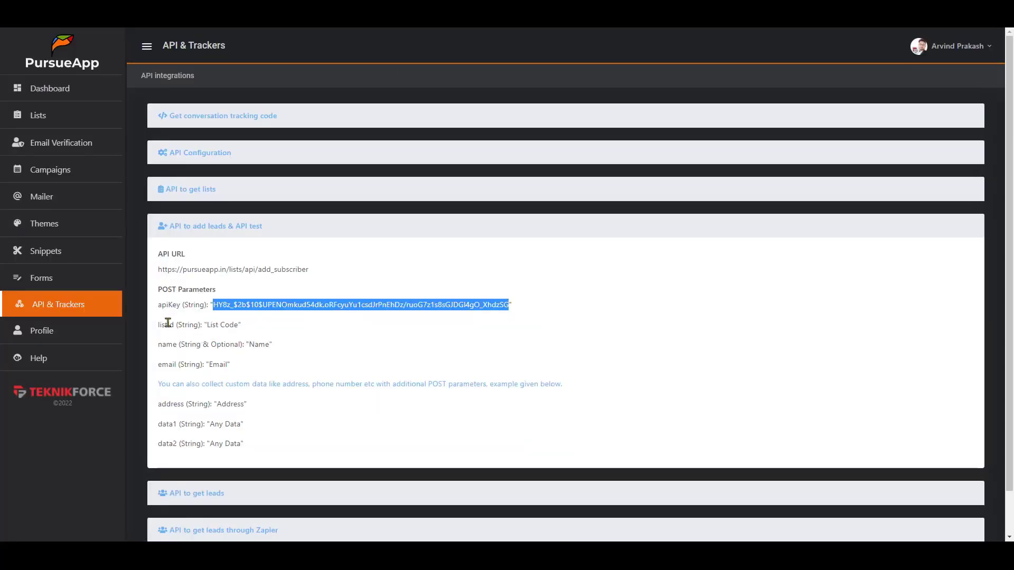
{"action": "double_click", "coordinate": [168, 322]}
{"action": "key", "text": "ctrl+c"}
{"action": "key", "text": "ctrl+Tab"}
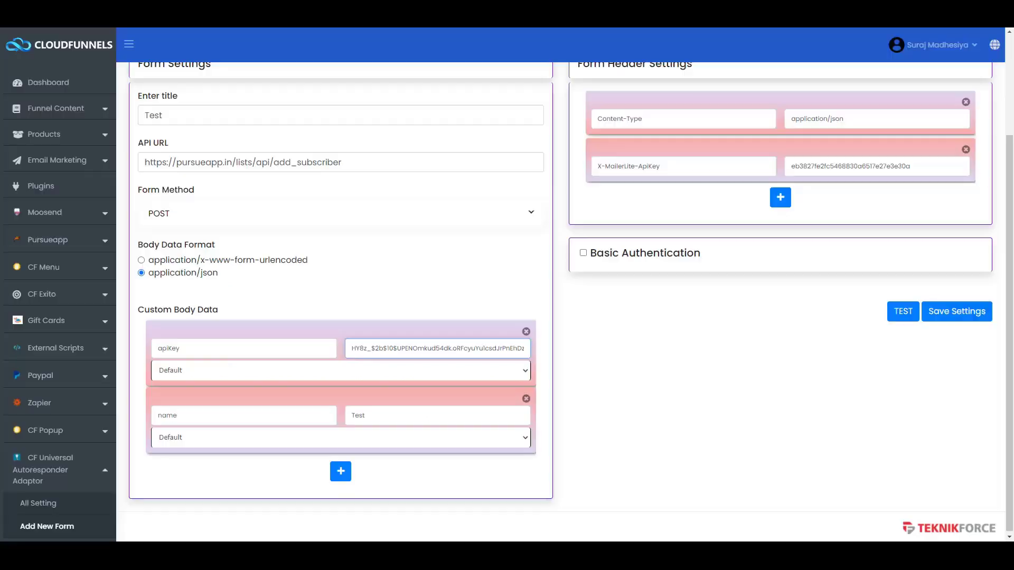
{"action": "left_click", "coordinate": [178, 413]}
{"action": "double_click", "coordinate": [178, 413]}
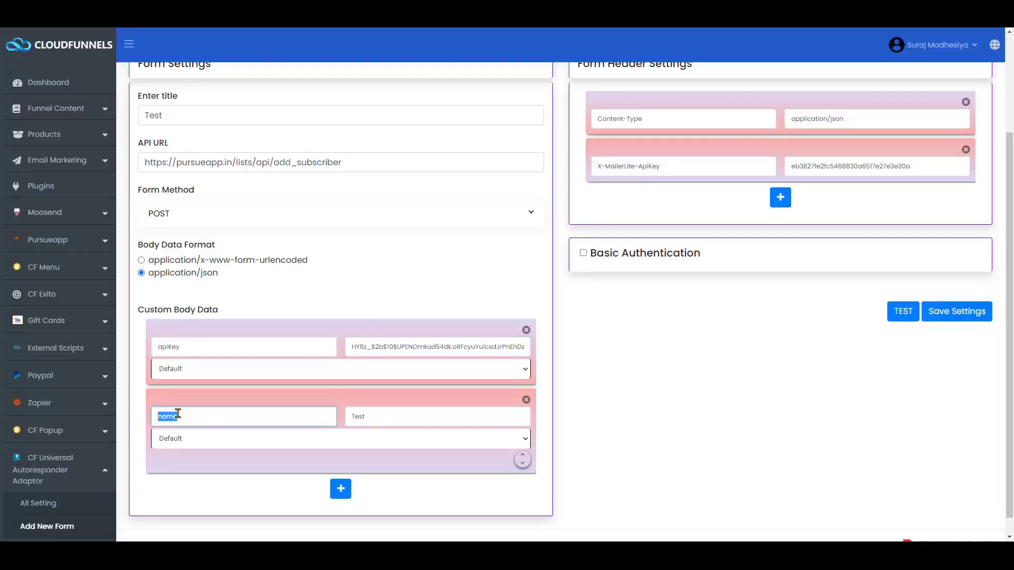
{"action": "key", "text": "ctrl+v"}
{"action": "double_click", "coordinate": [355, 415]}
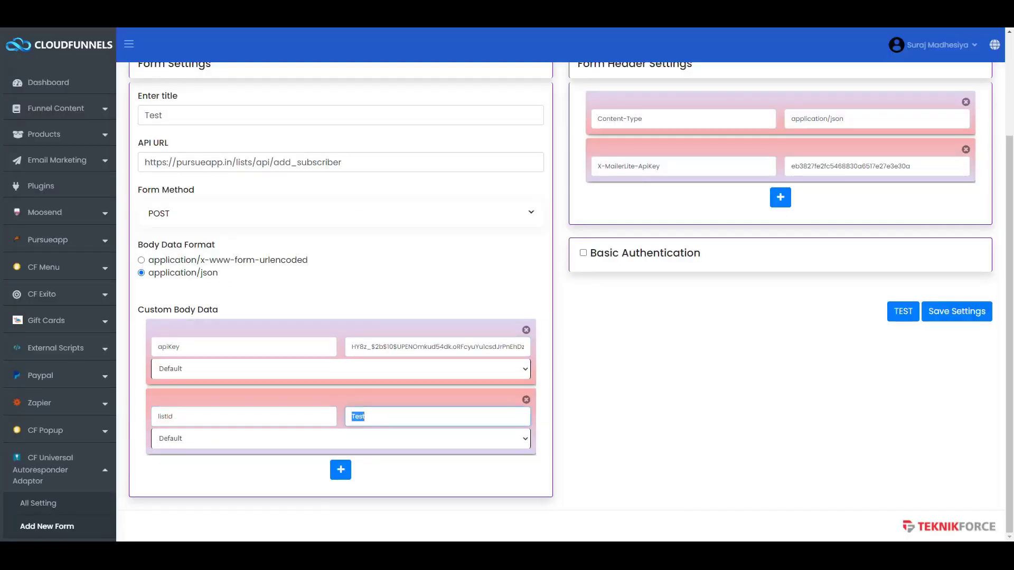
{"action": "key", "text": "ctrl+Tab"}
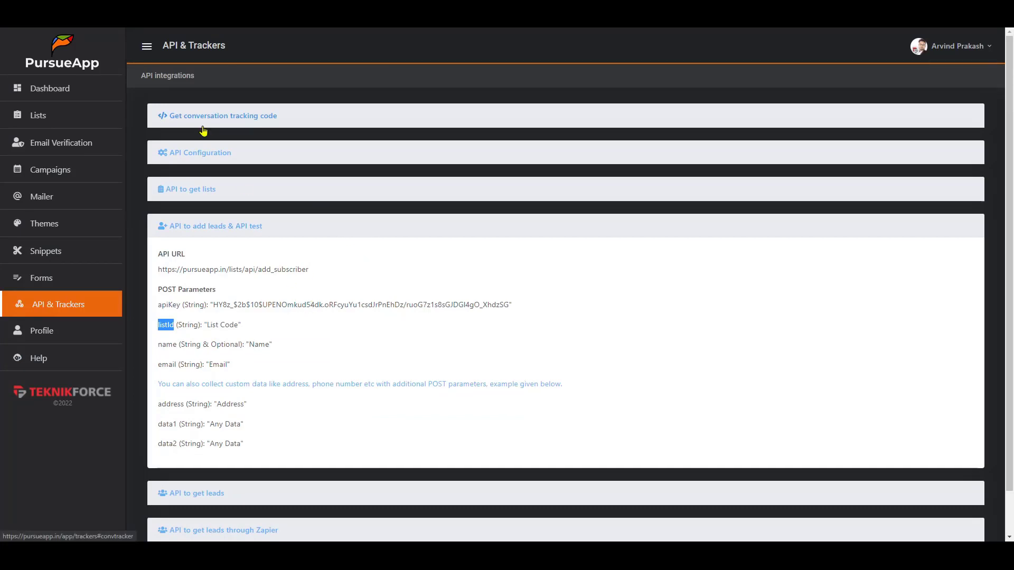
- Copy the CF Global list's API key in PursueApp and paste it as the listId value
{"action": "left_click", "coordinate": [59, 121]}
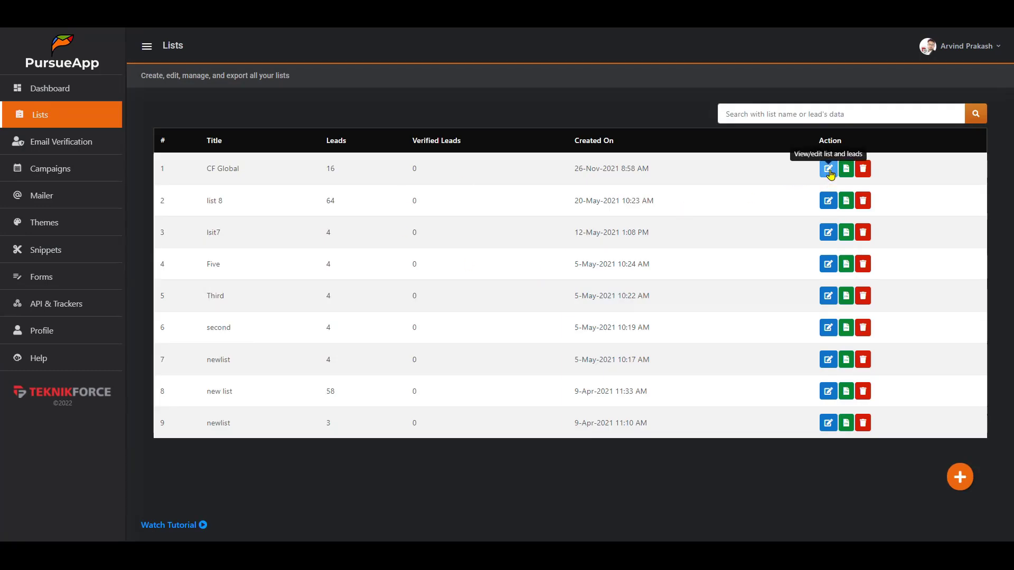
{"action": "left_click", "coordinate": [828, 168]}
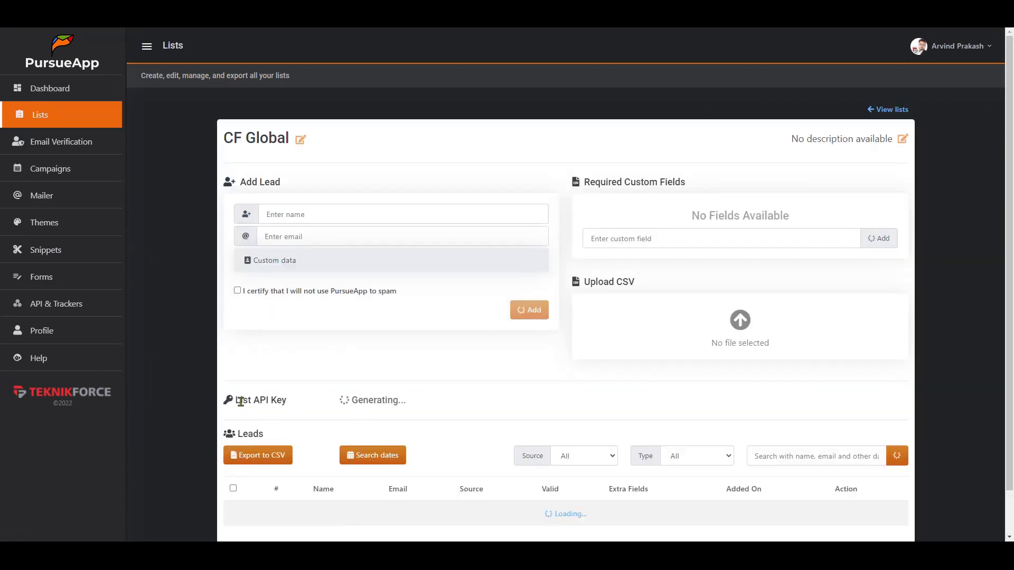
{"action": "left_click", "coordinate": [511, 400]}
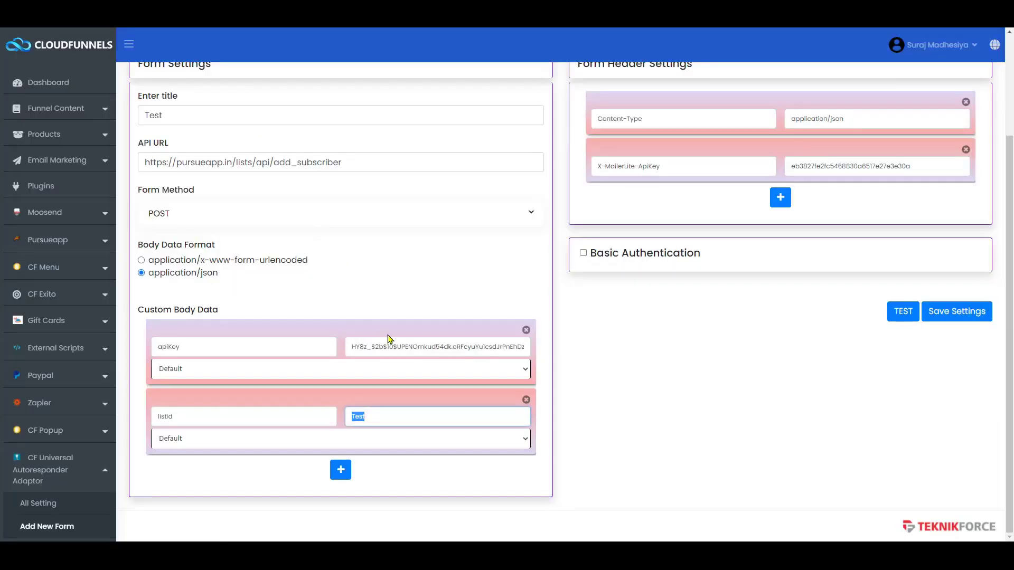
{"action": "key", "text": "ctrl+v"}
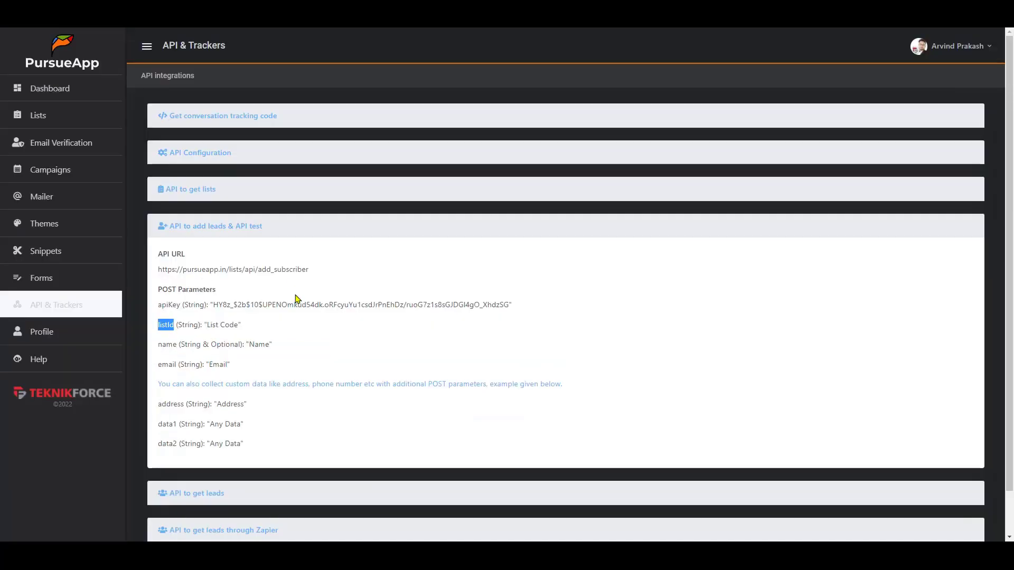
- Find the name and email parameters in PursueApp's parameter list and copy email
{"action": "scroll", "coordinate": [295, 296], "scroll_direction": "down", "scroll_amount": 2}
{"action": "double_click", "coordinate": [171, 305]}
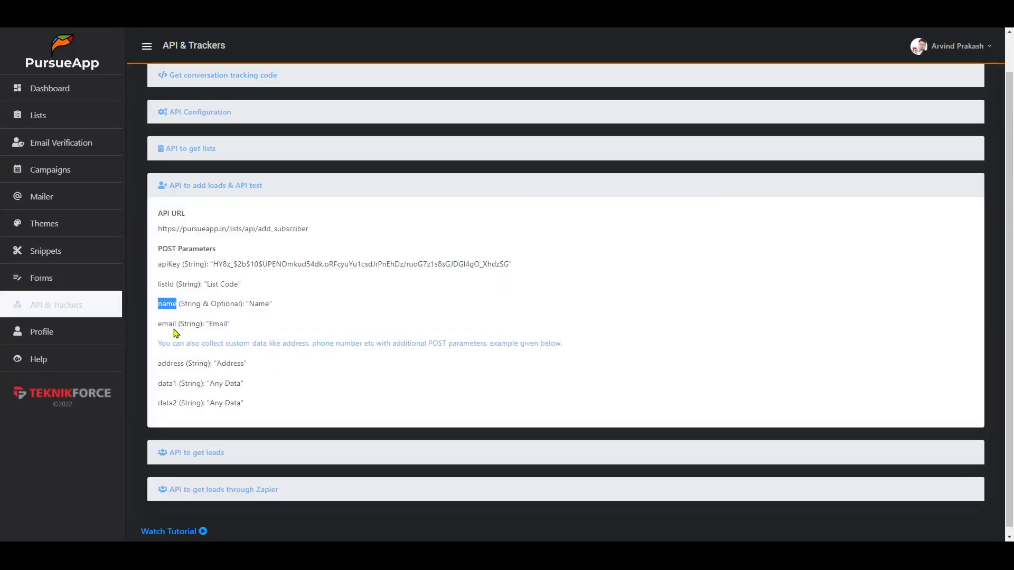
{"action": "double_click", "coordinate": [171, 323]}
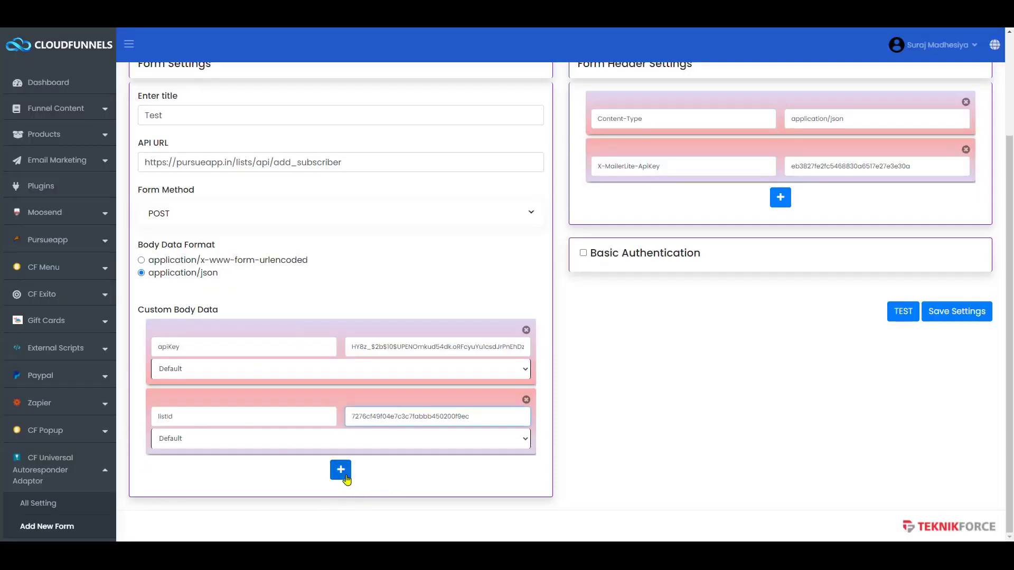
- Add a custom body data row with key 'email' and a test e-mail address as its value
{"action": "left_click", "coordinate": [341, 469]}
{"action": "left_click", "coordinate": [245, 483]}
{"action": "key", "text": "ctrl+v"}
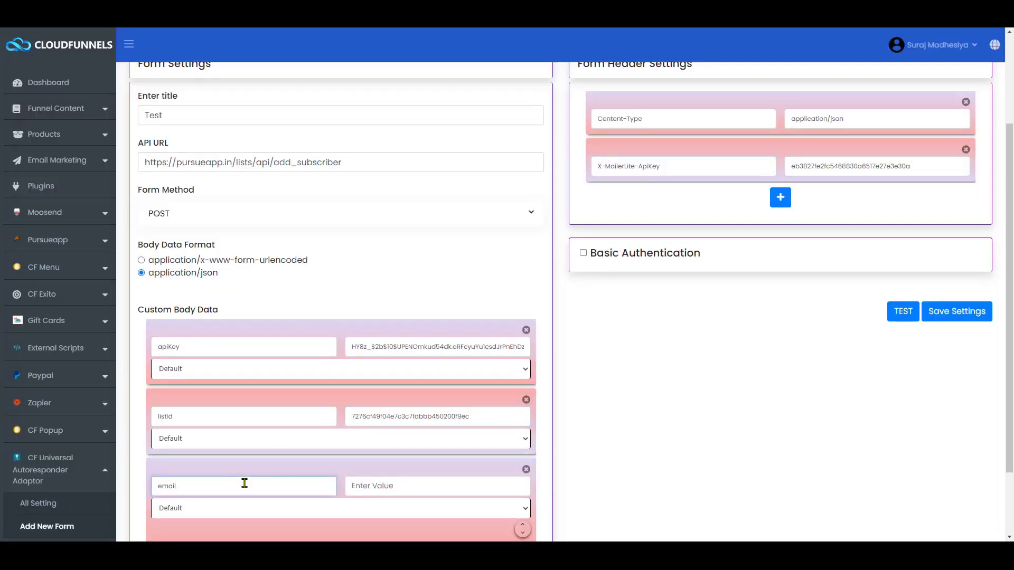
{"action": "key", "text": "Tab"}
{"action": "key", "text": "ctrl+v"}
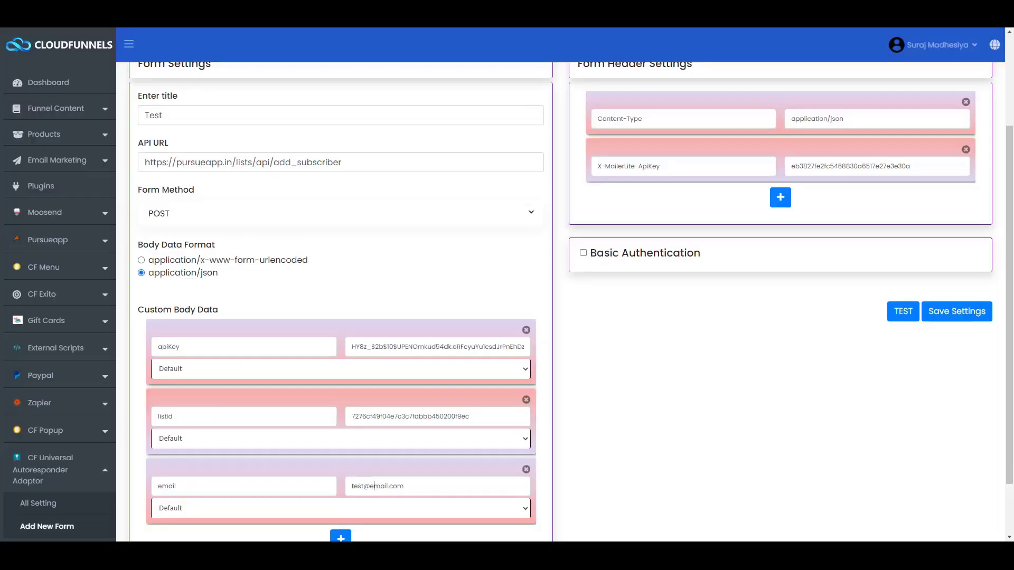
- Remove the X-MailerLite-ApiKey header so only Content-Type remains
{"action": "mouse_move", "coordinate": [902, 175]}
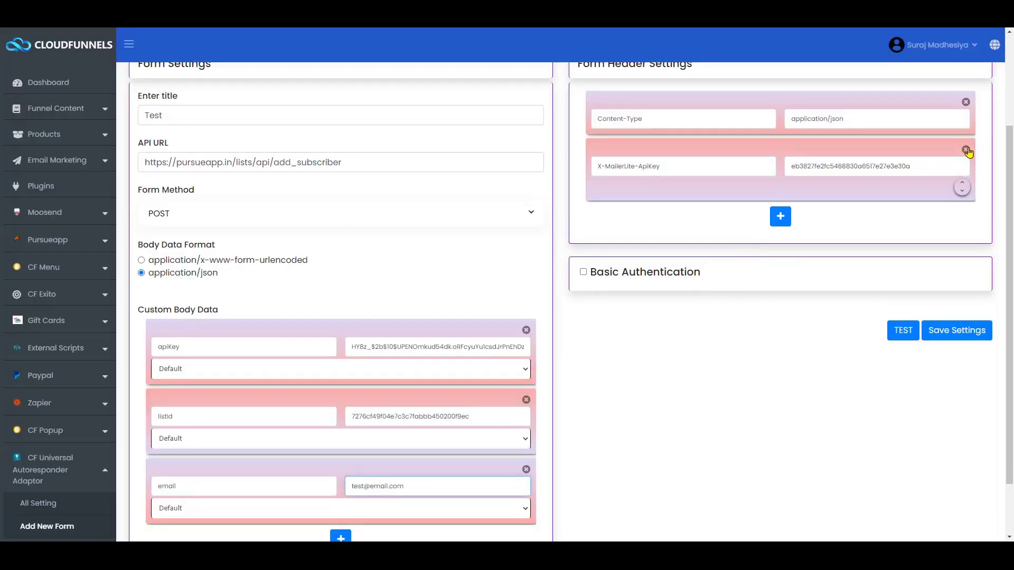
{"action": "left_click", "coordinate": [967, 151]}
{"action": "scroll", "coordinate": [702, 338], "scroll_direction": "up", "scroll_amount": 3}
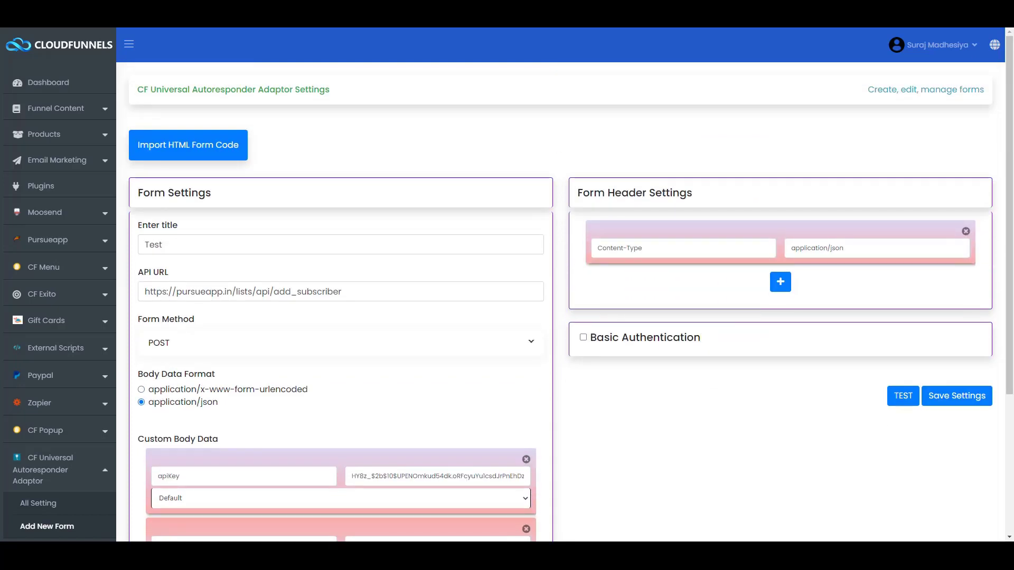
{"action": "key", "text": "alt+Tab"}
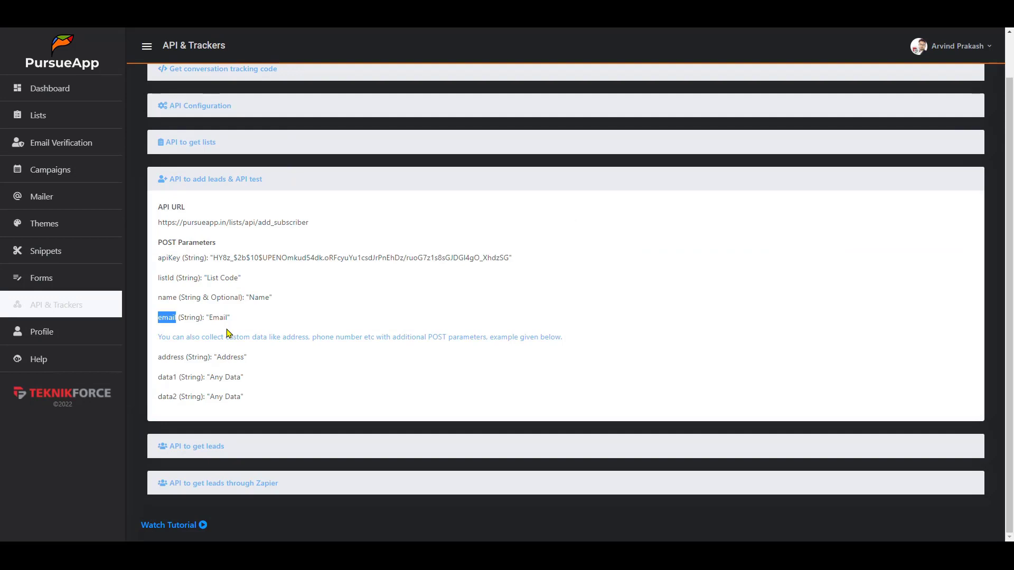
{"action": "key", "text": "alt+Tab"}
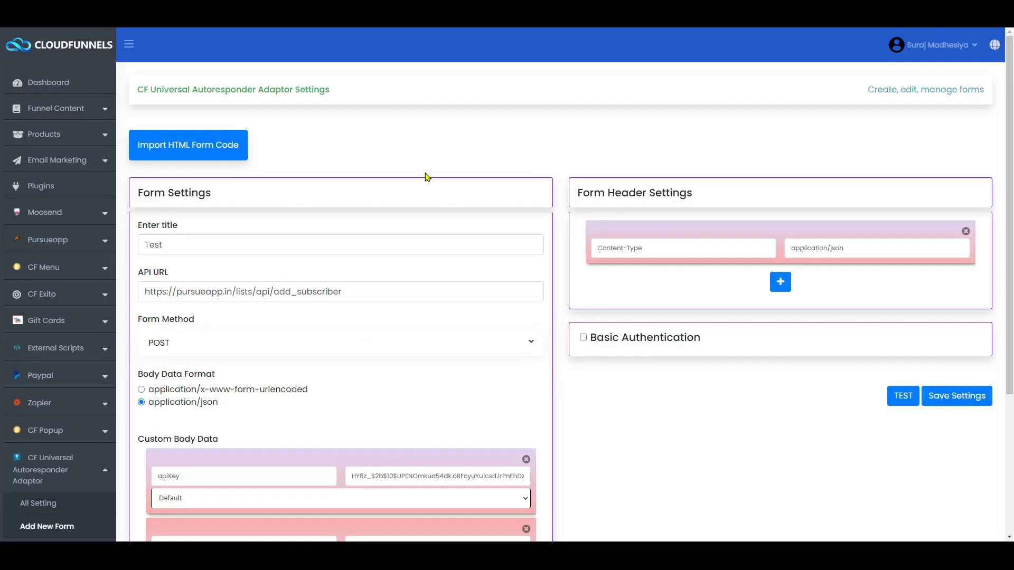
- Run a test request, confirm Status 200 with a new subscriber ID, then close the results
{"action": "left_click", "coordinate": [911, 396]}
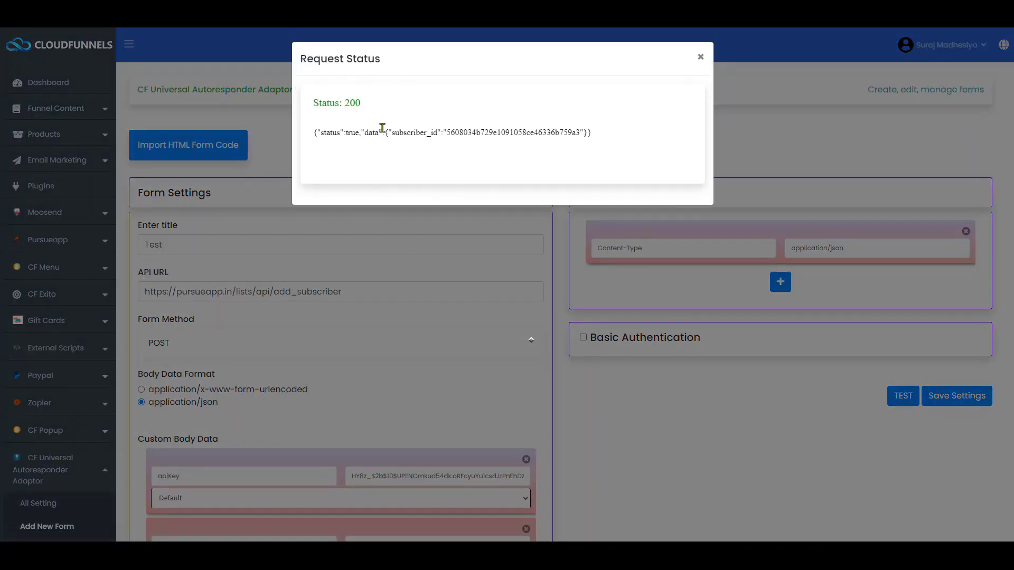
{"action": "triple_click", "coordinate": [379, 129]}
{"action": "left_click", "coordinate": [380, 129]}
{"action": "triple_click", "coordinate": [380, 129]}
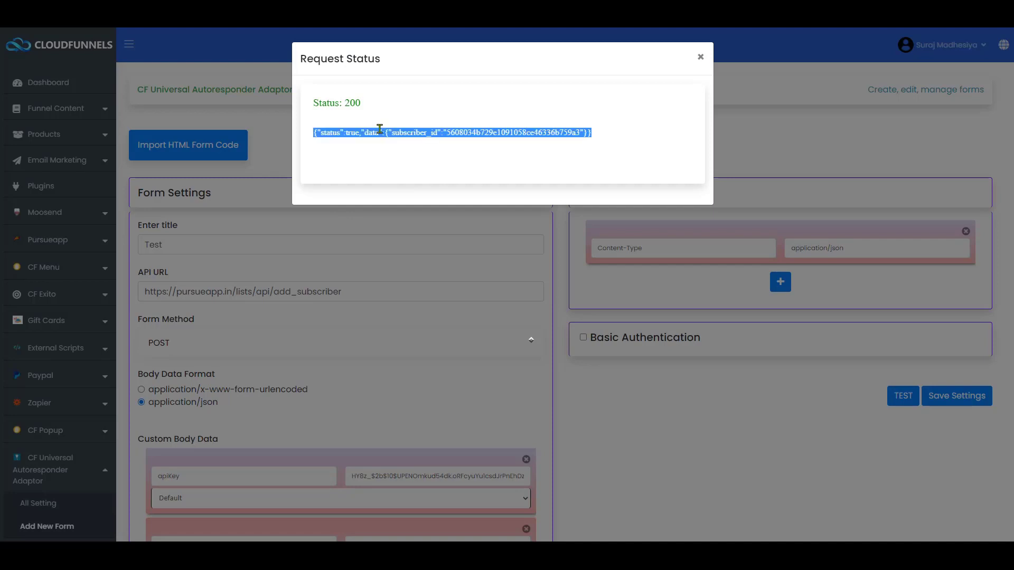
{"action": "left_click", "coordinate": [696, 59]}
{"action": "scroll", "coordinate": [569, 190], "scroll_direction": "down", "scroll_amount": 1}
{"action": "scroll", "coordinate": [570, 191], "scroll_direction": "down", "scroll_amount": 2}
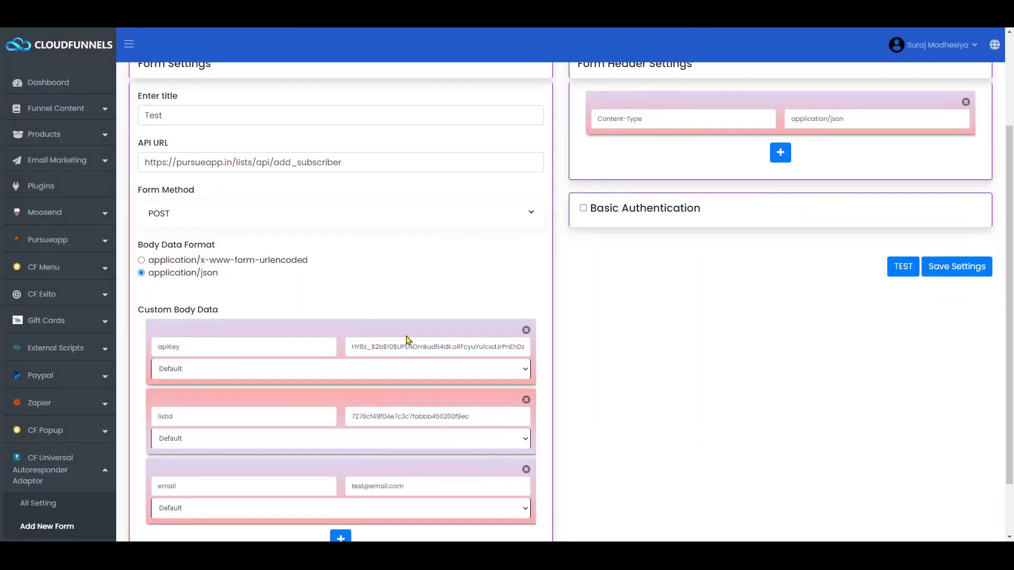
- Go to Funnels and sites, edit the Sales Test funnel, and open its Salespage in the builder
{"action": "scroll", "coordinate": [376, 351], "scroll_direction": "down", "scroll_amount": 1}
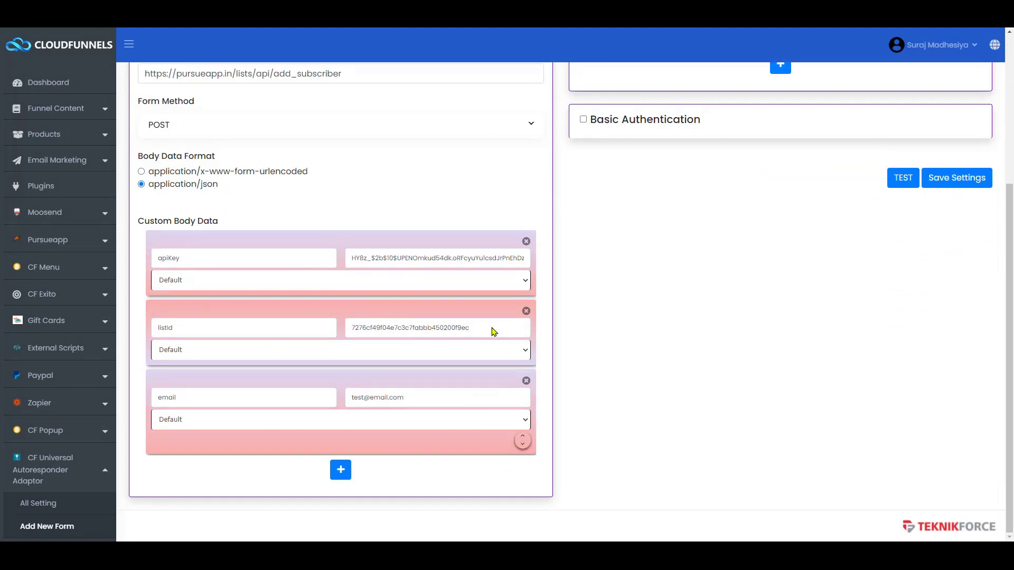
{"action": "scroll", "coordinate": [367, 268], "scroll_direction": "up", "scroll_amount": 5}
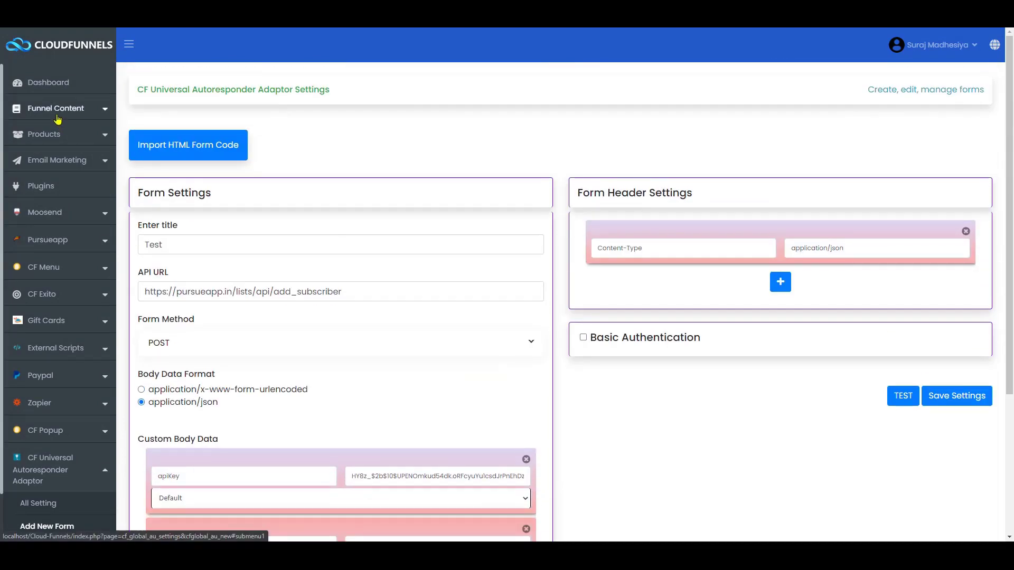
{"action": "left_click", "coordinate": [59, 114]}
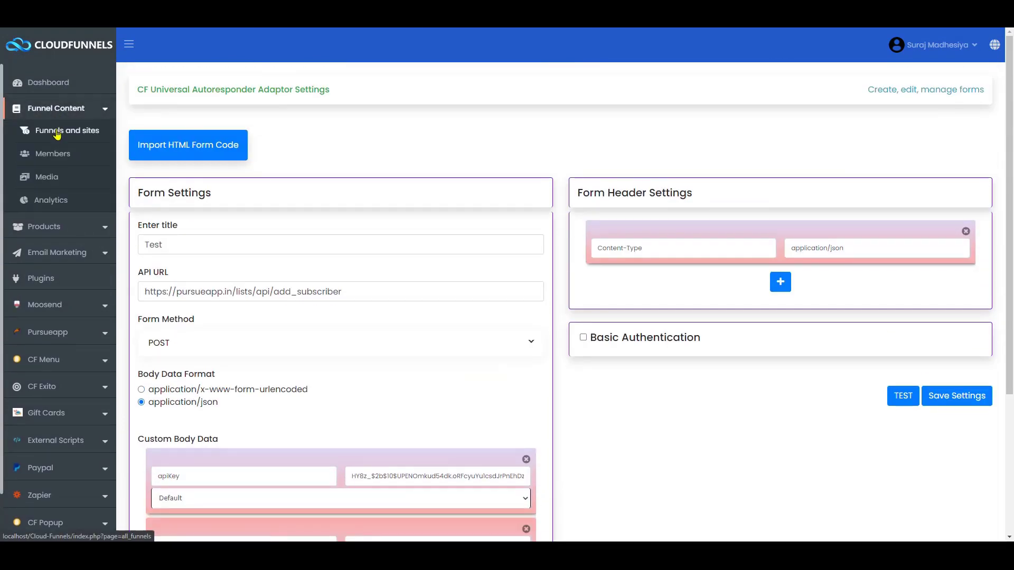
{"action": "left_click", "coordinate": [57, 133]}
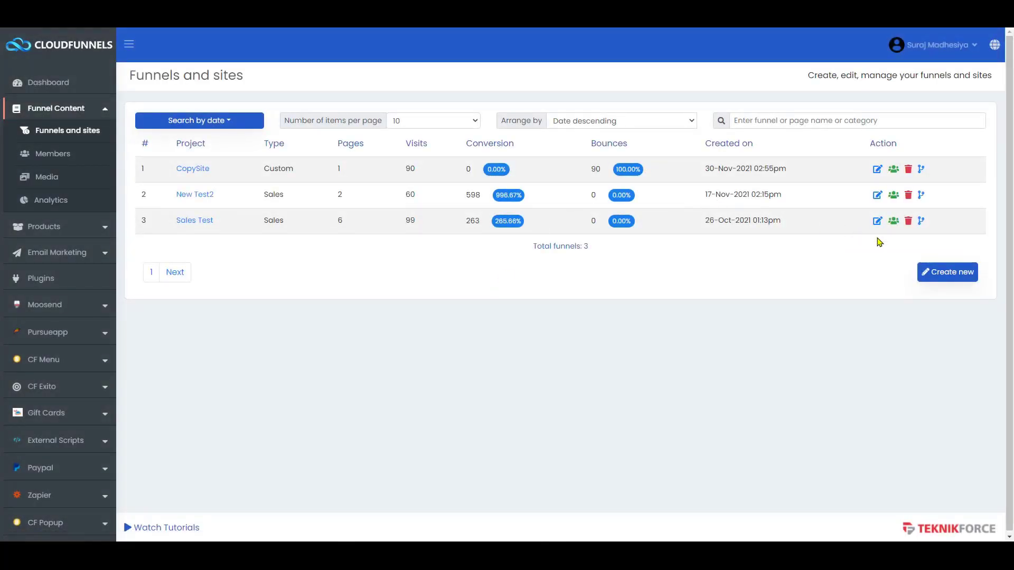
{"action": "left_click", "coordinate": [877, 221]}
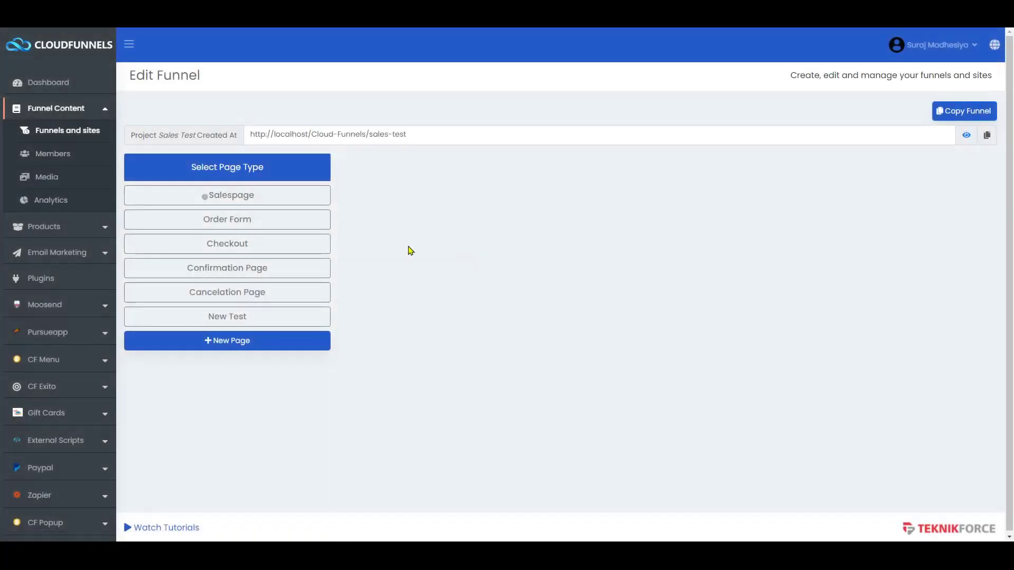
{"action": "left_click", "coordinate": [247, 192]}
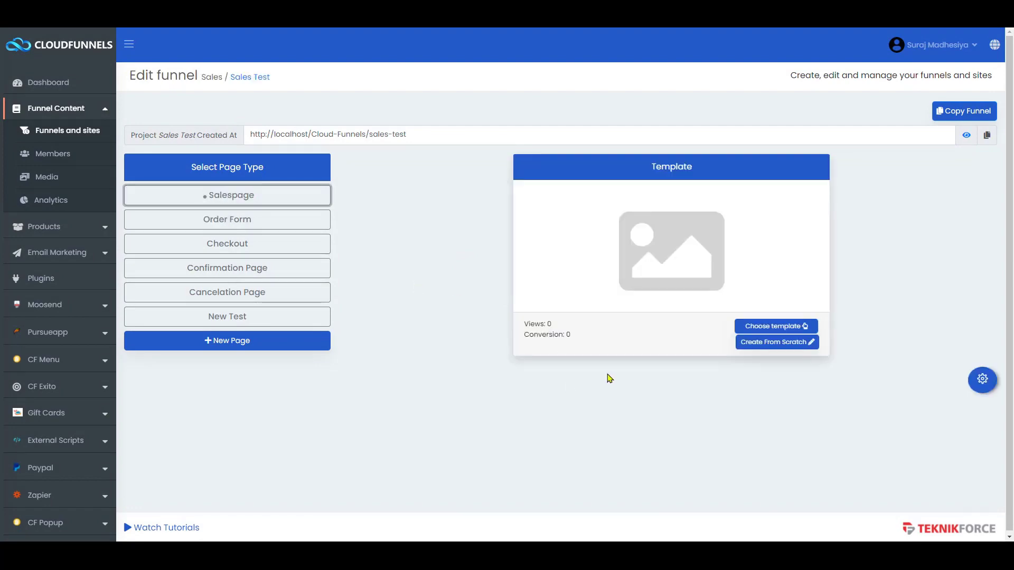
{"action": "left_click", "coordinate": [791, 344]}
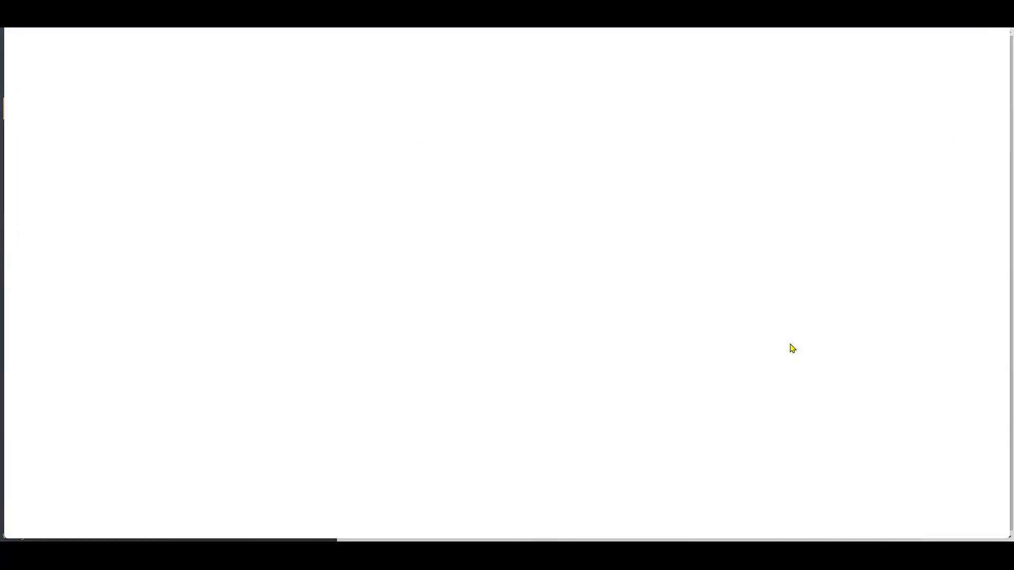
- Verify the salespage form's Full Name input uses the input name 'name'
{"action": "scroll", "coordinate": [444, 297], "scroll_direction": "down", "scroll_amount": 4}
{"action": "scroll", "coordinate": [443, 297], "scroll_direction": "down", "scroll_amount": 12}
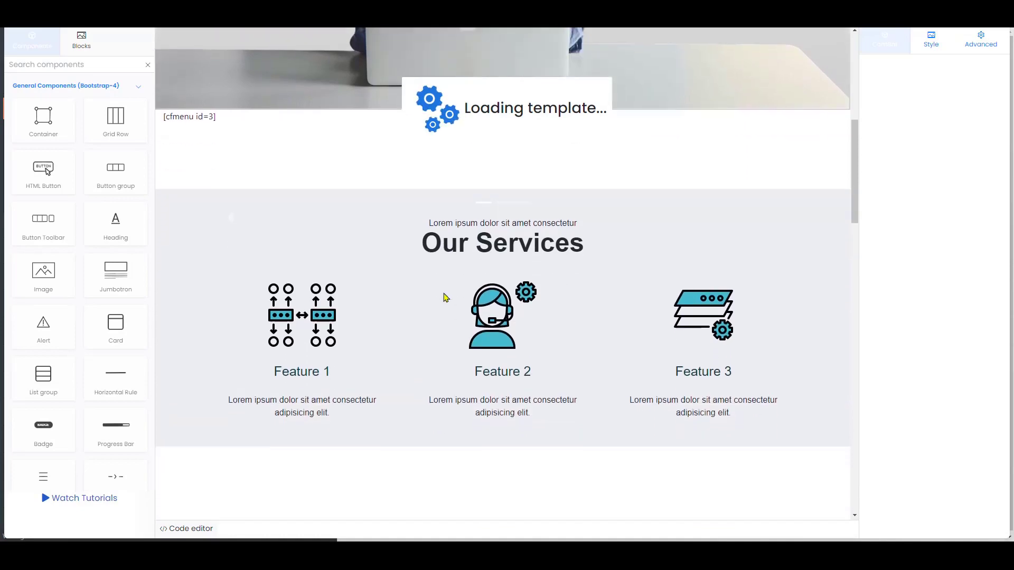
{"action": "scroll", "coordinate": [444, 296], "scroll_direction": "down", "scroll_amount": 12}
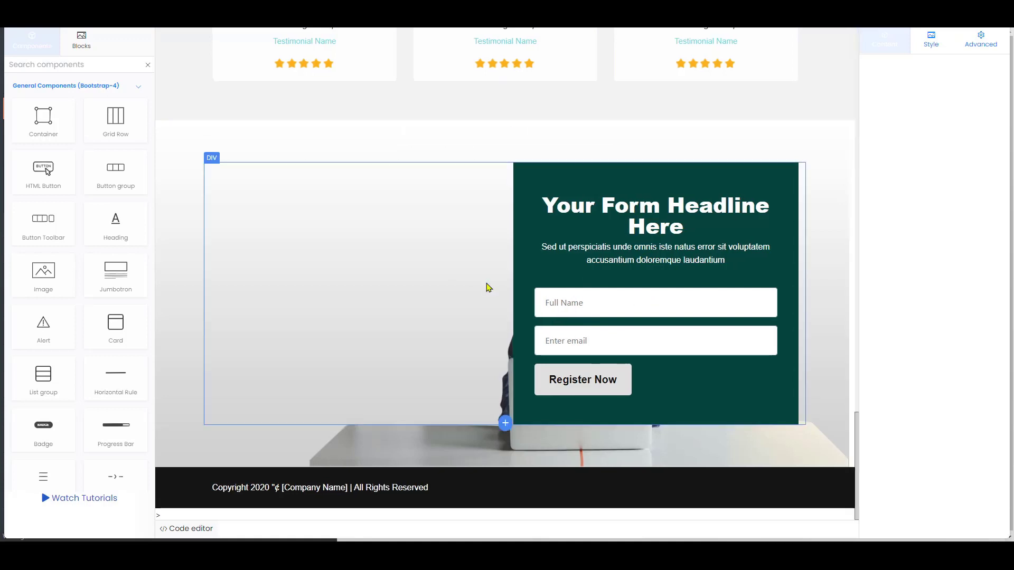
{"action": "left_click", "coordinate": [605, 303]}
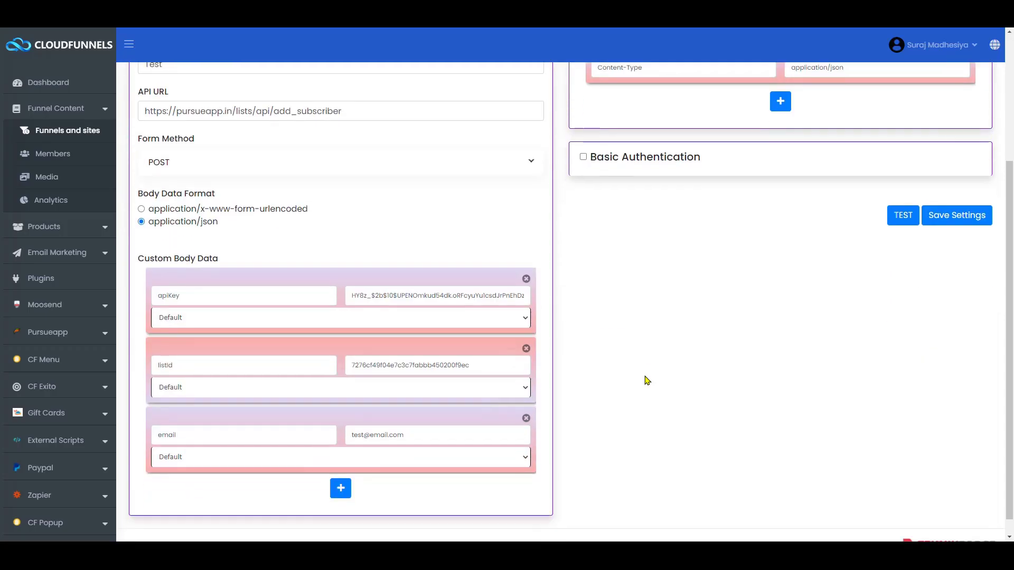
{"action": "scroll", "coordinate": [338, 401], "scroll_direction": "down", "scroll_amount": 1}
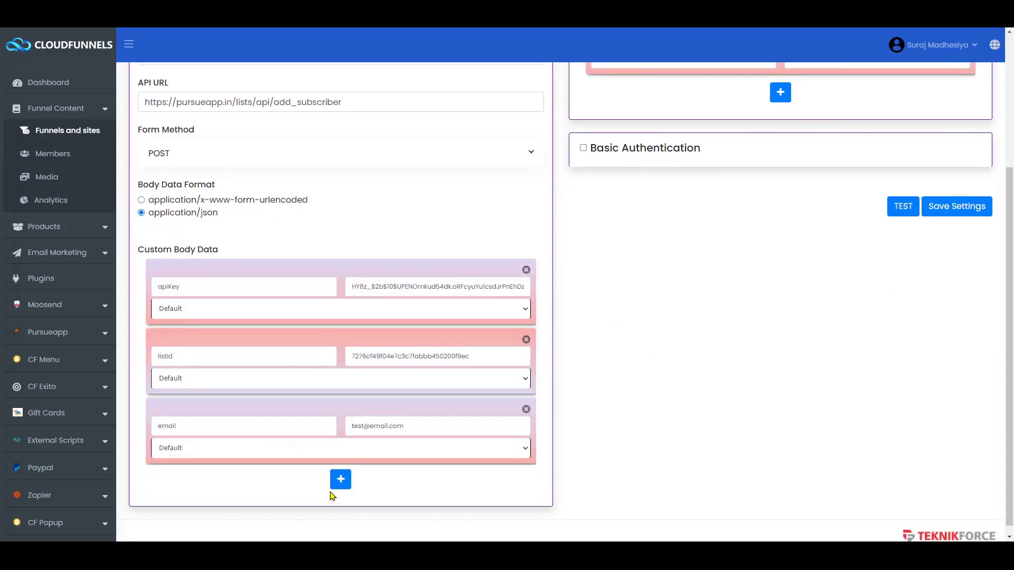
- Add a body data row with input name 'name', value {name}, and type Custom
{"action": "left_click", "coordinate": [341, 486]}
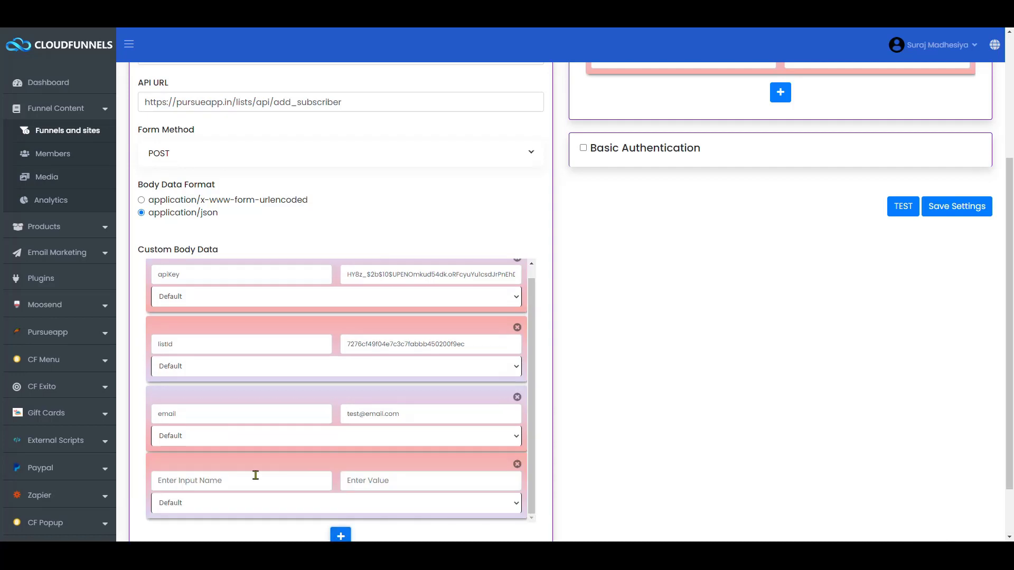
{"action": "left_click", "coordinate": [209, 483]}
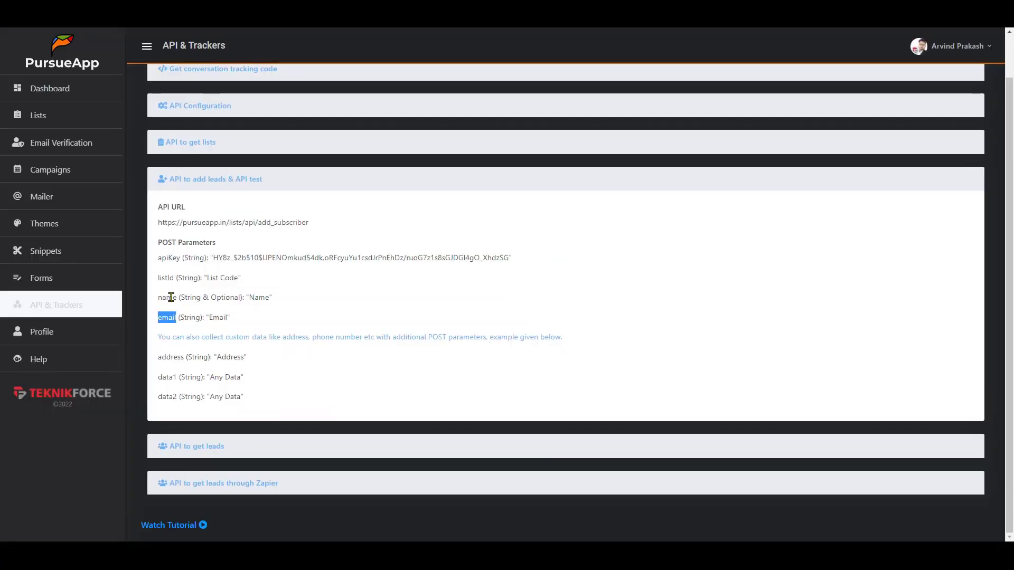
{"action": "double_click", "coordinate": [171, 297]}
{"action": "key", "text": "ctrl+c"}
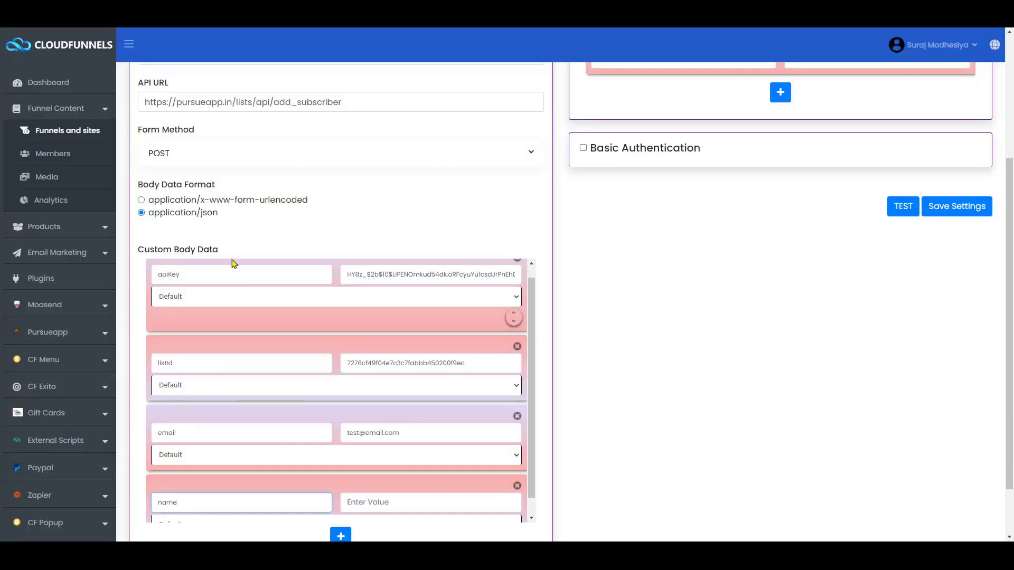
{"action": "key", "text": "ctrl+a"}
{"action": "key", "text": "ctrl+v"}
{"action": "scroll", "coordinate": [397, 469], "scroll_direction": "down", "scroll_amount": 1}
{"action": "left_click", "coordinate": [395, 464]}
{"action": "type", "text": "{}"}
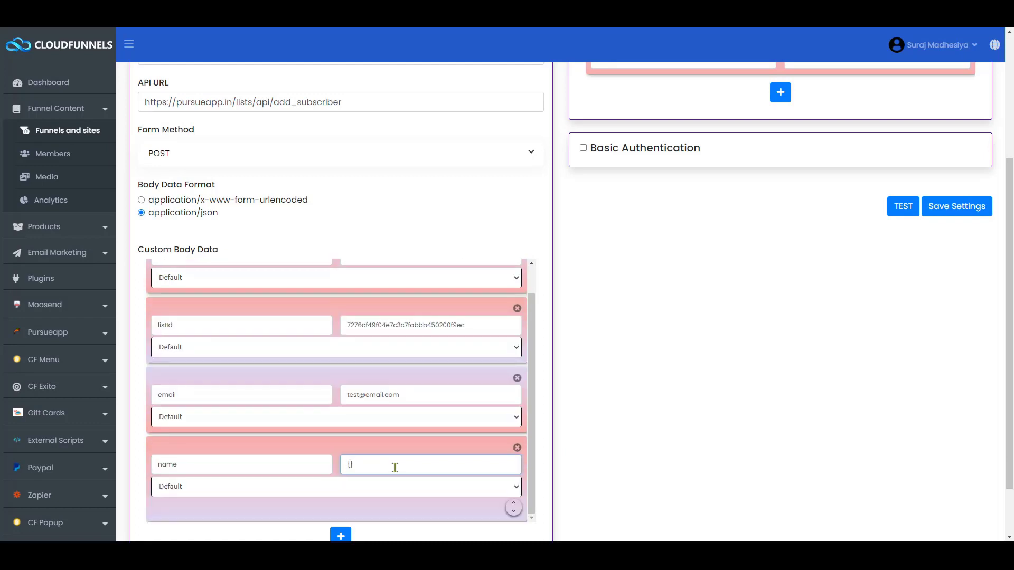
{"action": "left_click", "coordinate": [304, 489]}
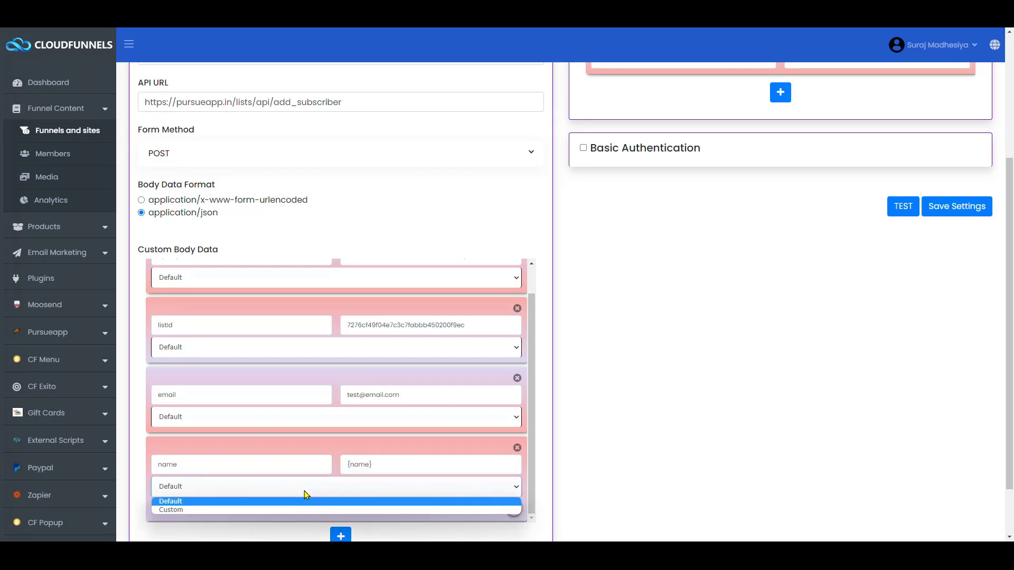
{"action": "left_click", "coordinate": [262, 511]}
{"action": "scroll", "coordinate": [423, 465], "scroll_direction": "up", "scroll_amount": 1}
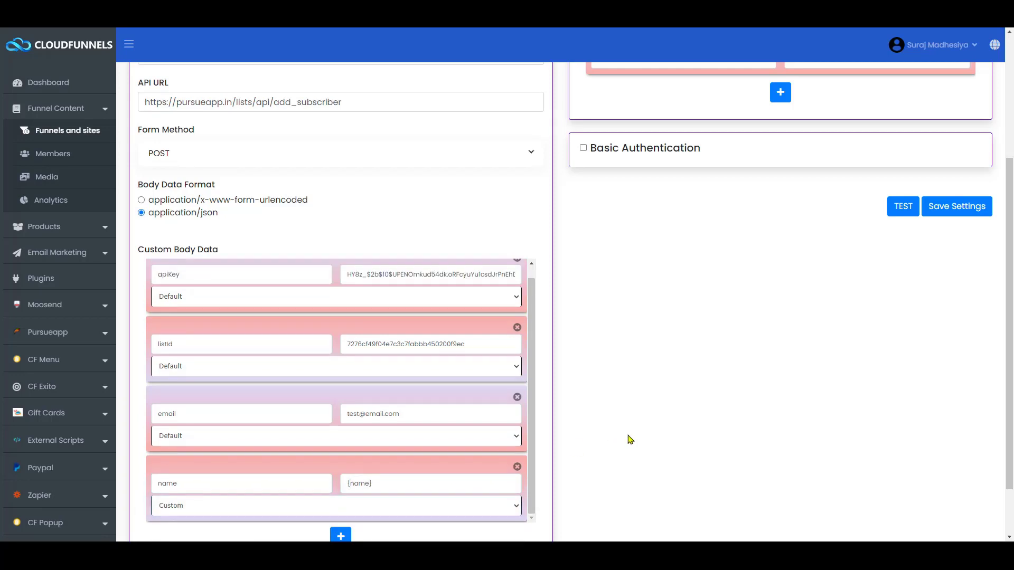
{"action": "left_click", "coordinate": [411, 284]}
{"action": "triple_click", "coordinate": [387, 415]}
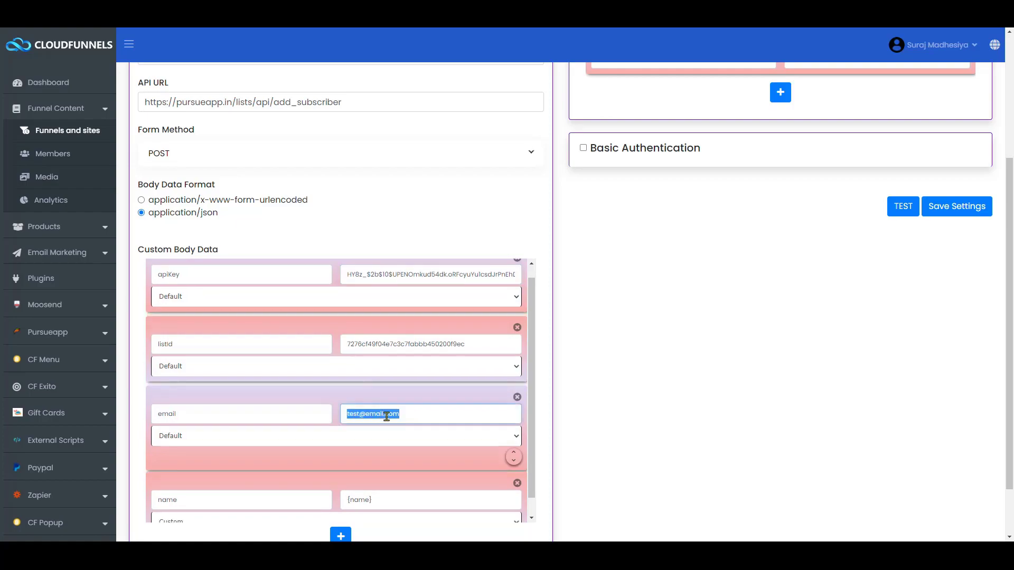
{"action": "key", "text": "alt+Tab"}
{"action": "left_click", "coordinate": [585, 341]}
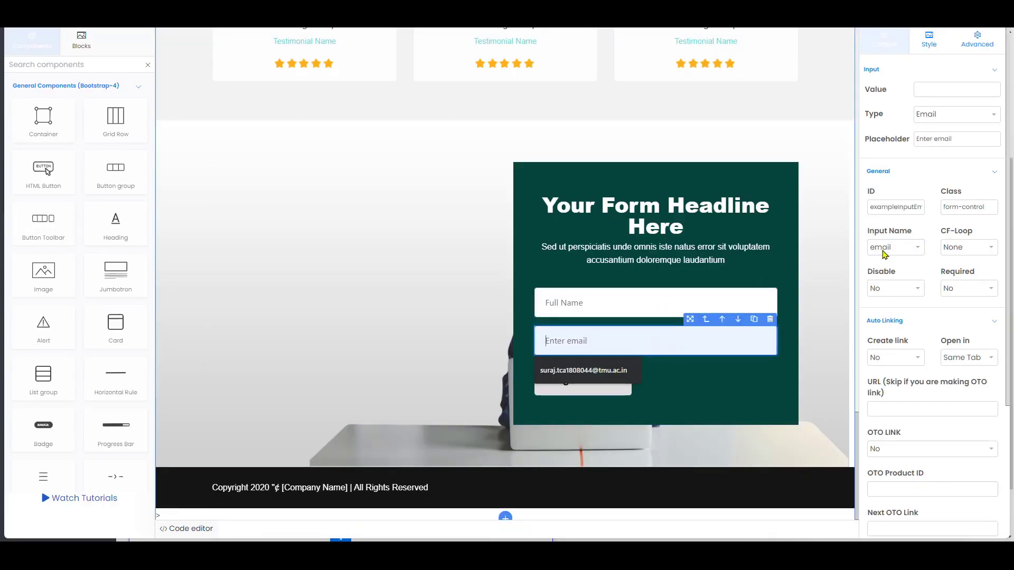
{"action": "key", "text": "alt+Tab"}
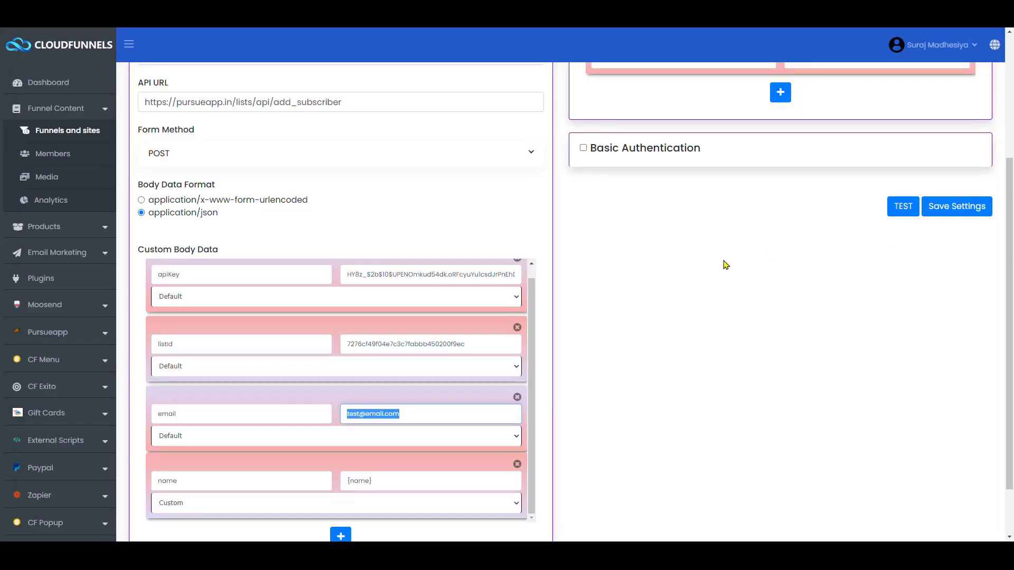
{"action": "type", "text": "{}"}
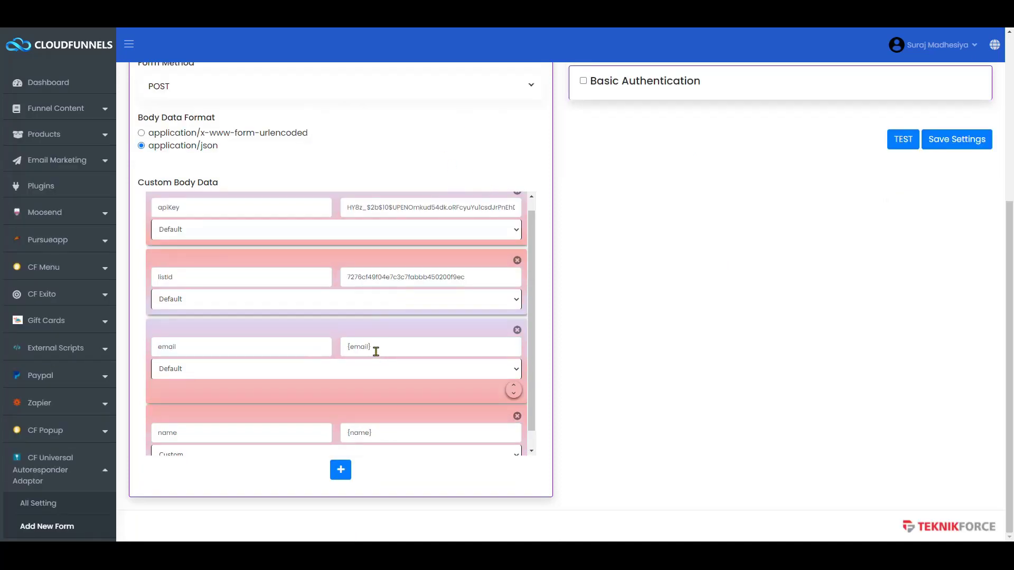
{"action": "left_click", "coordinate": [312, 372]}
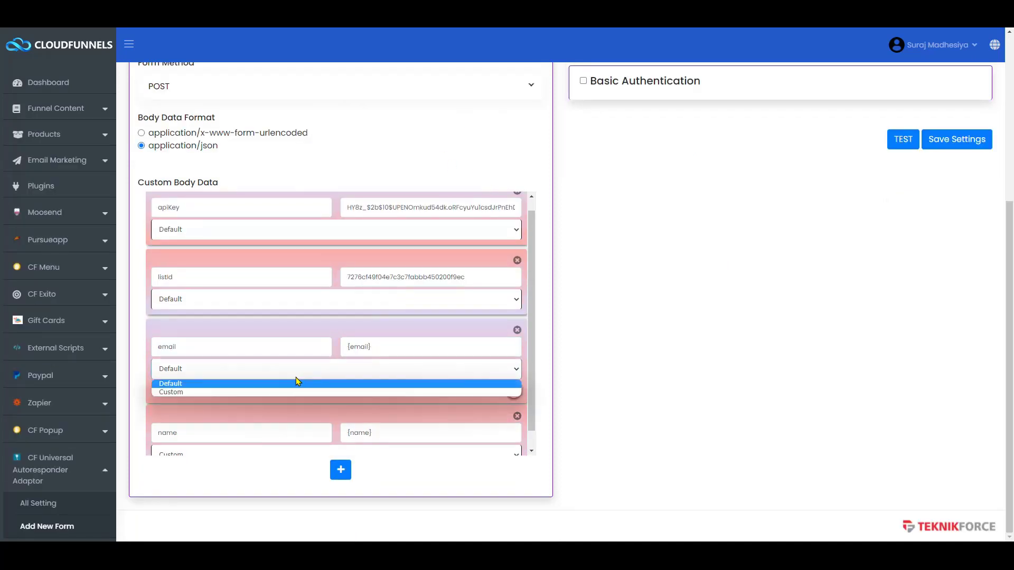
{"action": "left_click", "coordinate": [290, 393]}
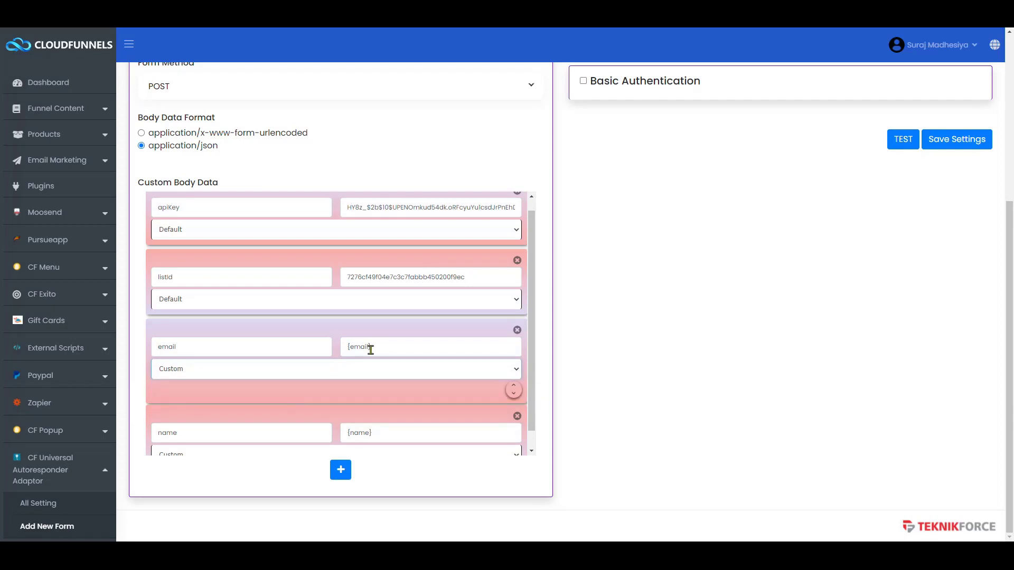
{"action": "left_click_drag", "start_coordinate": [374, 347], "coordinate": [328, 346]}
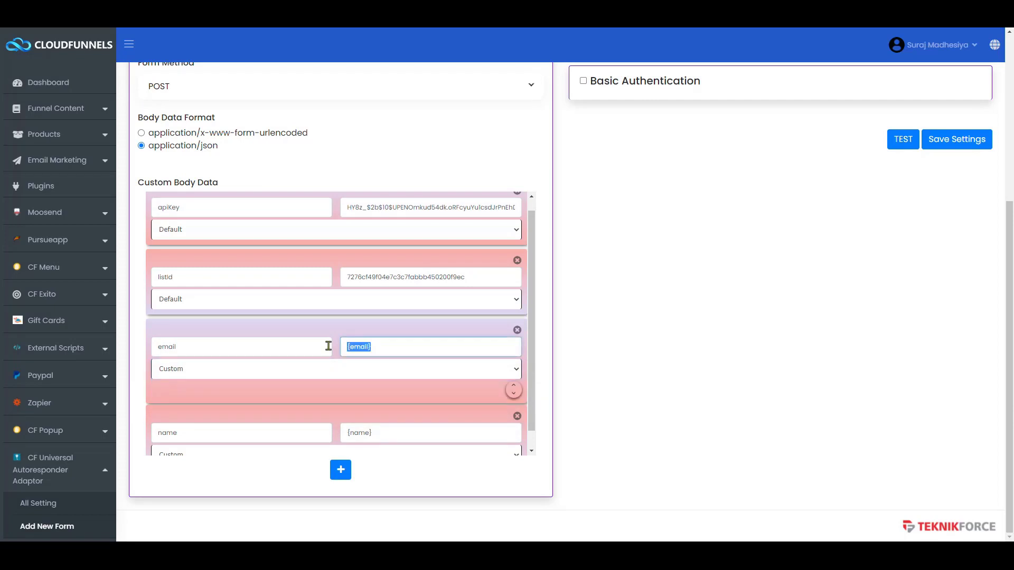
{"action": "left_click", "coordinate": [378, 352]}
{"action": "key", "text": "ctrl+a"}
{"action": "left_click", "coordinate": [945, 141]}
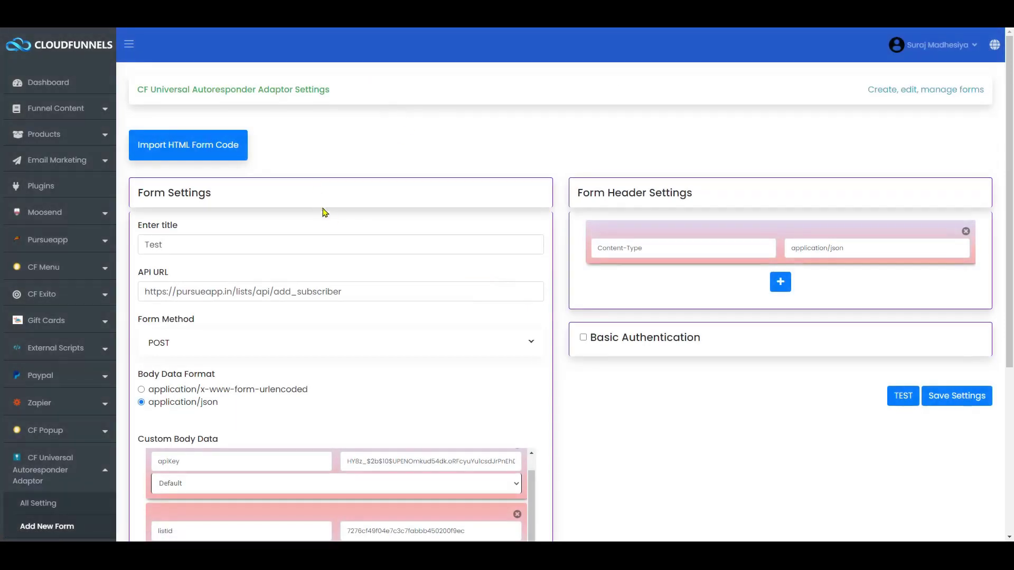
- Keep the saved Test form by cancelling its deletion, then pick the Sales Test funnel's Salespage
{"action": "scroll", "coordinate": [332, 210], "scroll_direction": "down", "scroll_amount": 3}
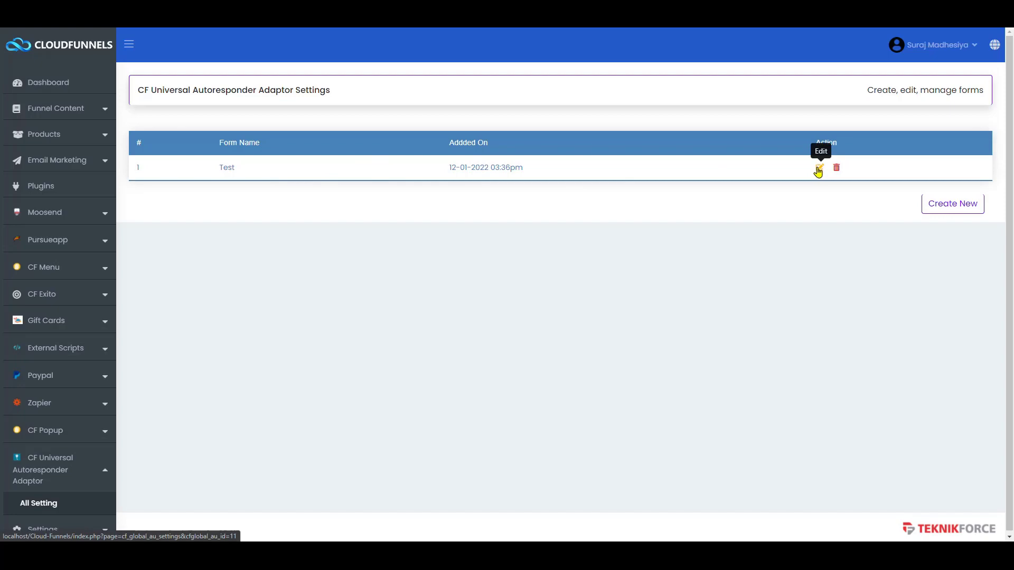
{"action": "left_click", "coordinate": [818, 169]}
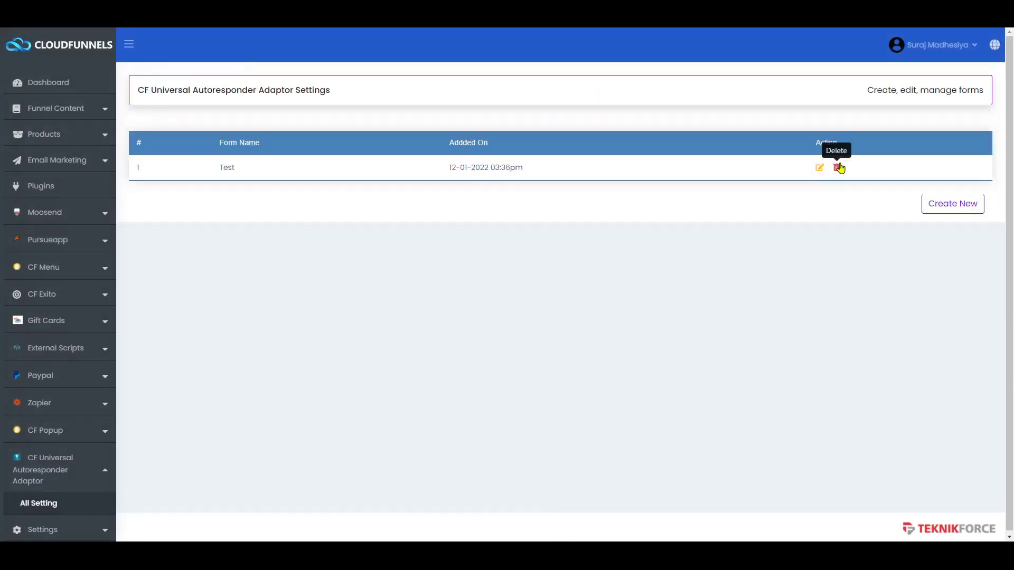
{"action": "left_click", "coordinate": [839, 168]}
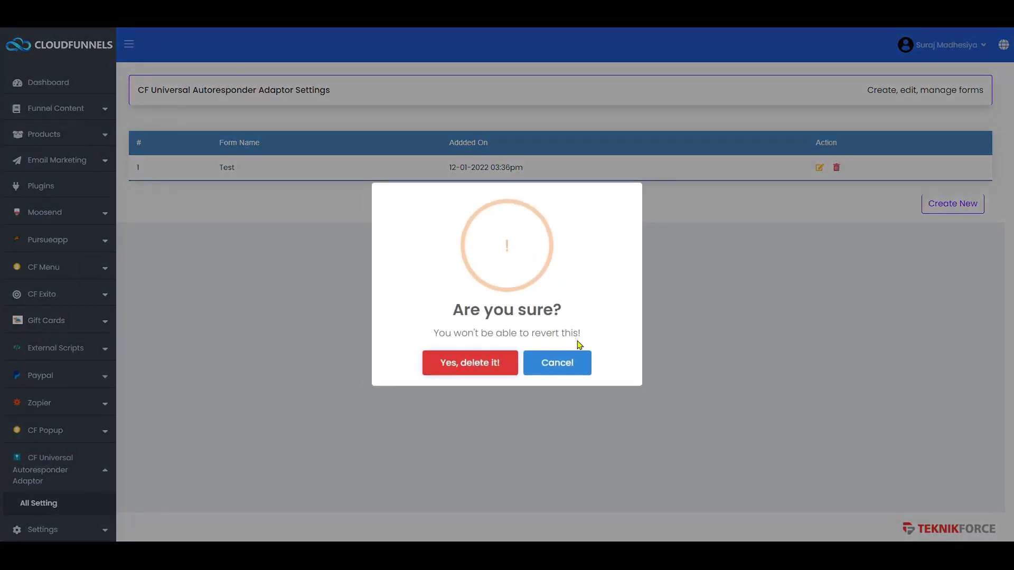
{"action": "left_click", "coordinate": [561, 372]}
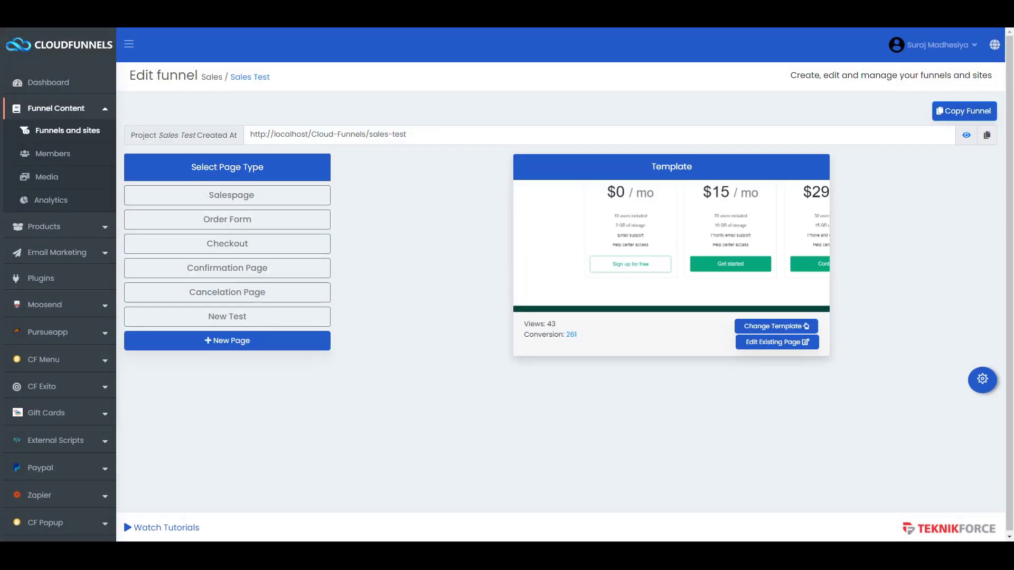
{"action": "left_click", "coordinate": [275, 203]}
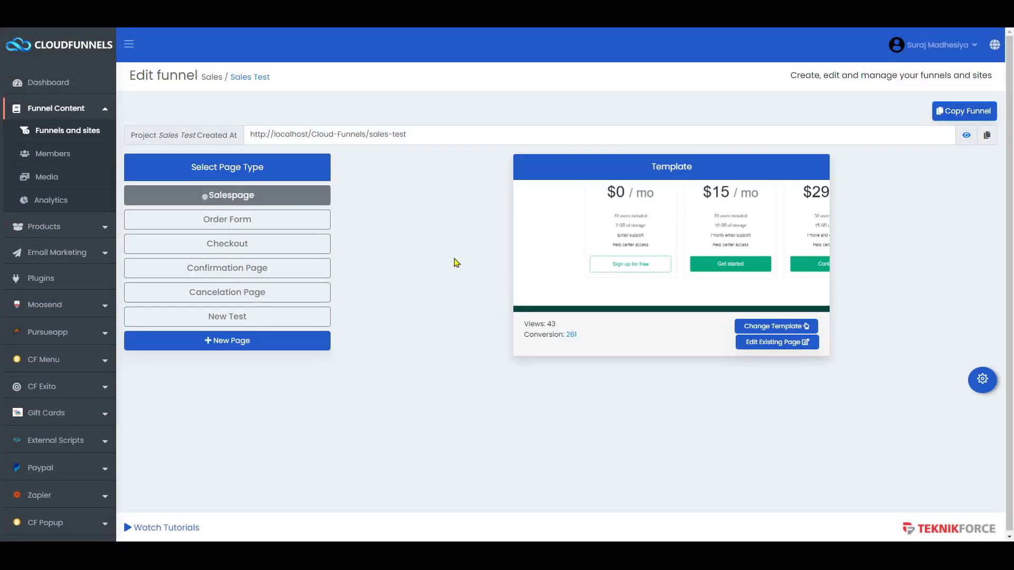
- Tick the Test autoresponder in the salespage settings, save, and open the live preview
{"action": "left_click", "coordinate": [981, 385]}
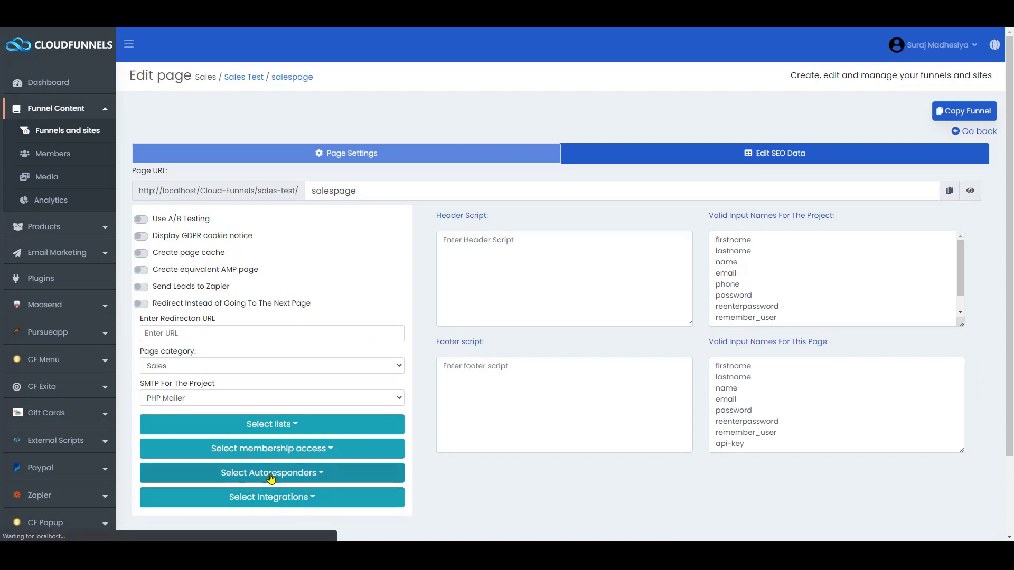
{"action": "left_click", "coordinate": [271, 475]}
{"action": "scroll", "coordinate": [269, 470], "scroll_direction": "down", "scroll_amount": 2}
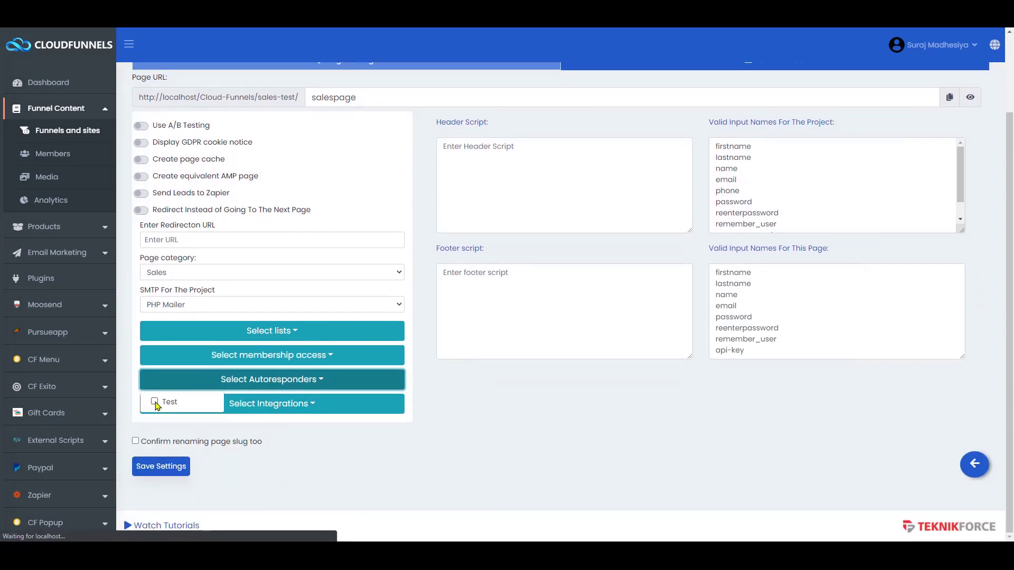
{"action": "left_click", "coordinate": [155, 402]}
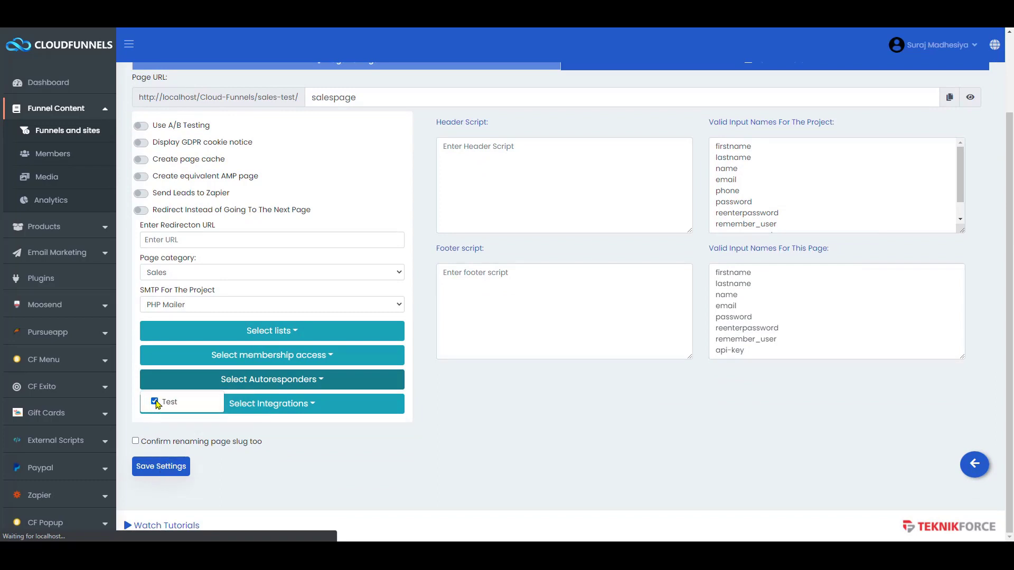
{"action": "left_click", "coordinate": [160, 466]}
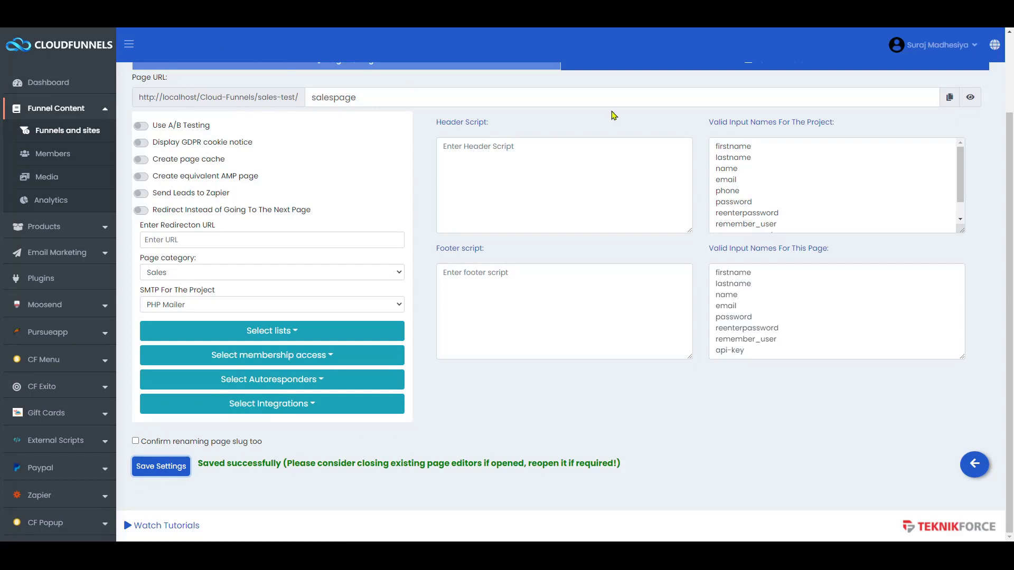
{"action": "scroll", "coordinate": [613, 116], "scroll_direction": "up", "scroll_amount": 3}
{"action": "left_click", "coordinate": [972, 192]}
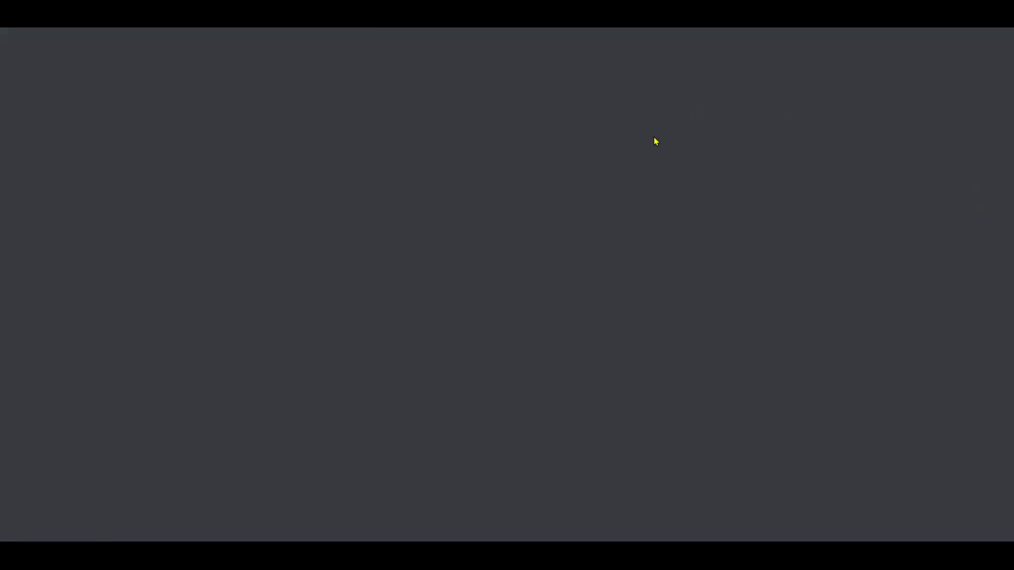
- Fill the live form's Full Name and email from a saved autofill entry and dismiss the order-form popup
{"action": "scroll", "coordinate": [363, 333], "scroll_direction": "down", "scroll_amount": 2}
{"action": "scroll", "coordinate": [362, 332], "scroll_direction": "down", "scroll_amount": 20}
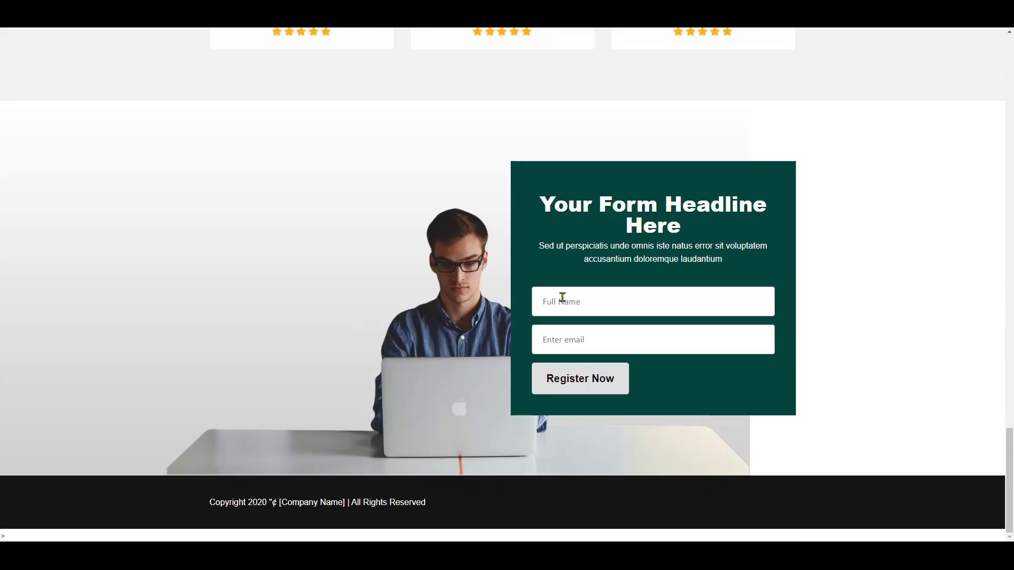
{"action": "left_click", "coordinate": [562, 298]}
{"action": "type", "text": "T"}
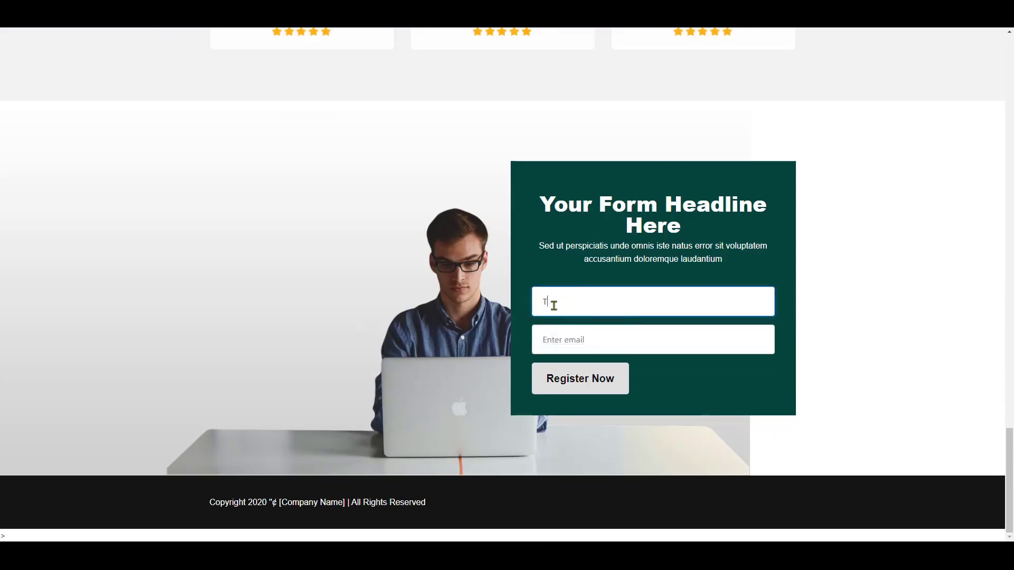
{"action": "type", "text": "e"}
{"action": "key", "text": "Down"}
{"action": "key", "text": "Return"}
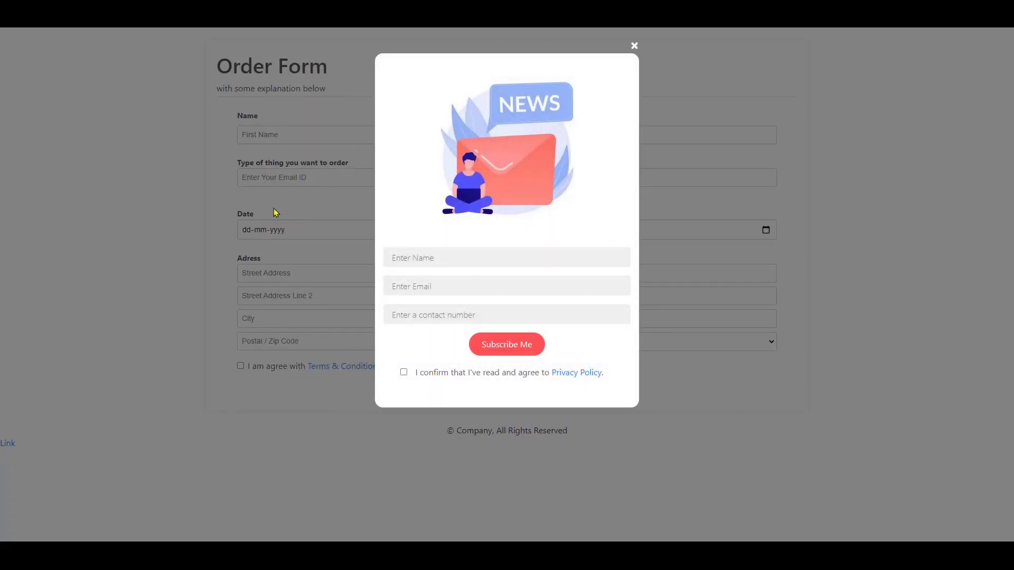
{"action": "left_click", "coordinate": [275, 212]}
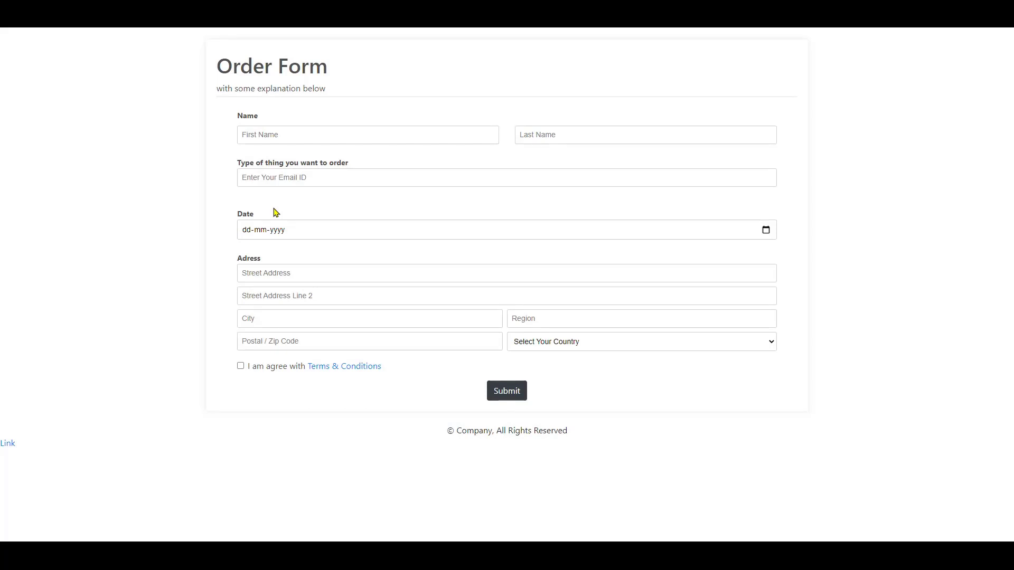